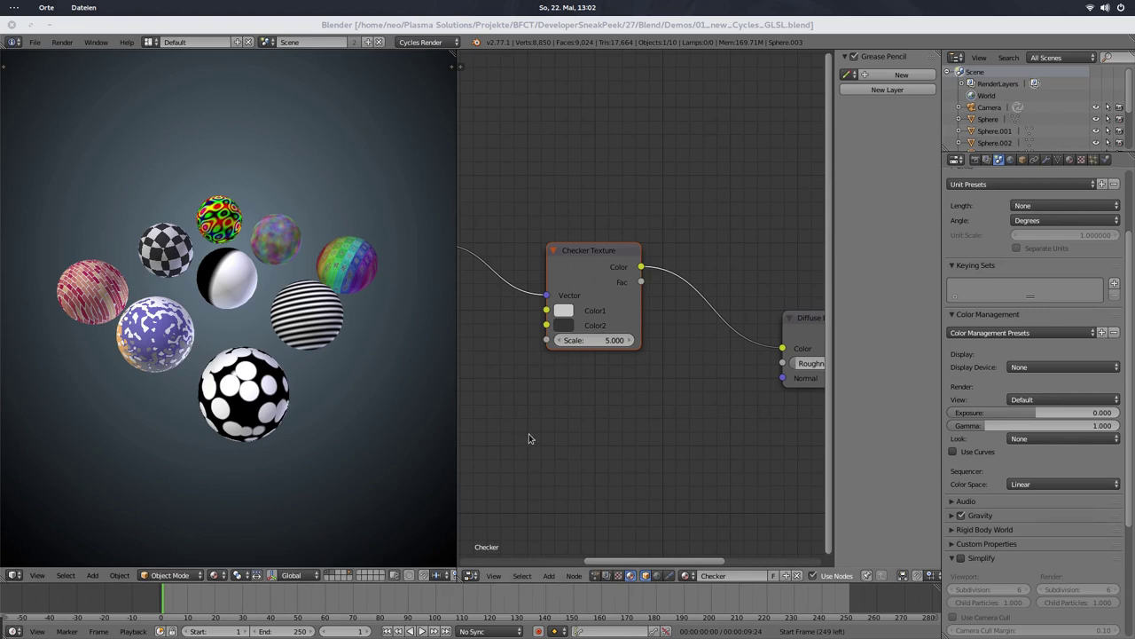
Step: Set the brick sphere's Brick Texture Color1 to orange (0.850, 0.404, 0.000)
key(shift+a)
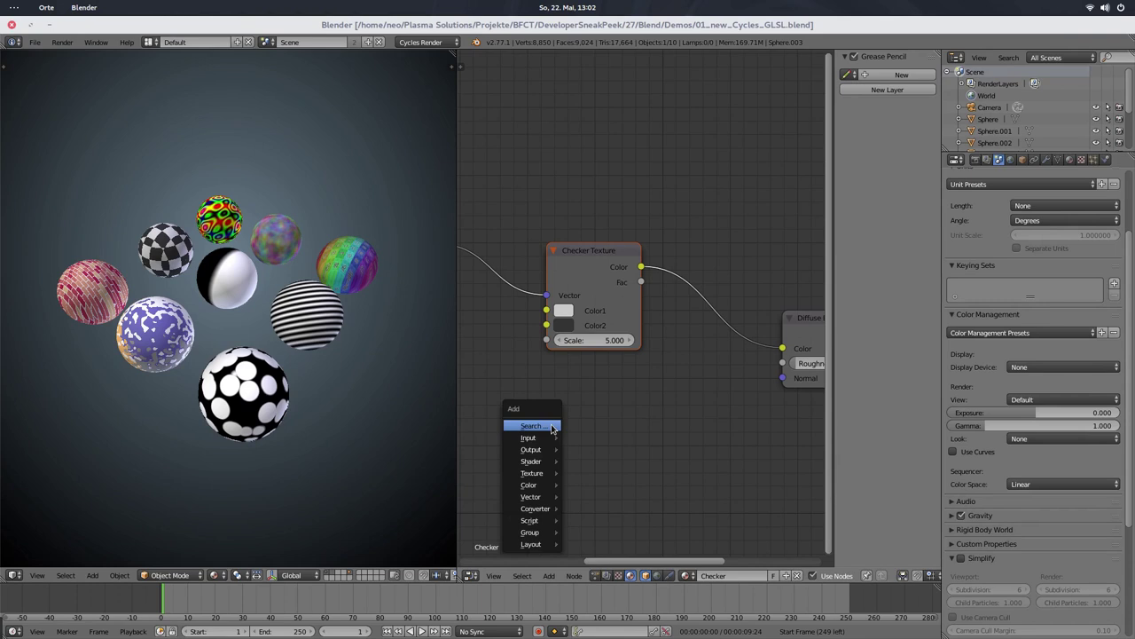
mouse_move(533, 476)
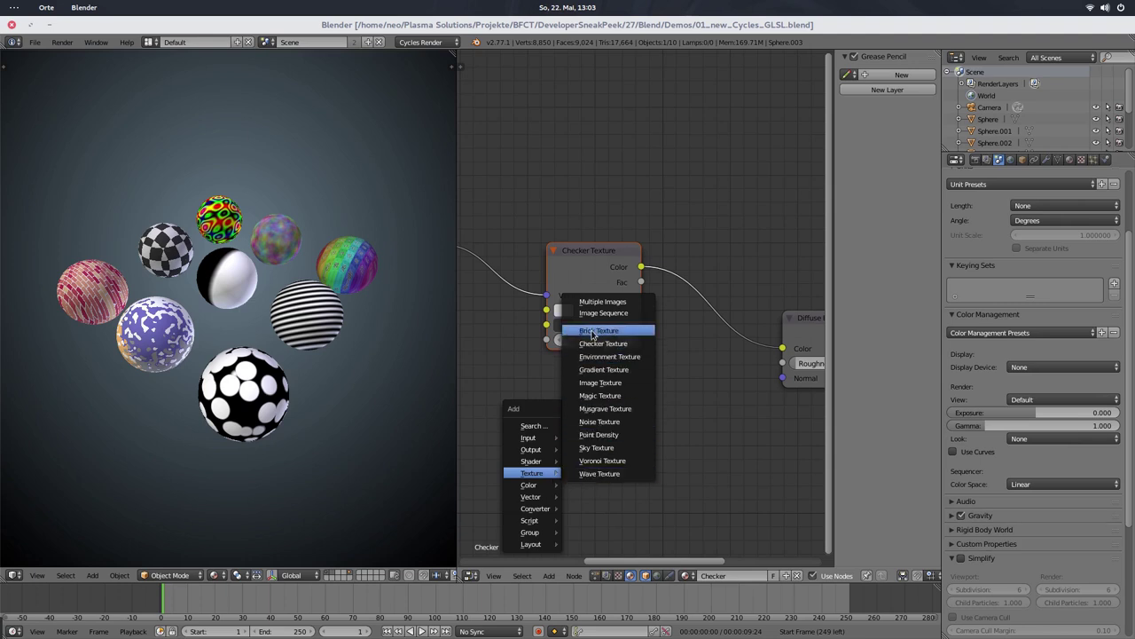
right_click(103, 286)
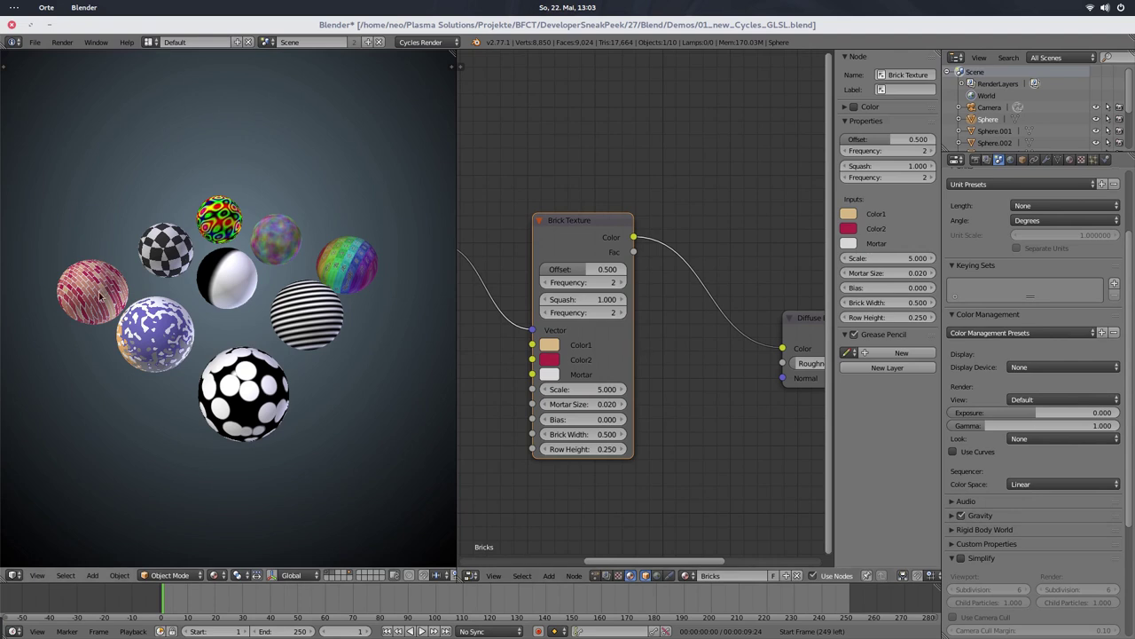
middle_drag(164, 400, 287, 397)
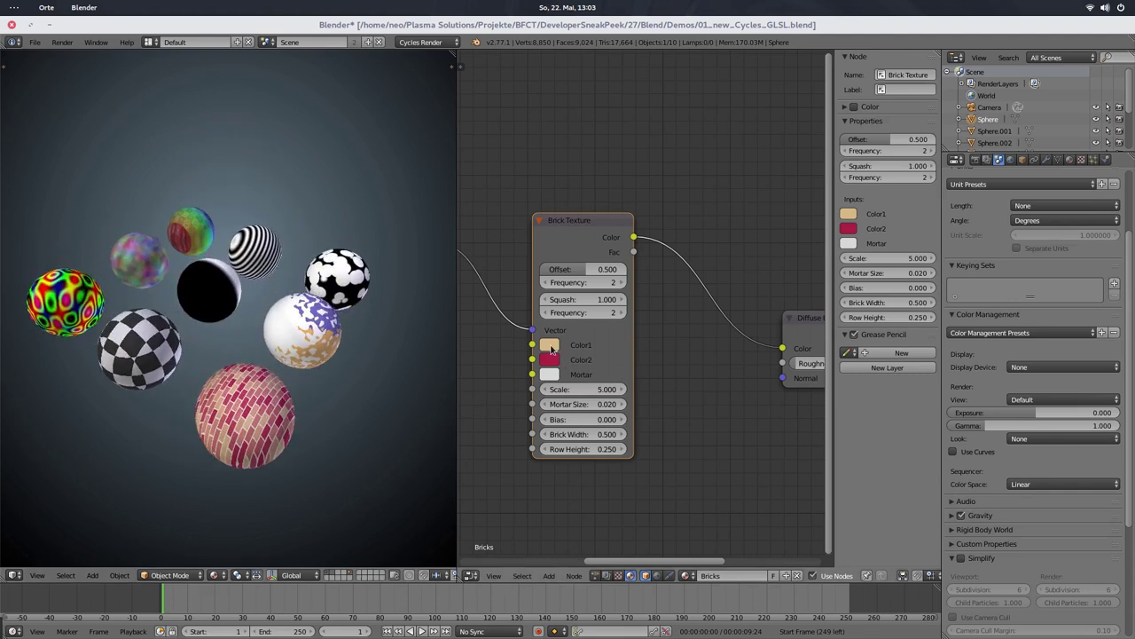
click(552, 347)
mouse_move(585, 215)
mouse_down()
mouse_move(607, 223)
mouse_move(596, 168)
mouse_move(567, 213)
mouse_move(609, 234)
mouse_move(582, 232)
mouse_up()
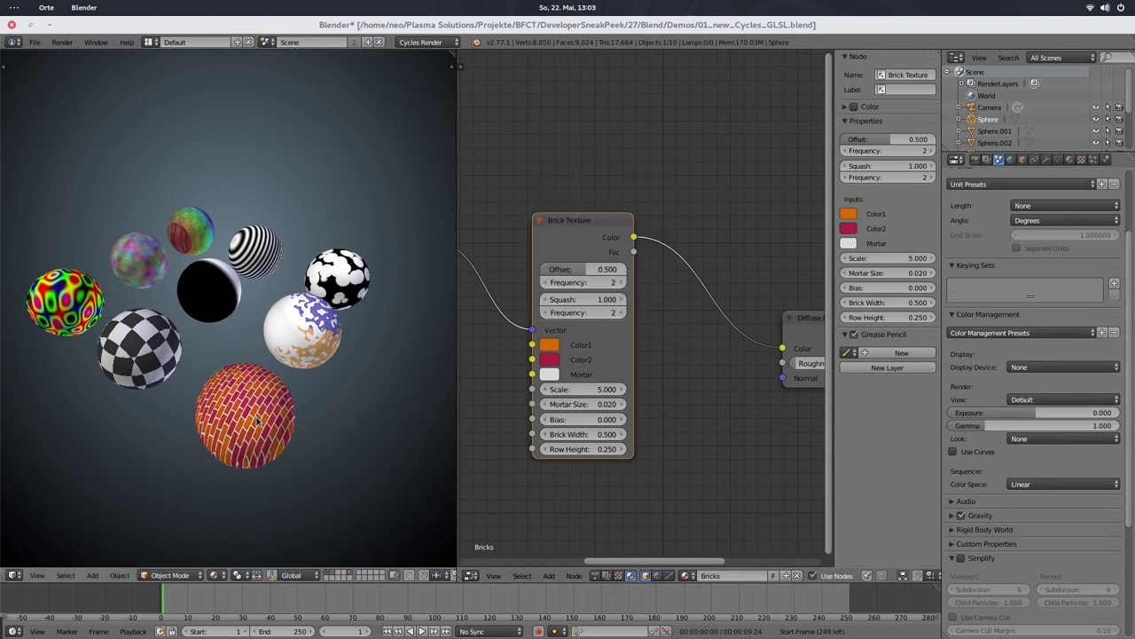
Step: Make the checker sphere's Color1 red and raise the Magic Texture Depth from 1 to 2
right_click(142, 351)
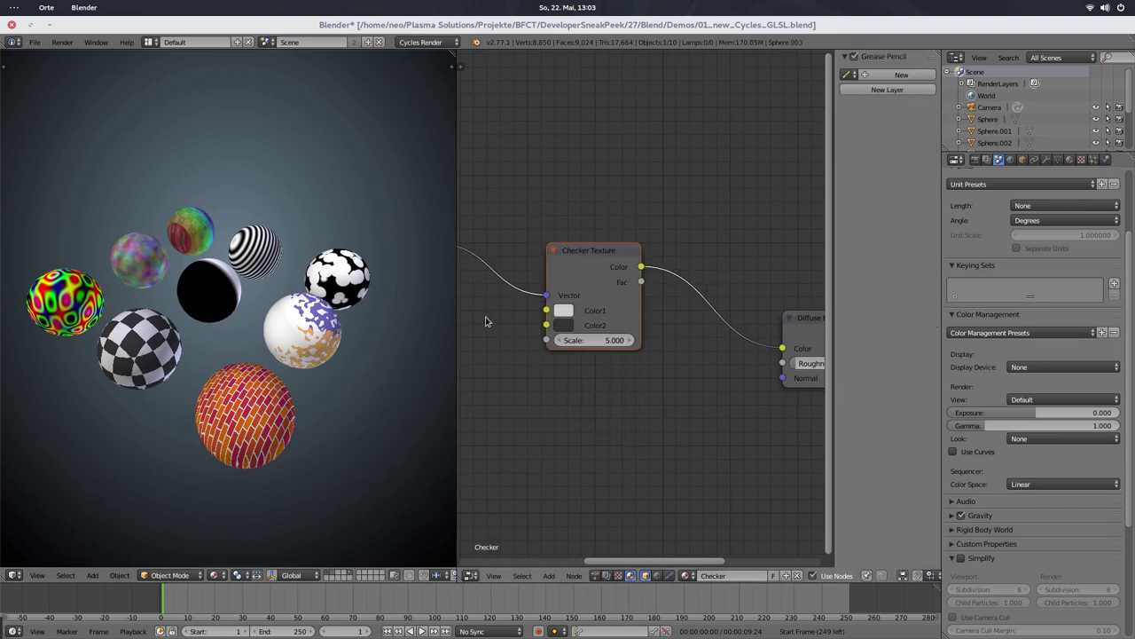
click(572, 313)
drag(624, 186, 637, 199)
key(ctrl+z)
key(ctrl+z)
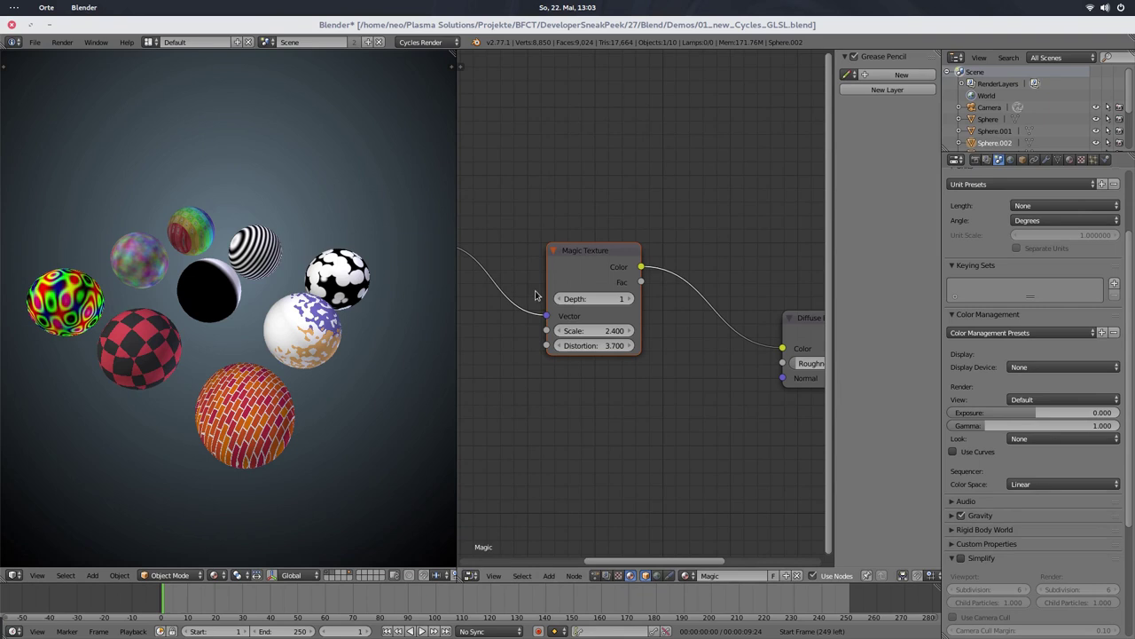
click(612, 299)
drag(612, 298, 585, 345)
Step: Slide the noise sphere's ColorRamp stop further to the right
right_click(133, 259)
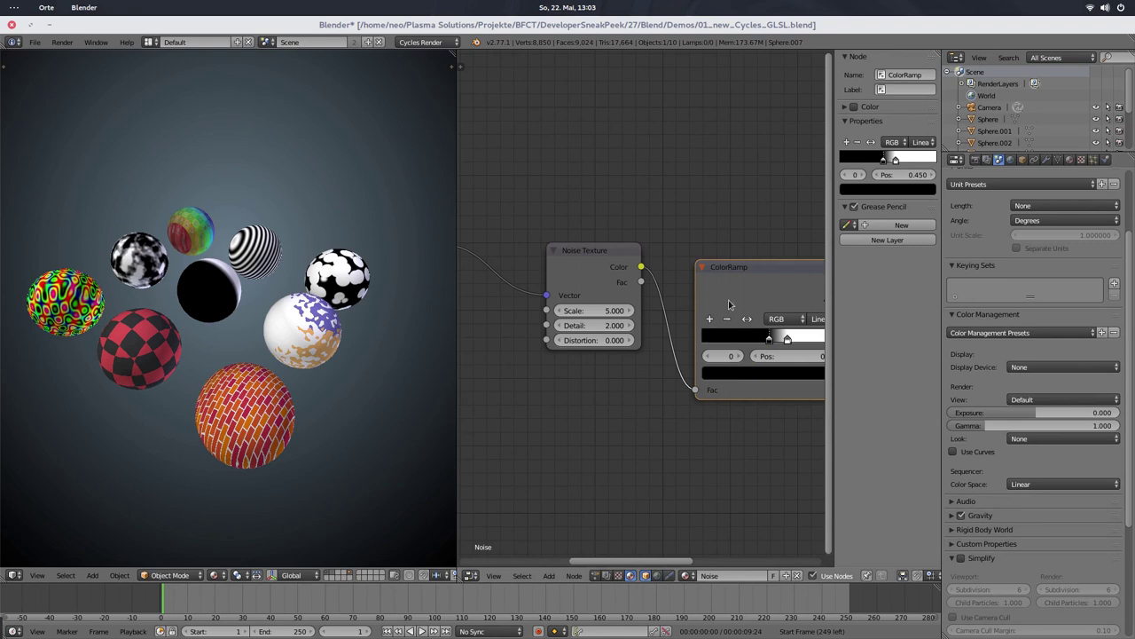
middle_drag(739, 334, 683, 331)
drag(710, 334, 736, 335)
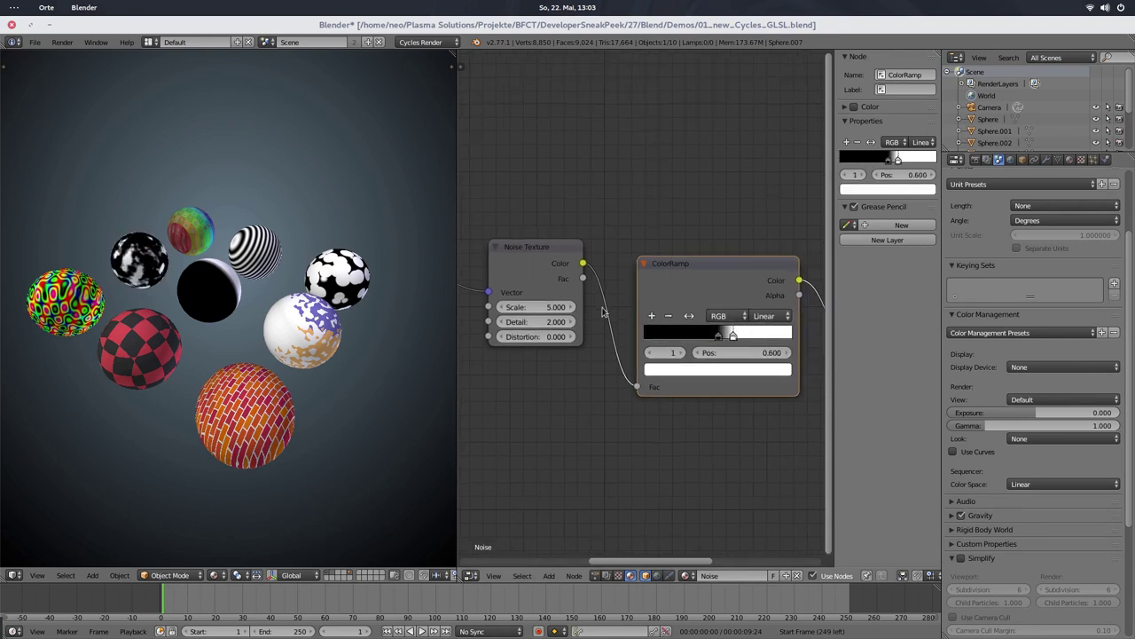
Step: Raise the spotted sphere's Voronoi Texture Scale to 13.5
right_click(220, 292)
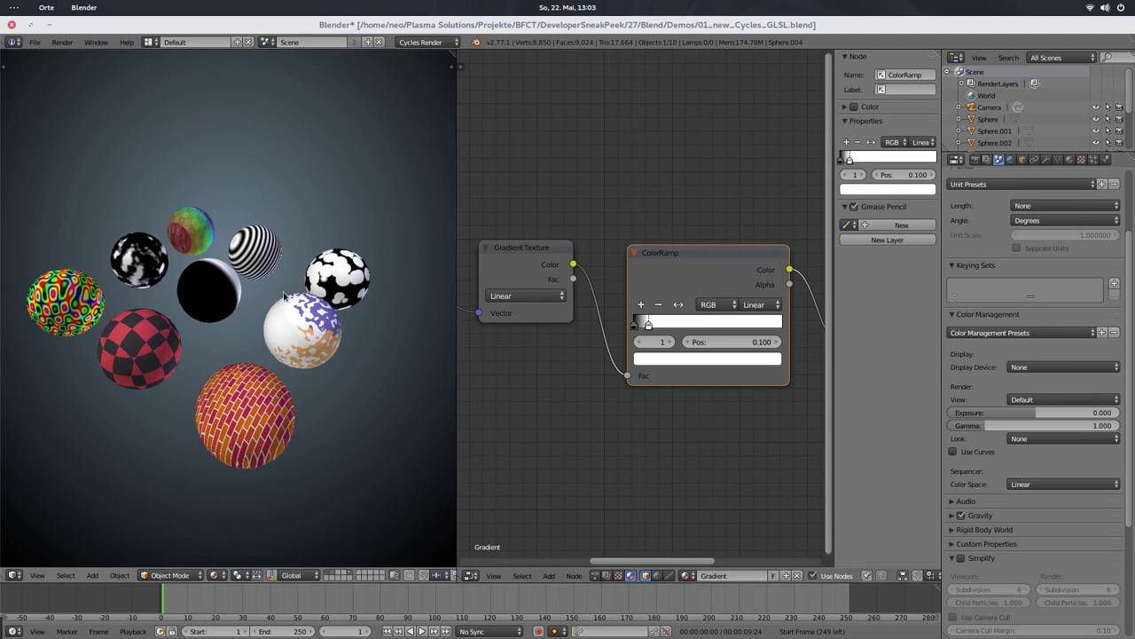
middle_drag(320, 362, 217, 370)
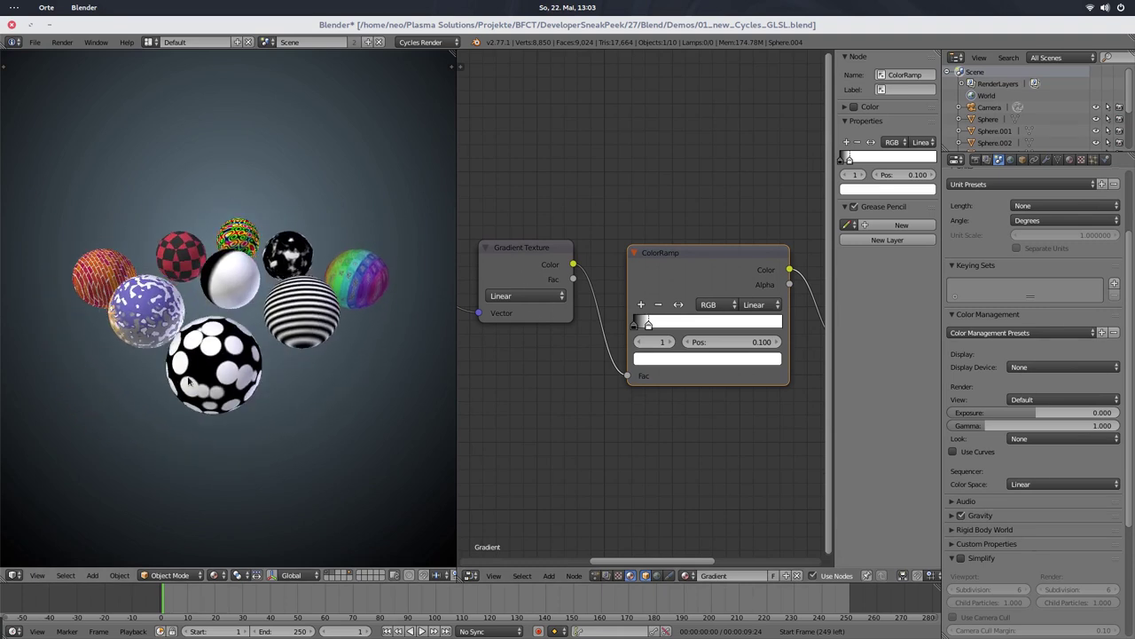
right_click(220, 372)
drag(511, 252, 522, 247)
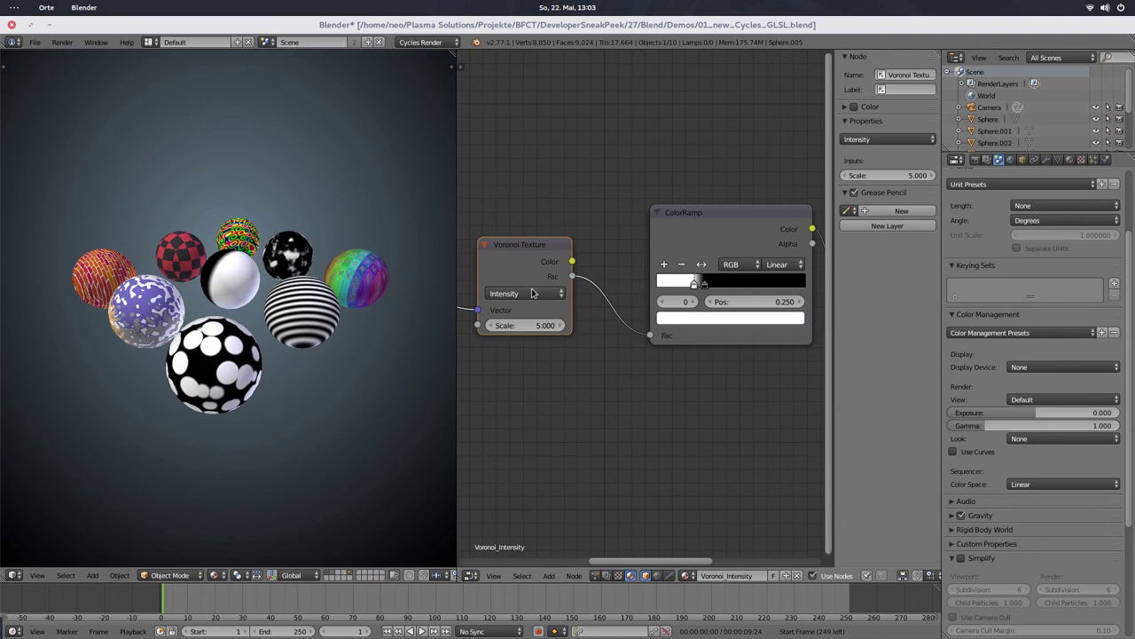
drag(523, 326, 558, 326)
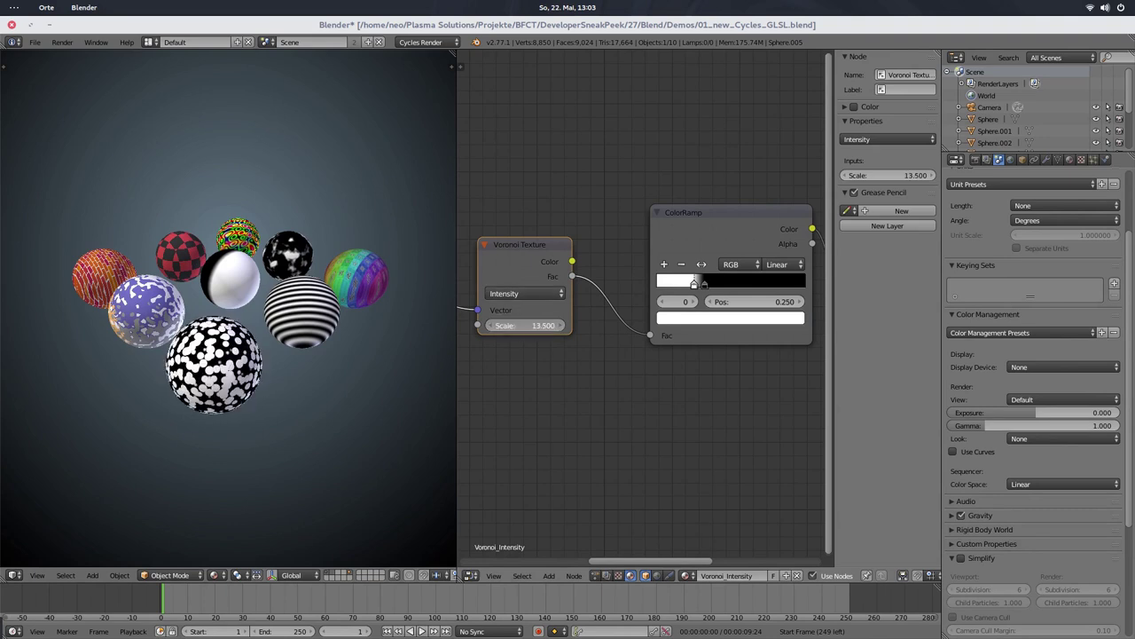
right_click(306, 313)
drag(545, 247, 552, 232)
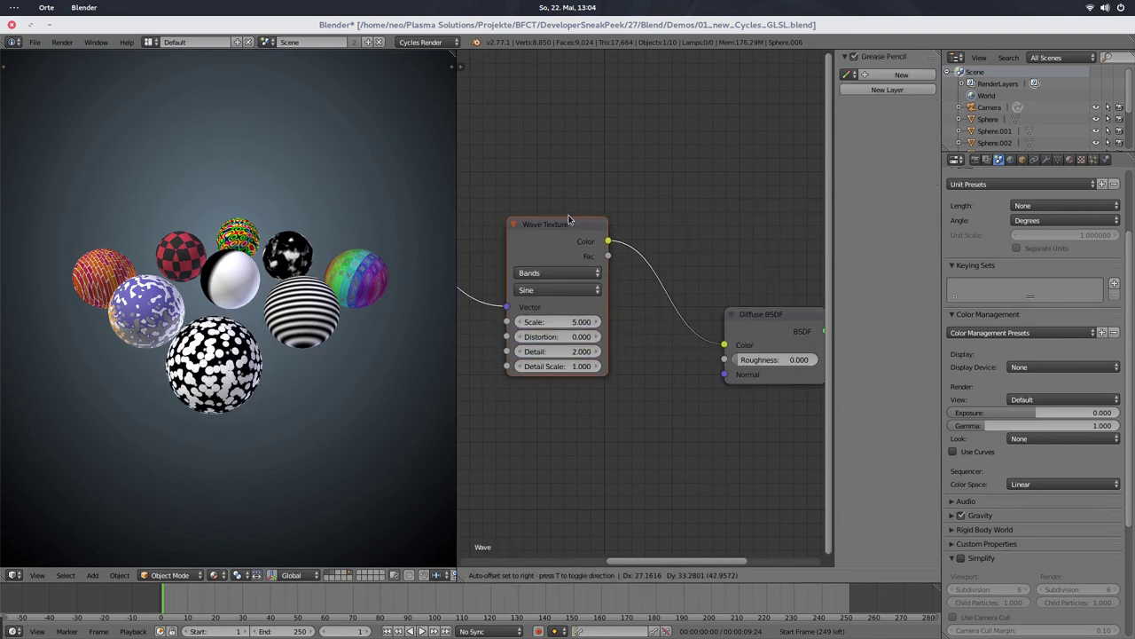
right_click(352, 276)
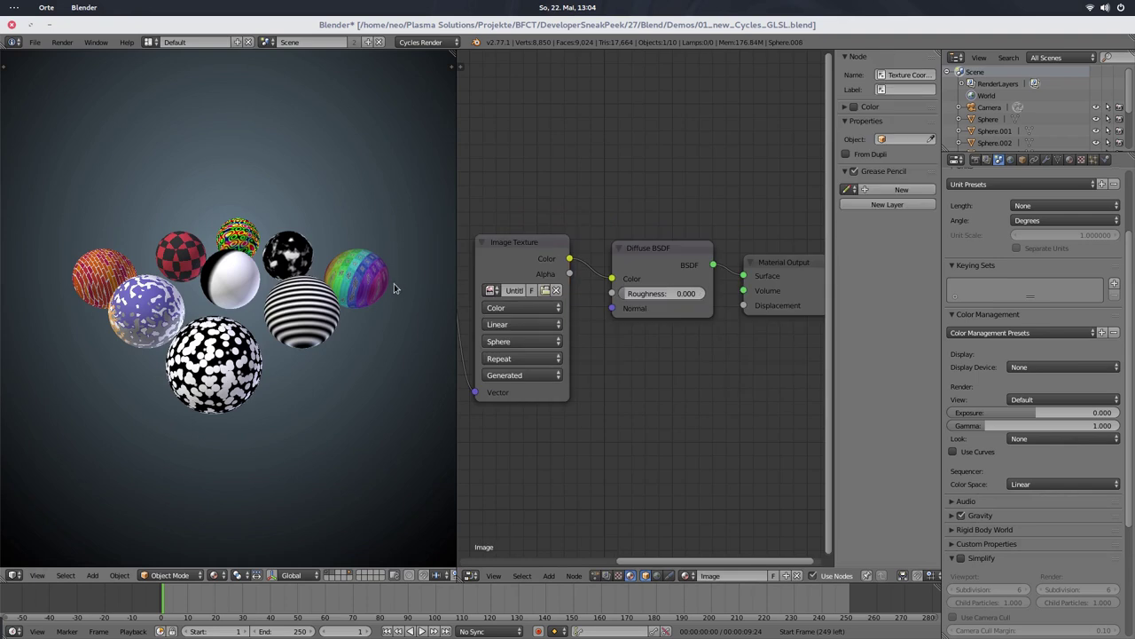
middle_drag(335, 284, 319, 302)
right_click(188, 346)
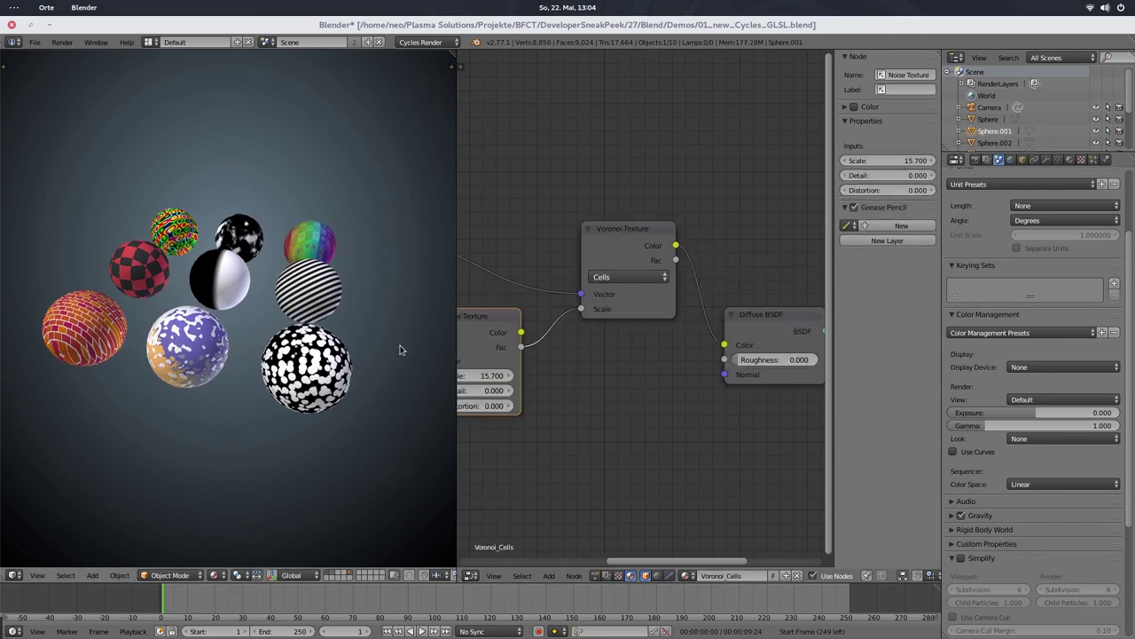
right_click(315, 295)
right_click(249, 242)
right_click(140, 272)
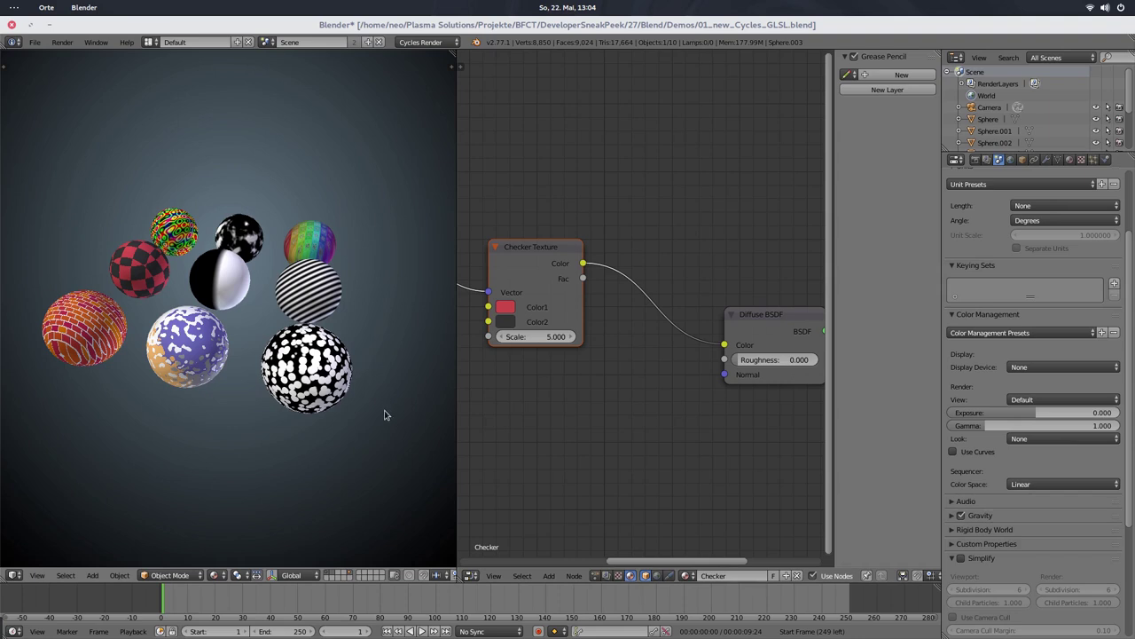
middle_drag(380, 416, 367, 413)
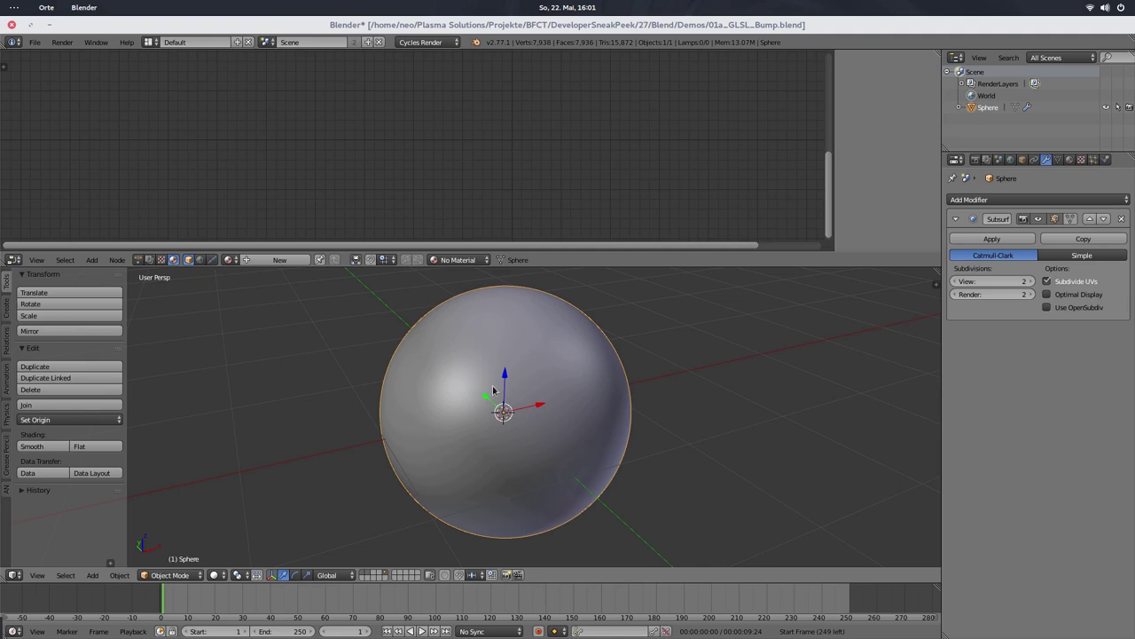
Step: Orbit the viewport around the subdivided sphere in 01a_GLSL_Bump.blend
middle_drag(496, 427, 555, 403)
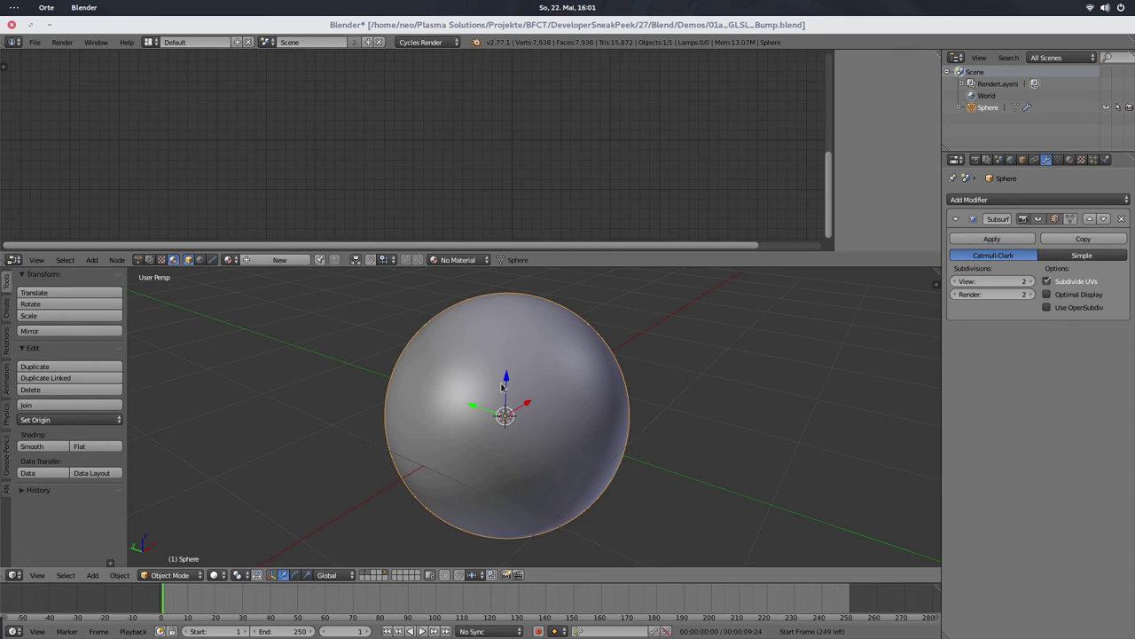
Step: Show the sphere with Material shading and switch it to Texture Paint mode
click(218, 575)
click(238, 509)
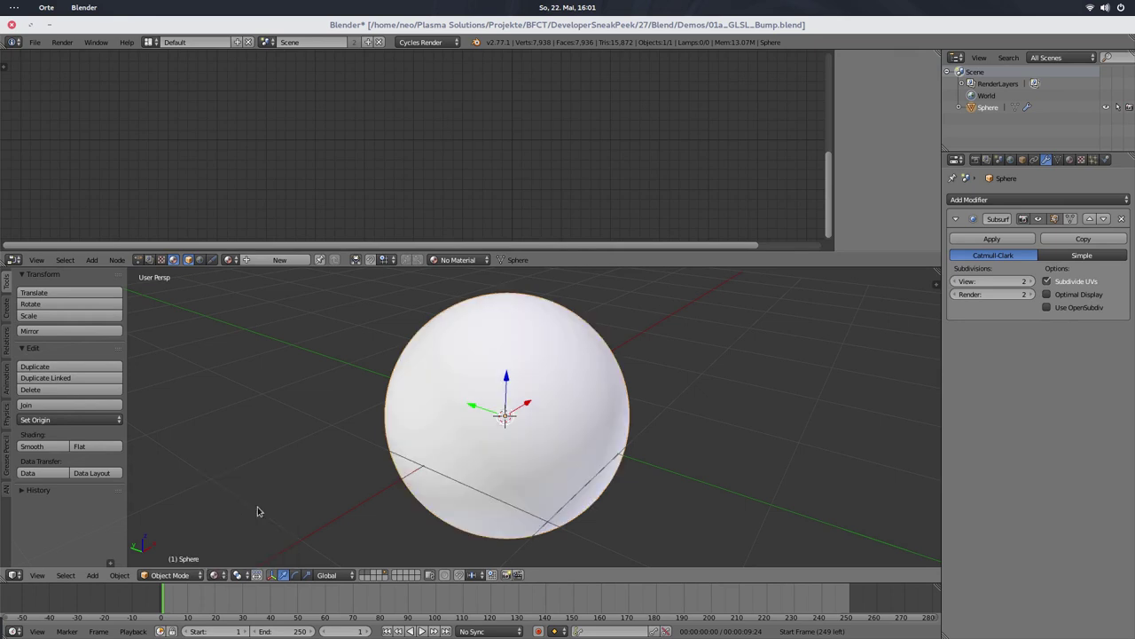
key(Tab)
click(460, 465)
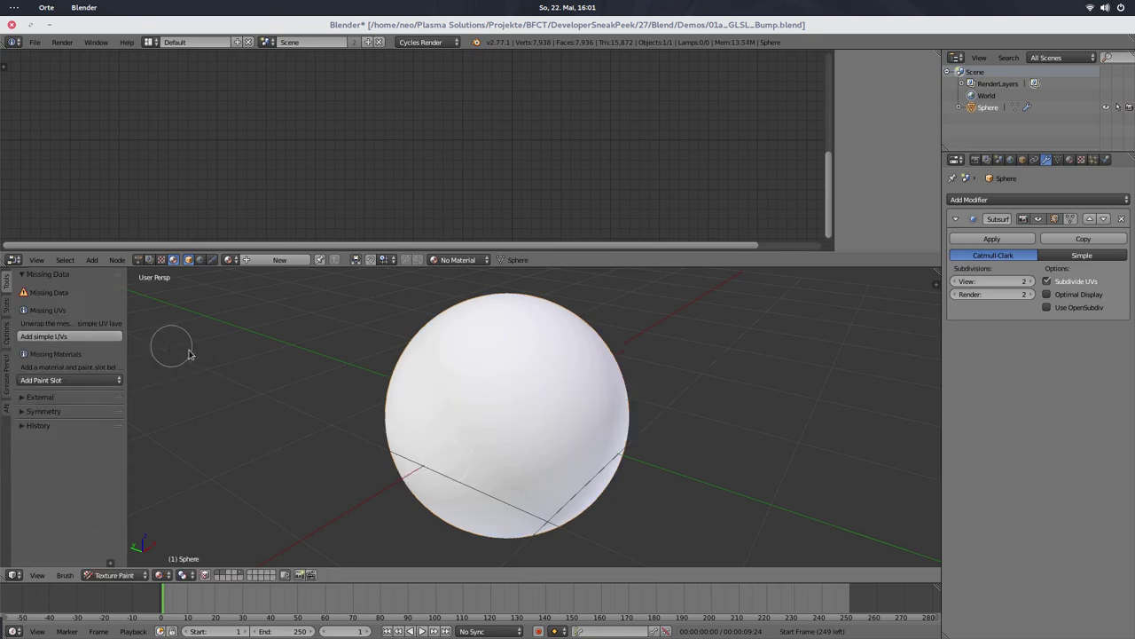
Step: Unwrap the sphere in Edit Mode with Sphere Projection UVs
key(Tab)
key(u)
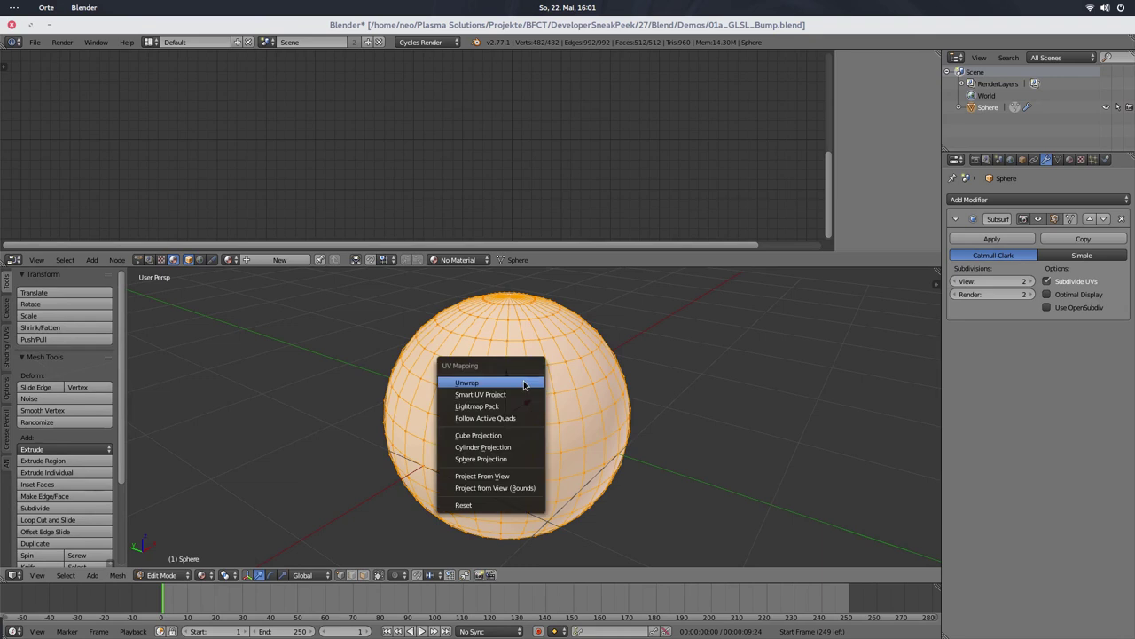
click(481, 459)
key(Tab)
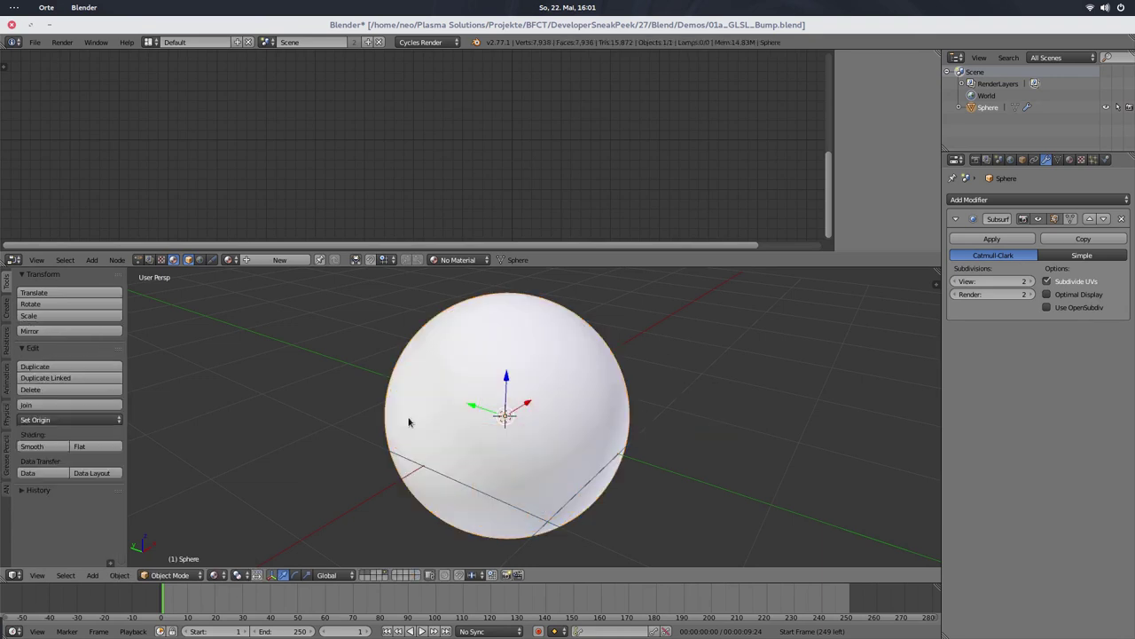
Step: Add a Normal paint slot for the sphere in Texture Paint mode
key(ctrl+Tab)
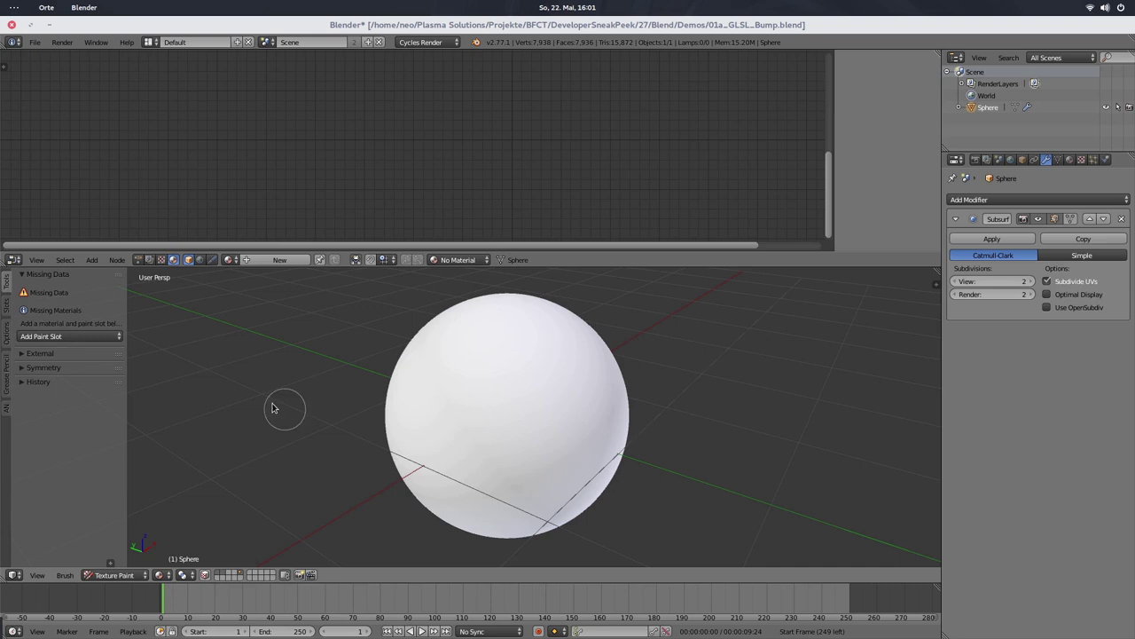
click(51, 337)
click(50, 500)
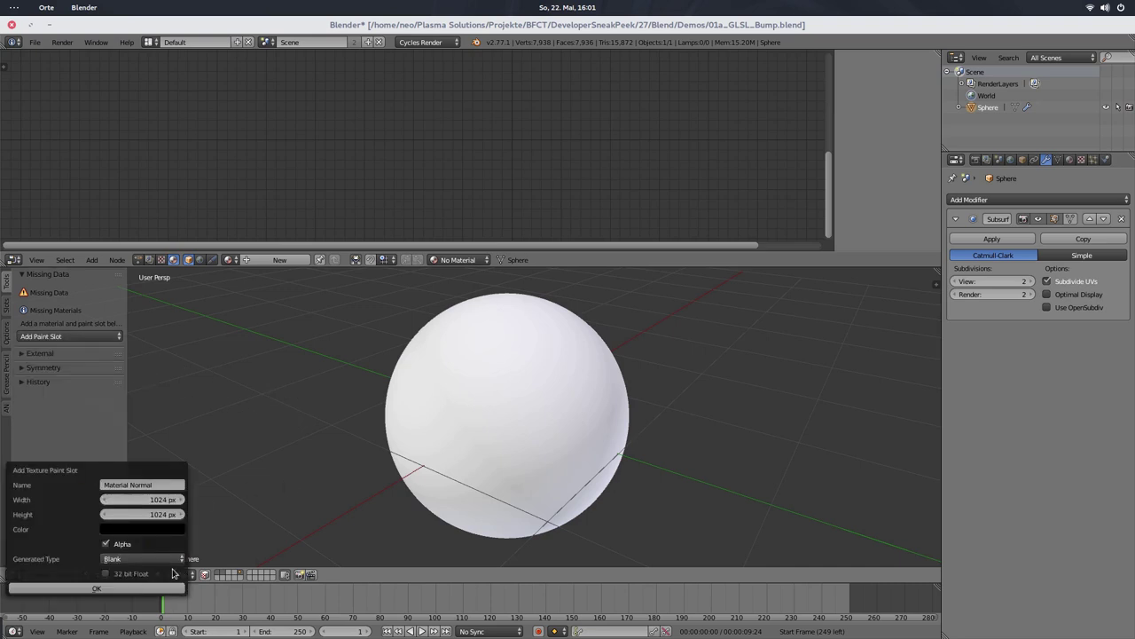
click(142, 589)
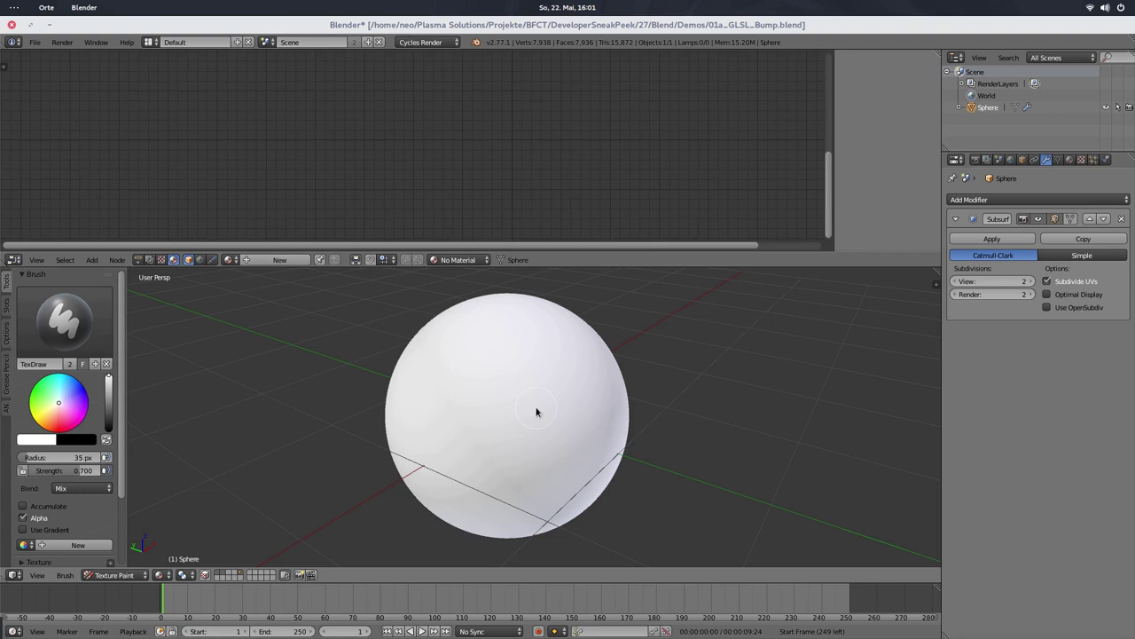
Step: Link the Image Texture Color output to the Diffuse BSDF Color input
middle_drag(489, 172, 453, 188)
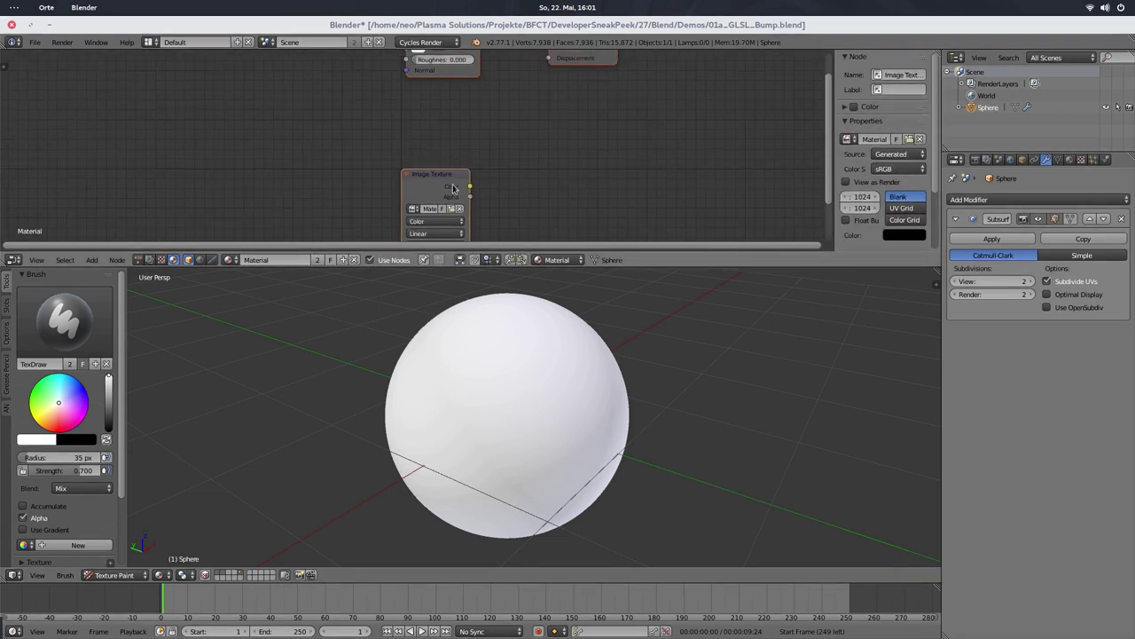
drag(453, 188, 355, 94)
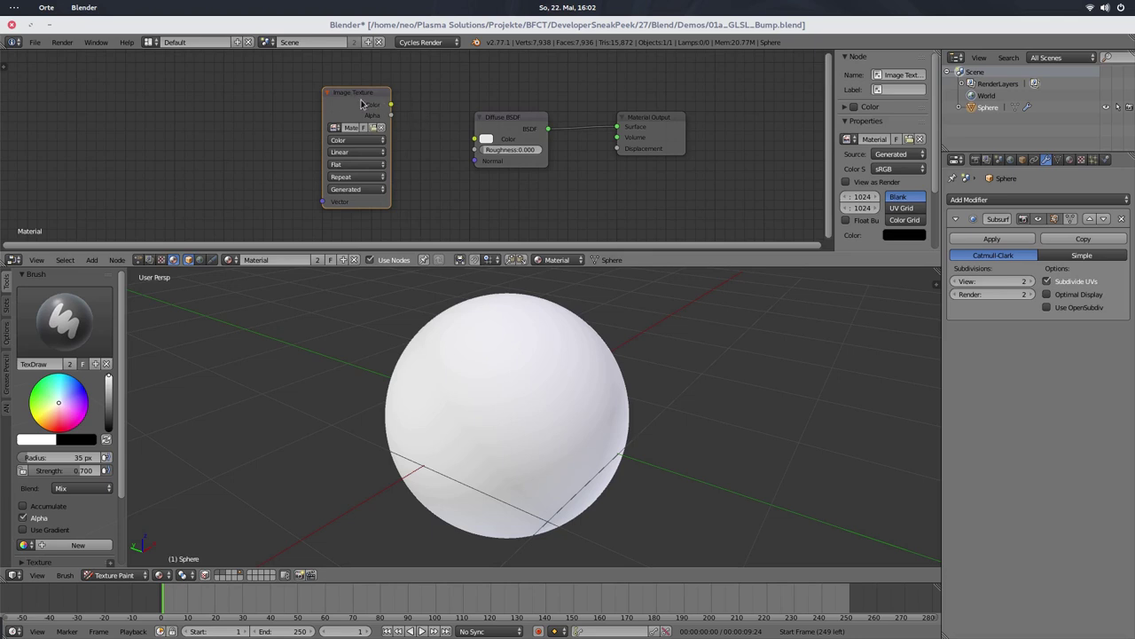
ctrl+shift+click(361, 103)
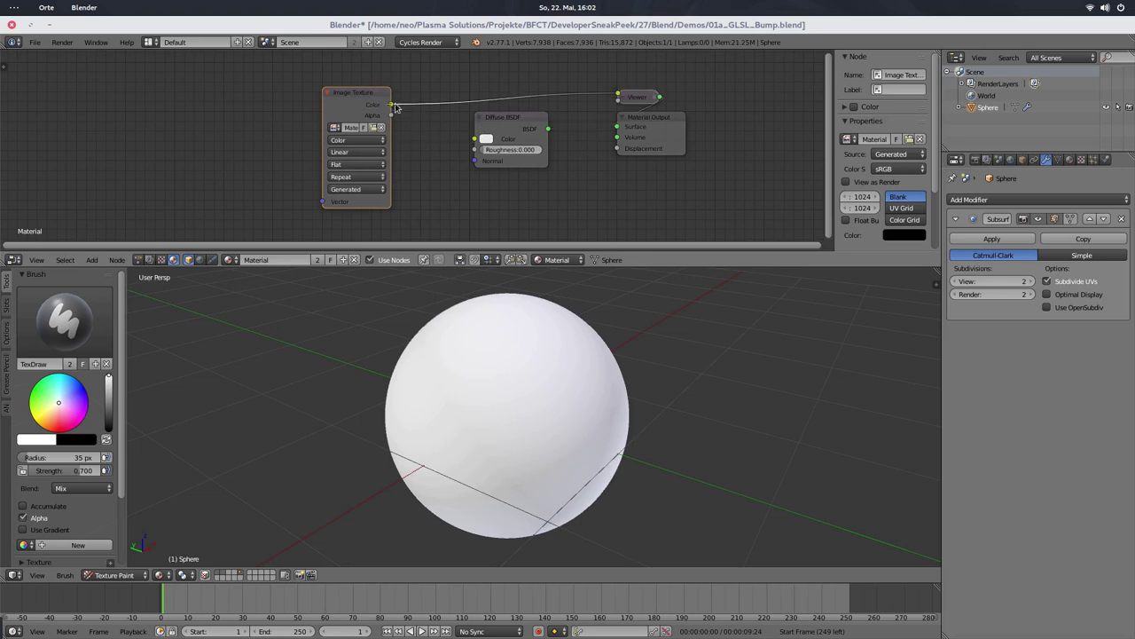
drag(391, 105, 475, 139)
ctrl+shift+click(532, 131)
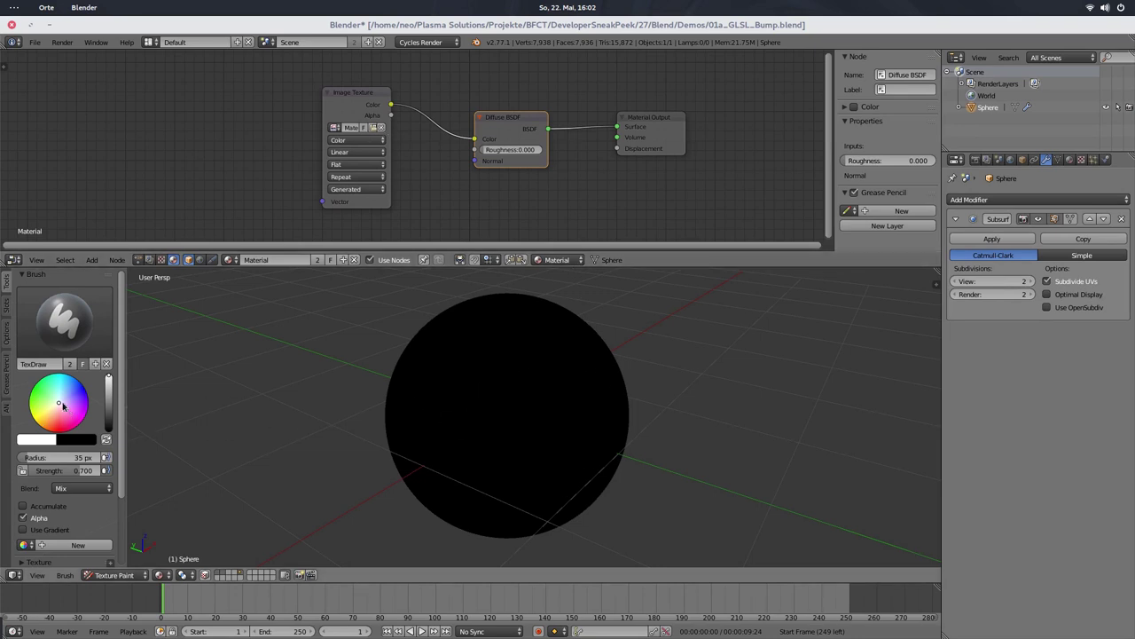
Step: Paint white S-shaped squiggly strokes across the black sphere
mouse_move(451, 410)
mouse_down()
mouse_move(455, 369)
mouse_move(550, 380)
mouse_move(539, 333)
mouse_up()
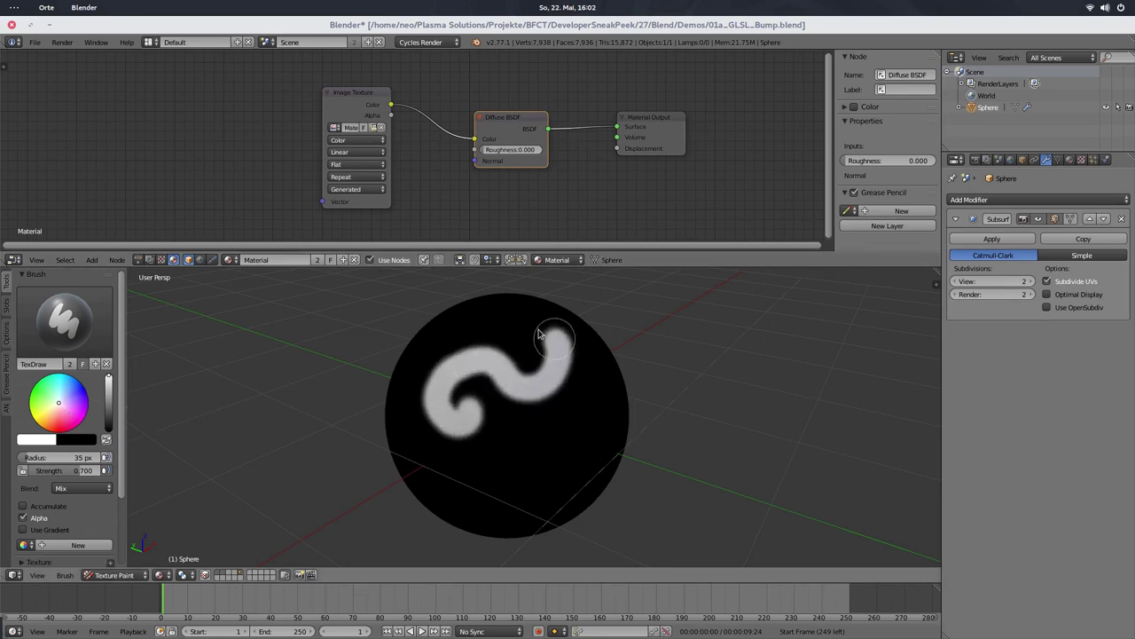
mouse_move(550, 444)
mouse_down()
mouse_move(517, 448)
mouse_move(551, 469)
mouse_move(554, 444)
mouse_up()
mouse_move(554, 443)
middle_down()
mouse_move(529, 442)
mouse_move(540, 414)
middle_up()
mouse_move(486, 348)
mouse_down()
mouse_move(448, 381)
mouse_move(459, 444)
mouse_move(502, 480)
mouse_up()
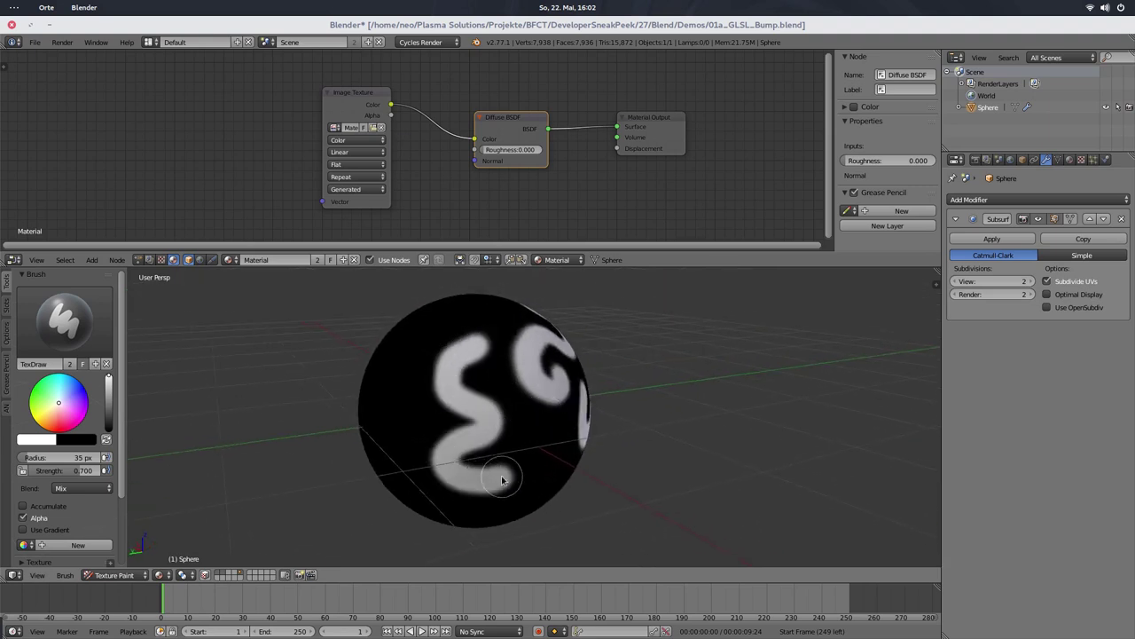
mouse_move(502, 480)
middle_down()
mouse_move(666, 477)
mouse_move(509, 502)
mouse_move(464, 471)
mouse_move(508, 489)
mouse_move(498, 462)
middle_up()
Step: Add a Bump node below the Image Texture node
key(shift+a)
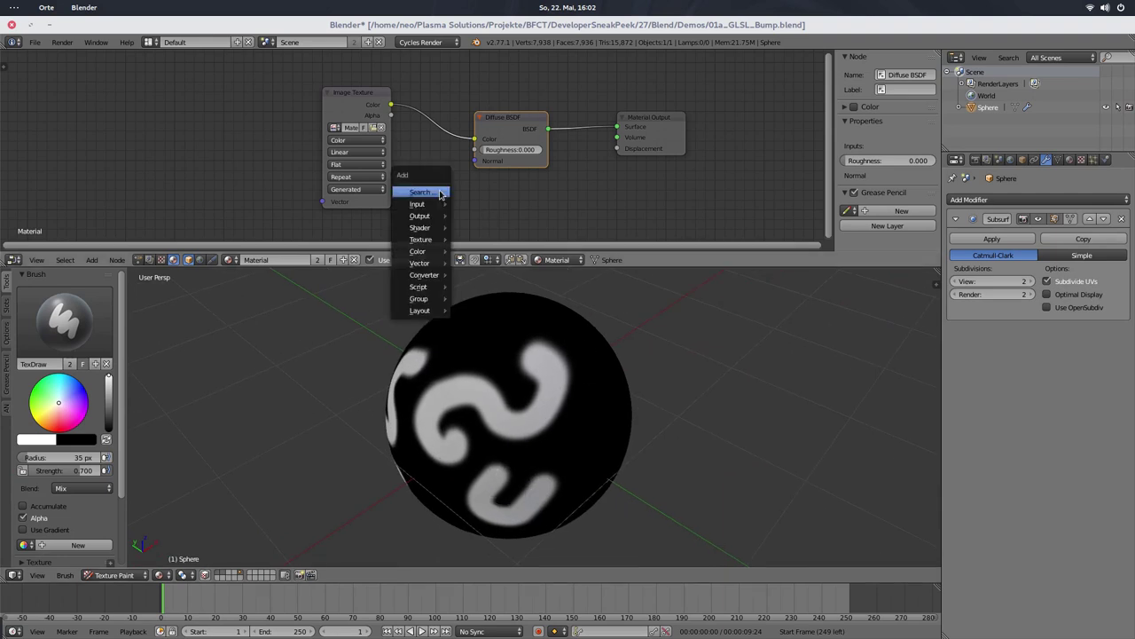
click(437, 190)
text(Bump)
key(Return)
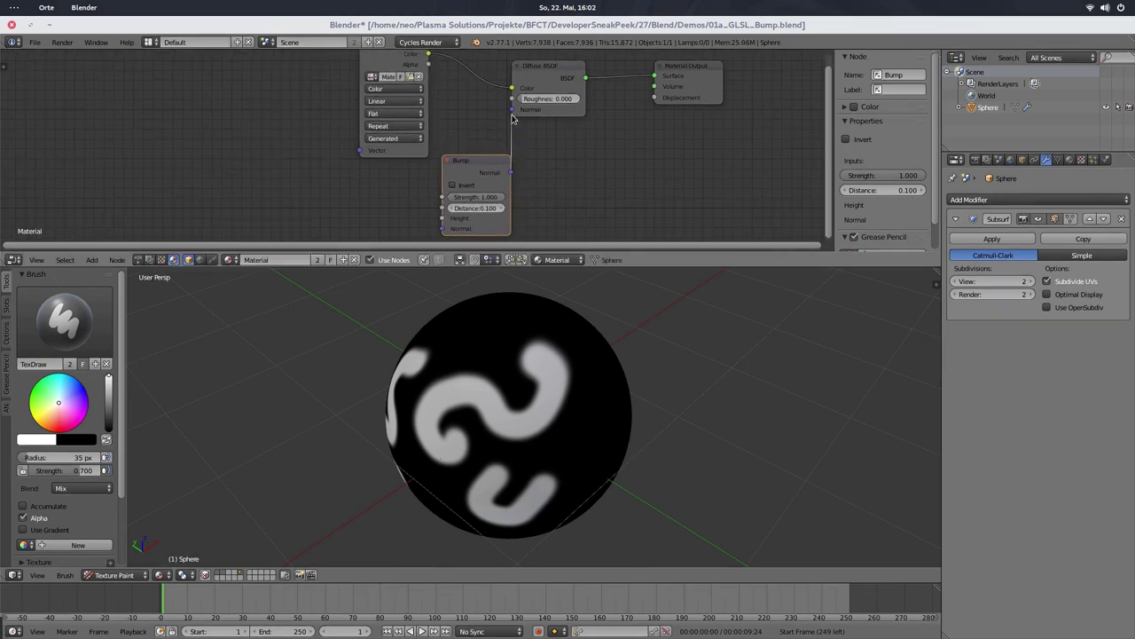
click(390, 175)
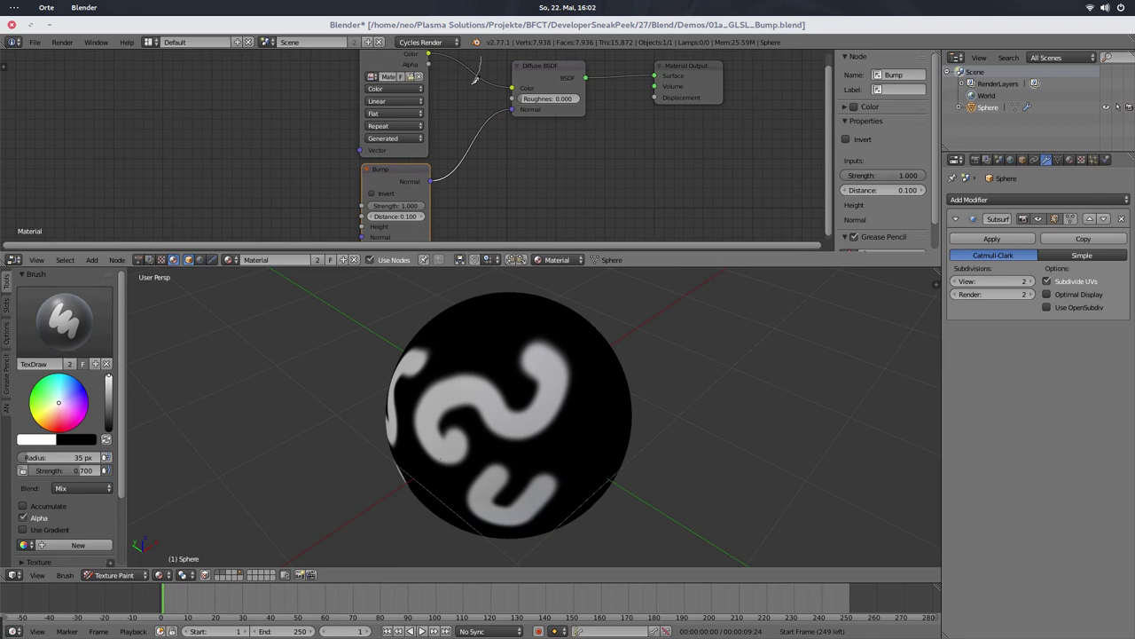
Step: Remove the texture-to-diffuse colour link and connect Image Texture Color to Bump Height
drag(474, 80, 474, 93)
drag(379, 83, 224, 162)
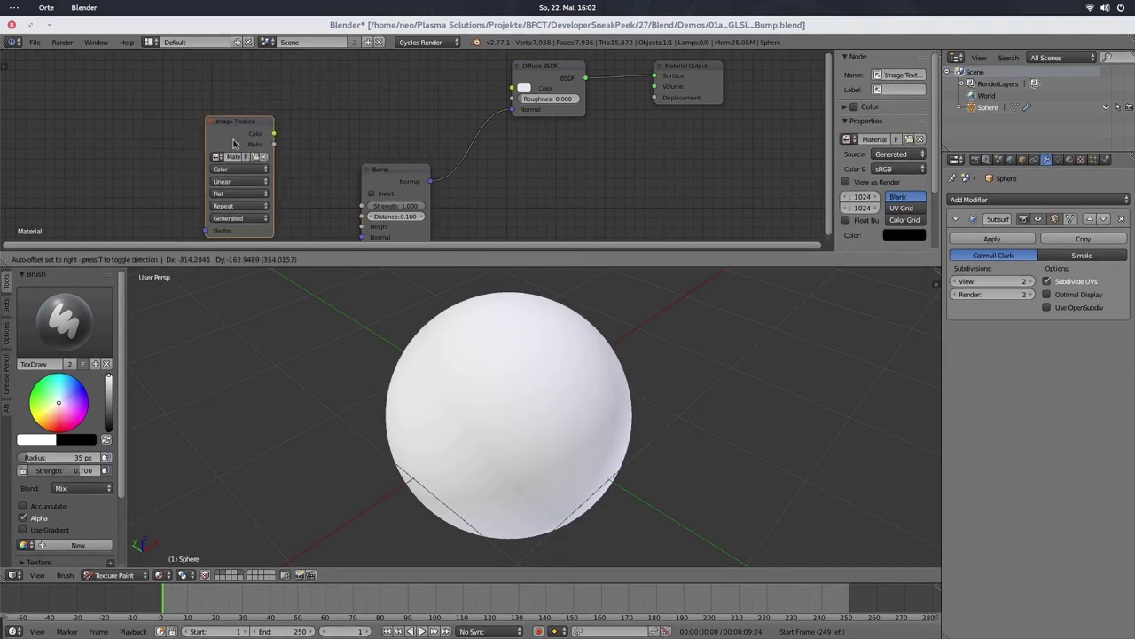
middle_drag(294, 150, 321, 95)
drag(302, 80, 389, 174)
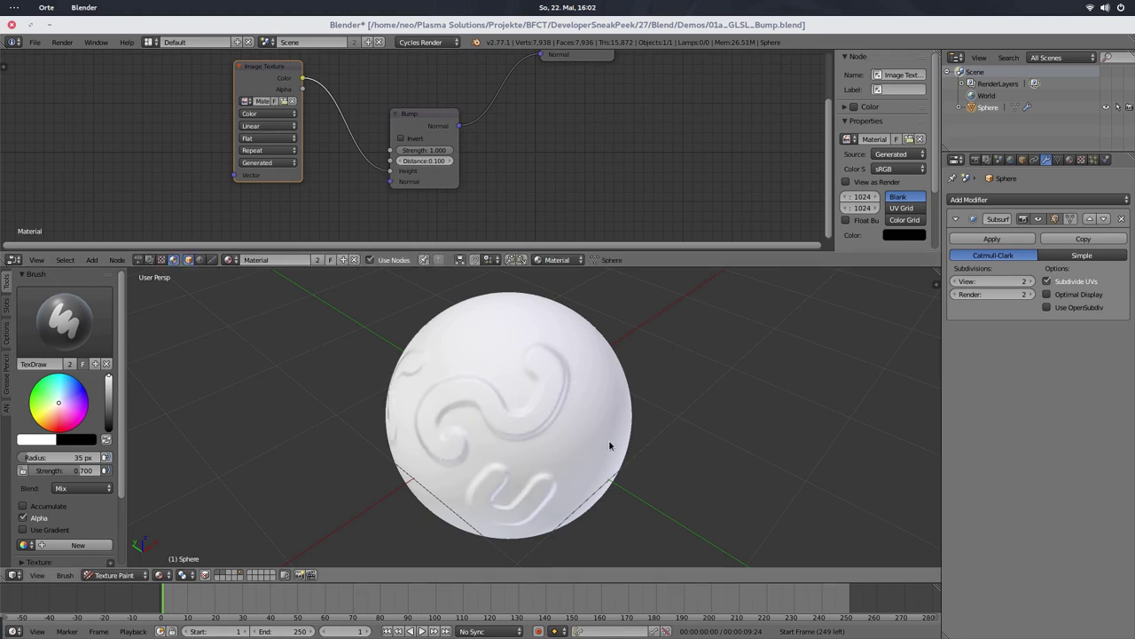
middle_drag(609, 133, 600, 199)
Step: Darken the Diffuse BSDF colour to grey and set Bump Strength to 4
click(549, 99)
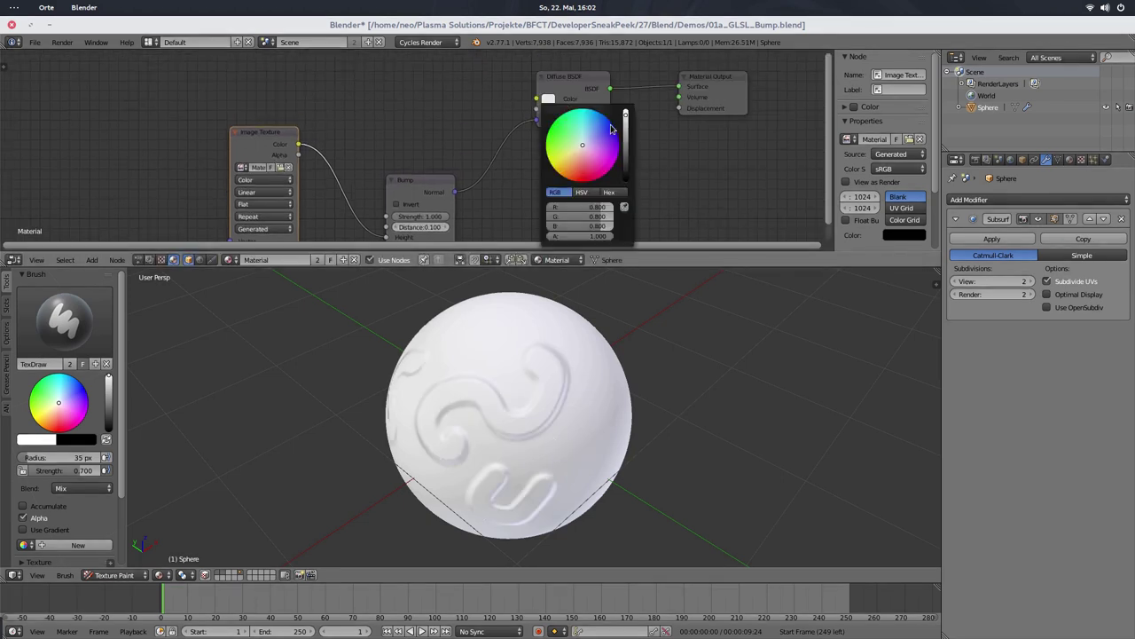
mouse_move(625, 120)
mouse_down()
mouse_move(626, 153)
mouse_move(625, 124)
mouse_up()
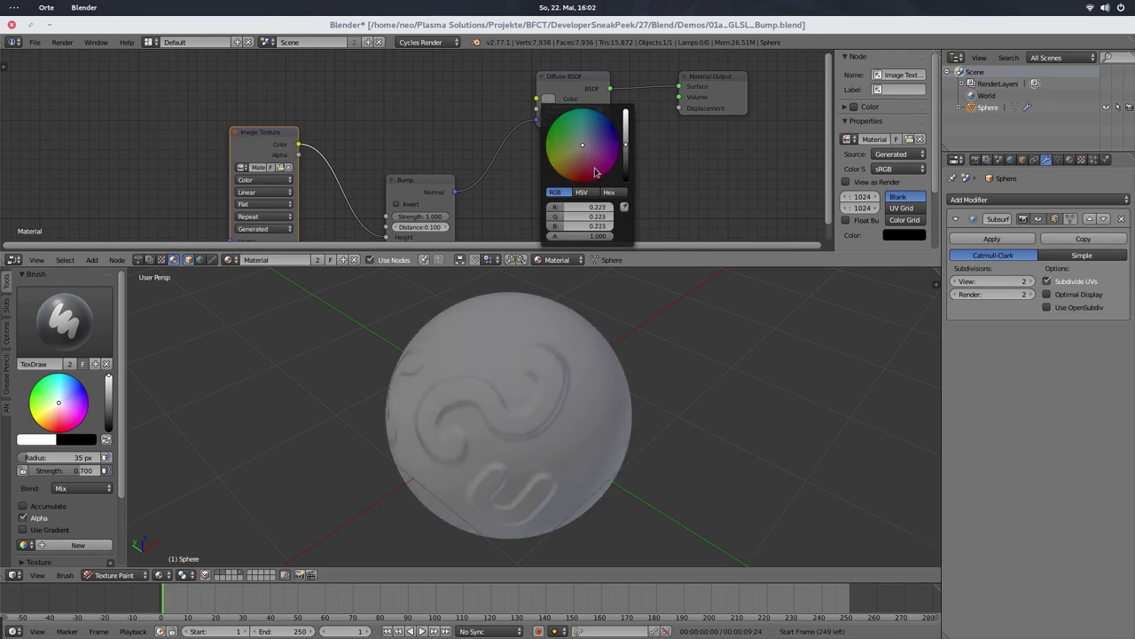
click(413, 216)
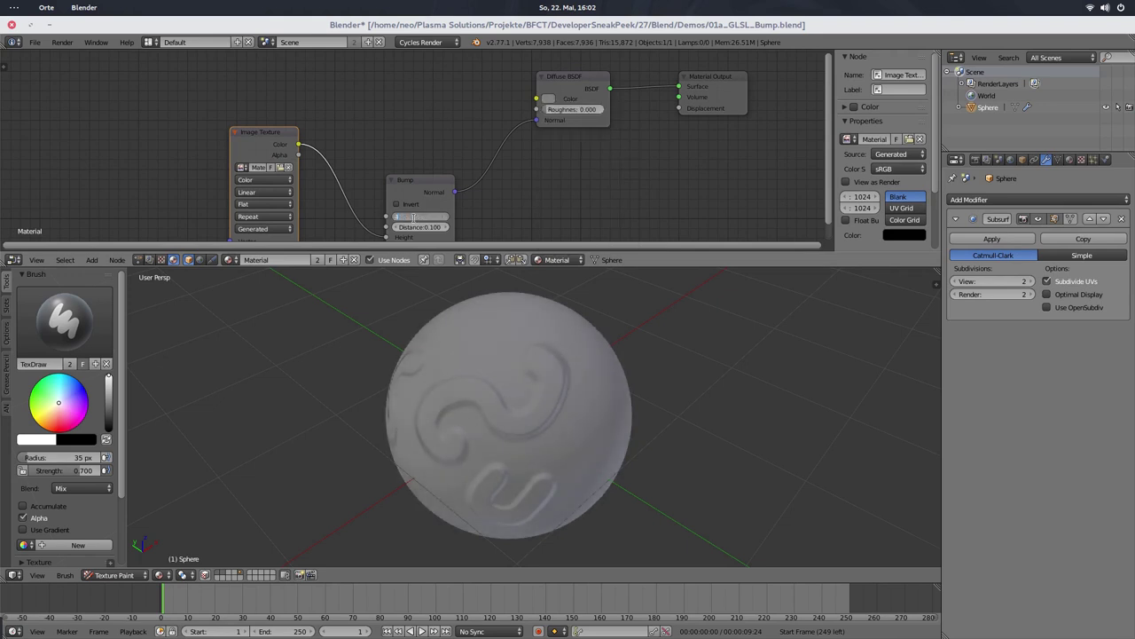
text(4)
key(Return)
Step: Paint more S-shaped, curly and U-shaped bump strokes across the sphere
middle_drag(523, 506, 515, 399)
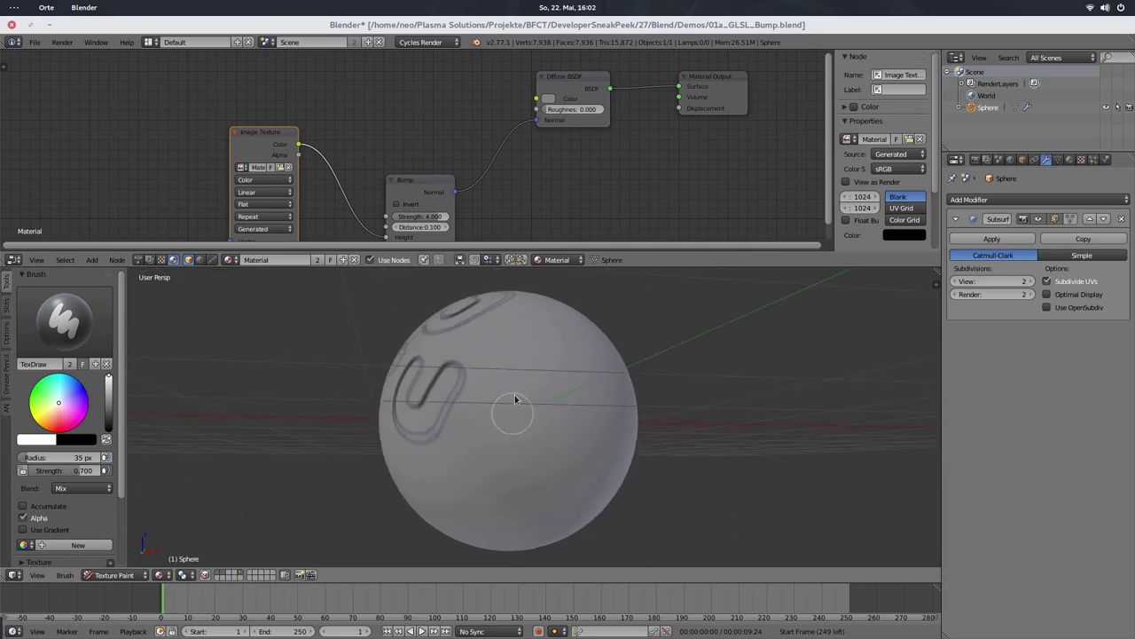
mouse_move(515, 399)
mouse_down()
mouse_move(545, 368)
mouse_move(532, 403)
mouse_move(496, 423)
mouse_move(492, 448)
mouse_move(528, 467)
mouse_move(570, 453)
mouse_move(594, 409)
mouse_up()
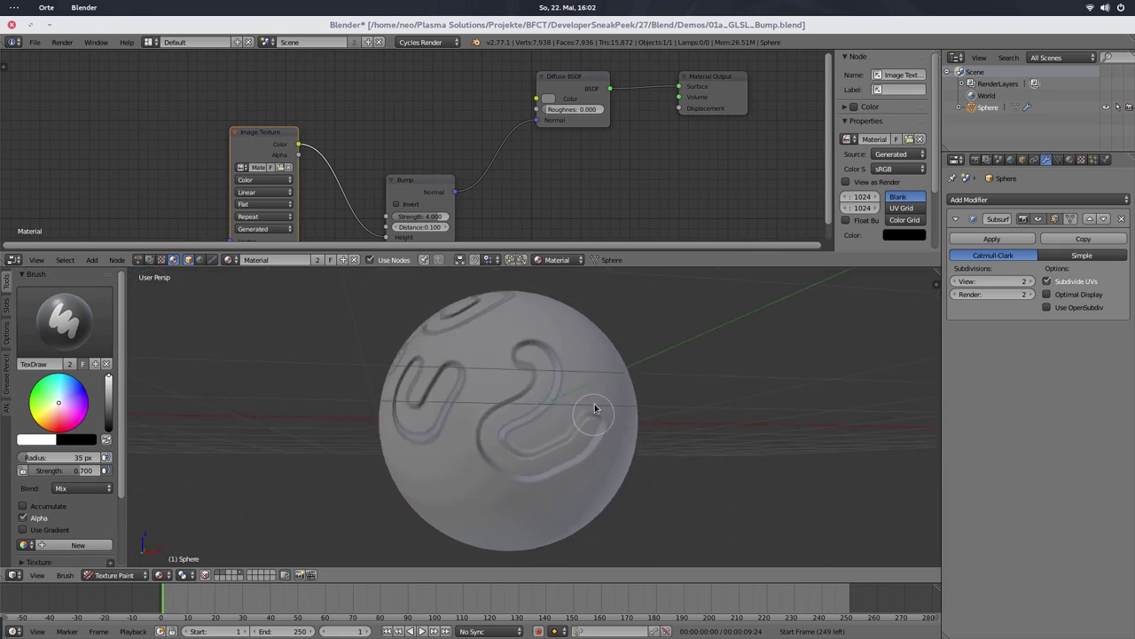
middle_drag(507, 469, 568, 414)
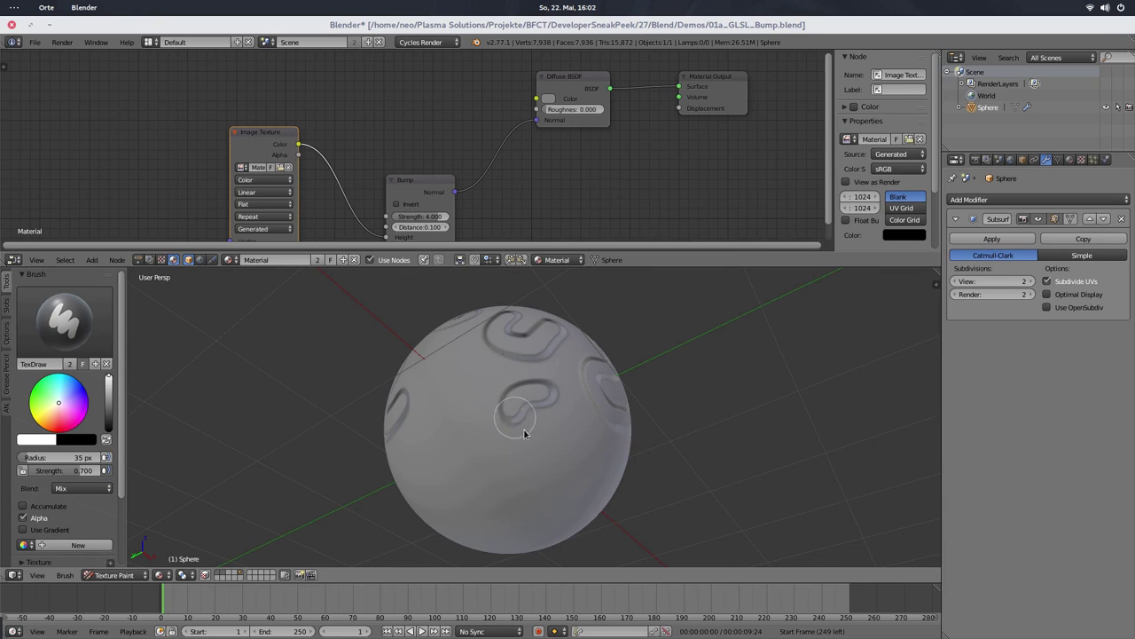
mouse_move(524, 433)
mouse_down()
mouse_move(489, 474)
mouse_move(463, 434)
mouse_move(456, 393)
mouse_up()
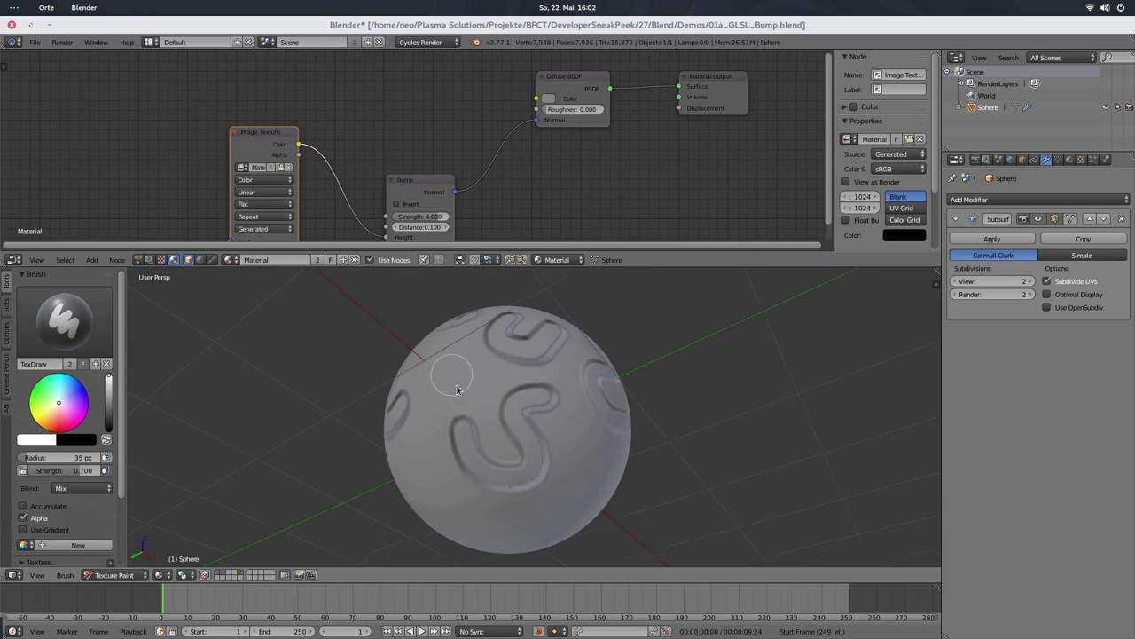
mouse_move(457, 390)
middle_down()
mouse_move(497, 433)
mouse_move(507, 418)
middle_up()
mouse_move(506, 418)
mouse_down()
mouse_move(512, 452)
mouse_move(499, 436)
mouse_move(497, 474)
mouse_up()
middle_drag(497, 474, 519, 409)
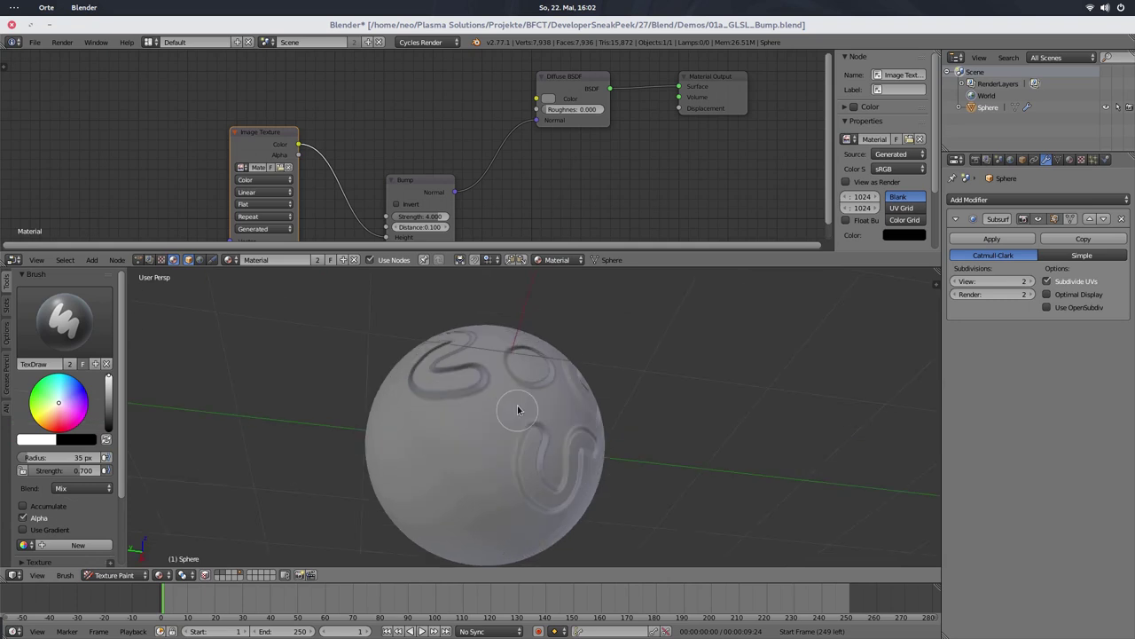
mouse_move(490, 415)
mouse_down()
mouse_move(465, 469)
mouse_move(418, 478)
mouse_move(404, 429)
mouse_up()
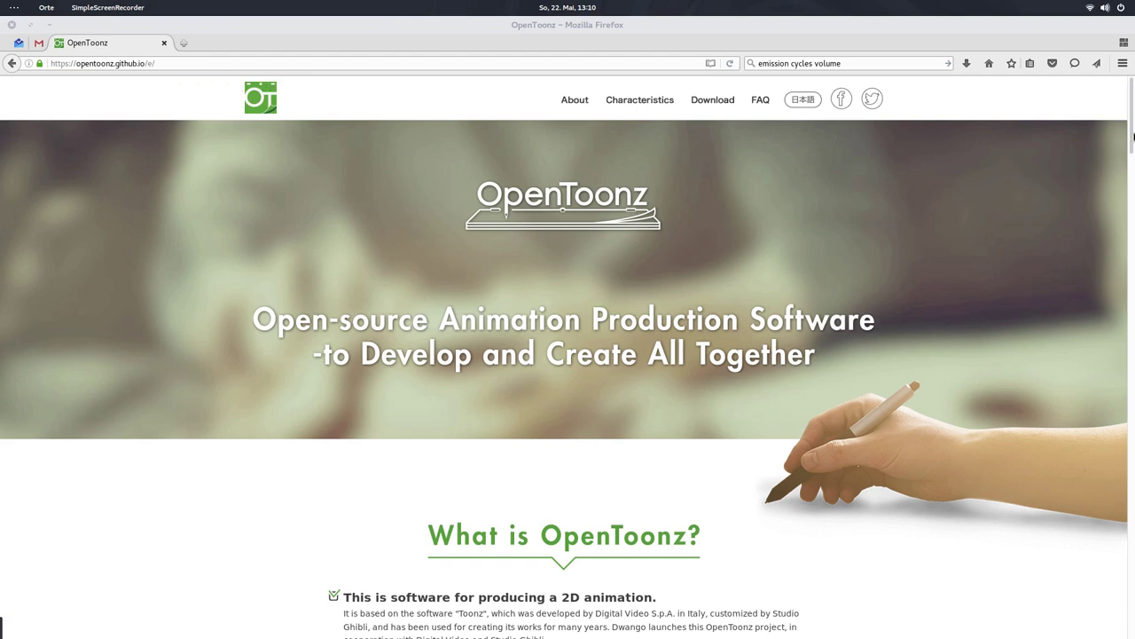
Step: Scroll up and down the OpenToonz homepage, then Alt+Tab back to Blender
drag(1133, 133, 1083, 360)
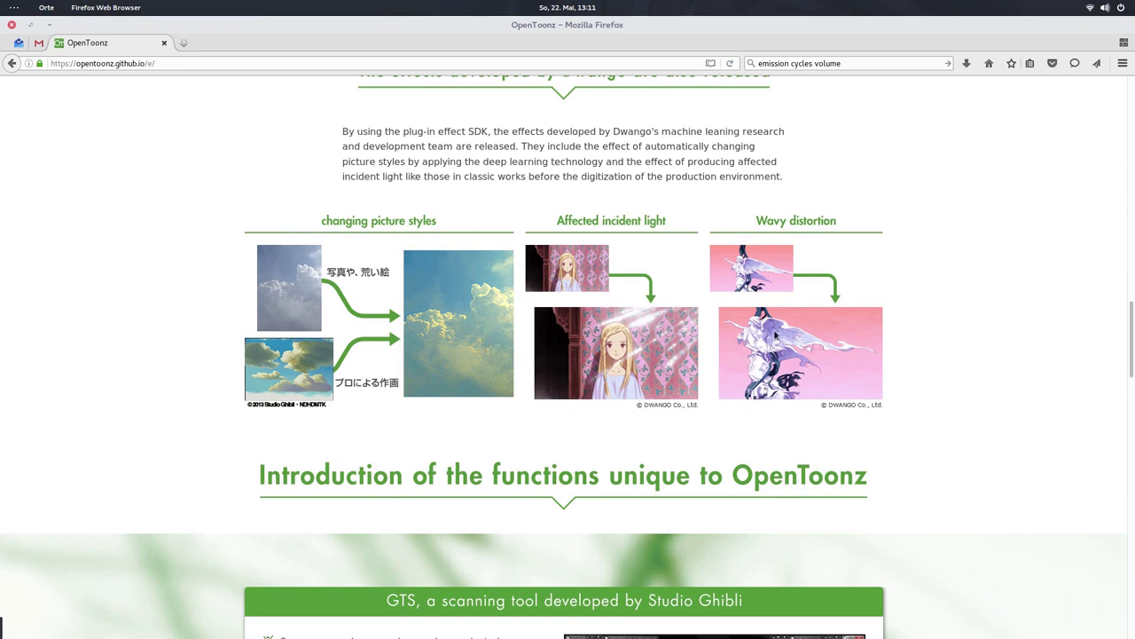
scroll(931, 438, down, 5)
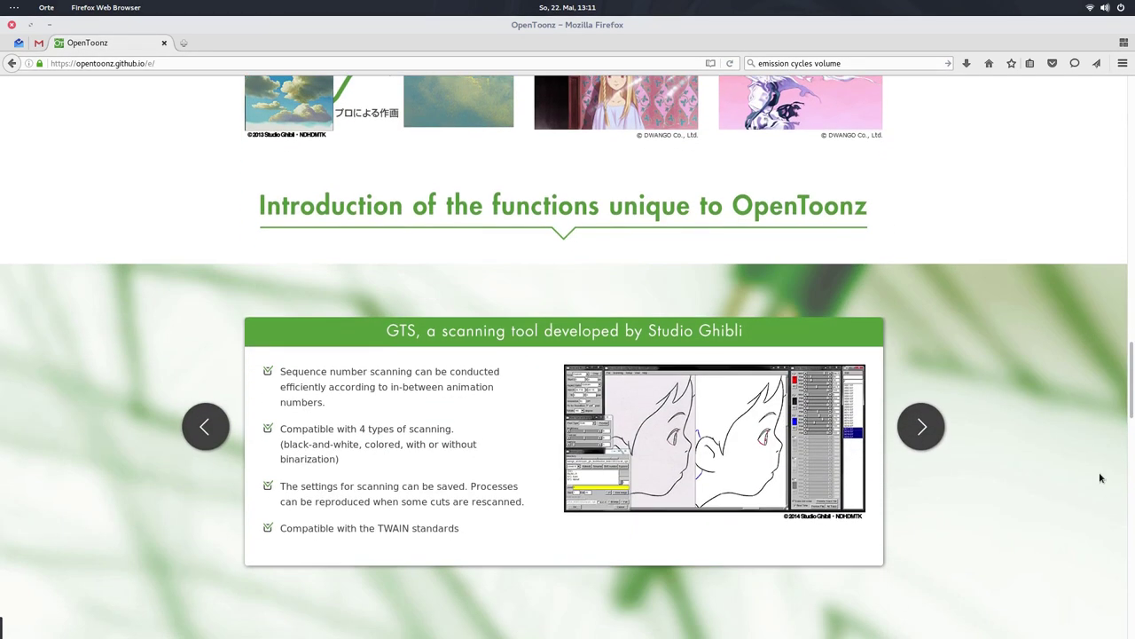
drag(1132, 400, 1100, 149)
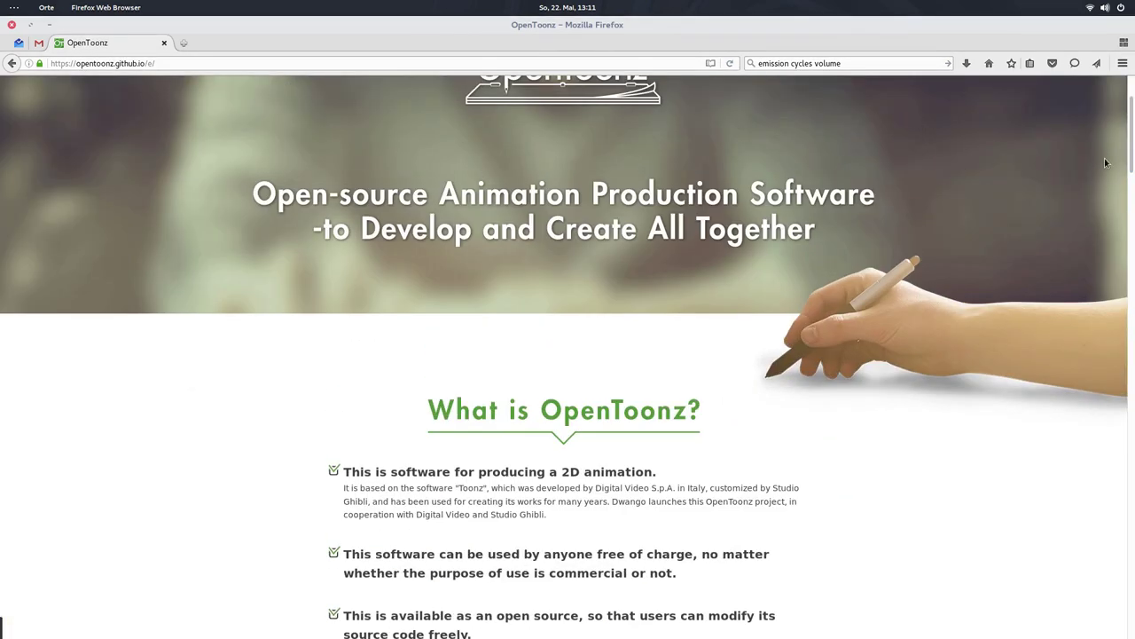
scroll(674, 209, up, 2)
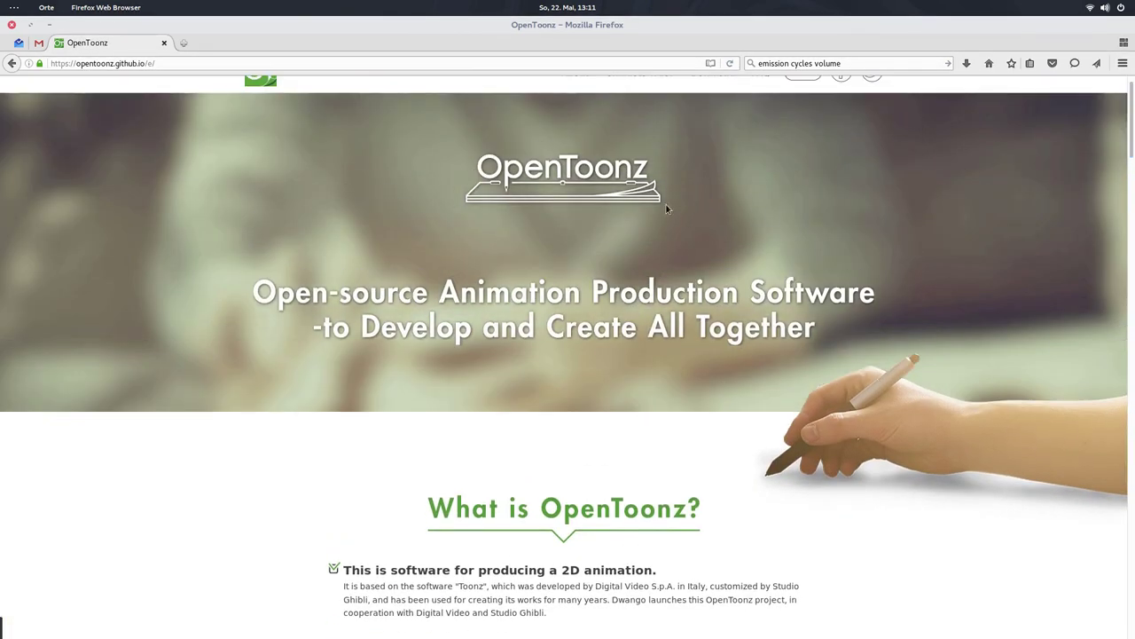
scroll(667, 208, down, 1)
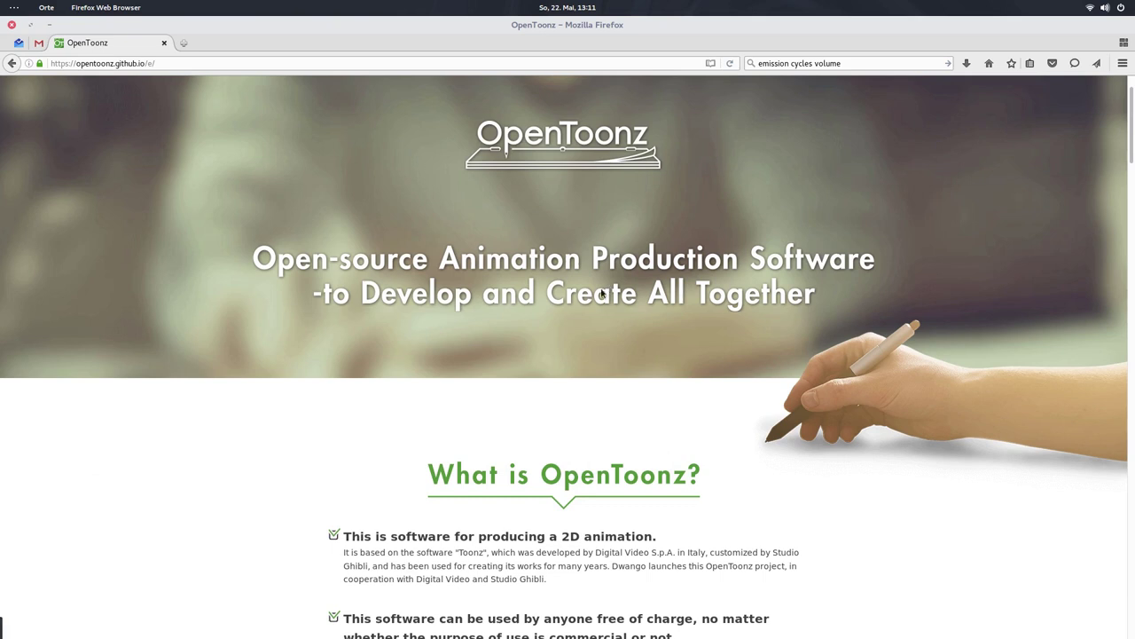
key(alt+Tab)
key(alt+Tab)
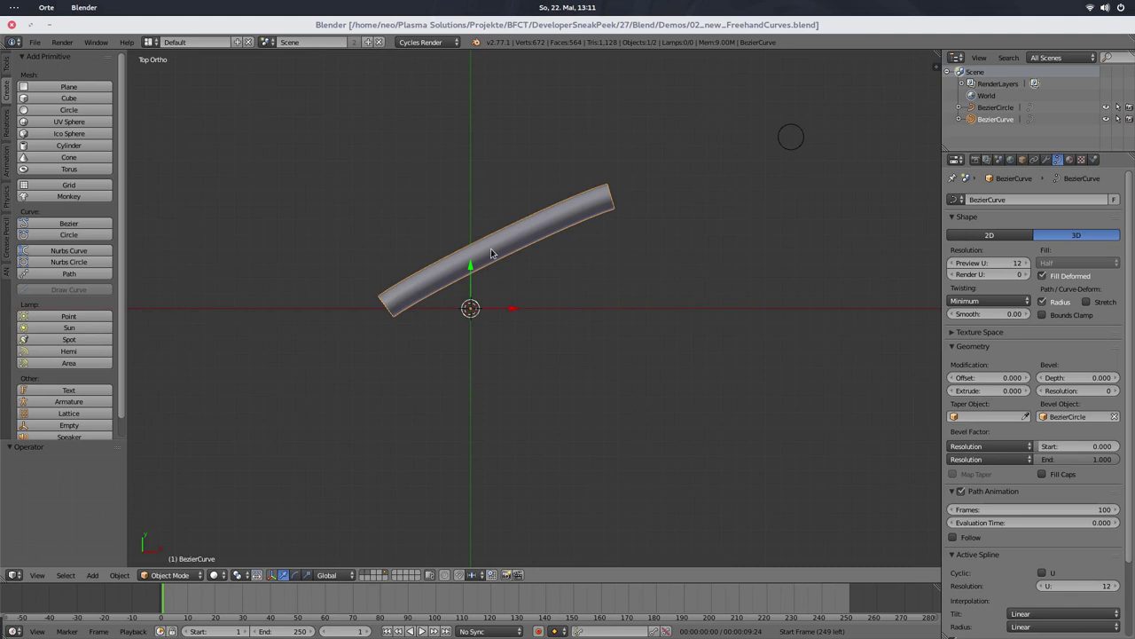
Step: Move the curve's end point and extend it with three new zig-zag points
key(Tab)
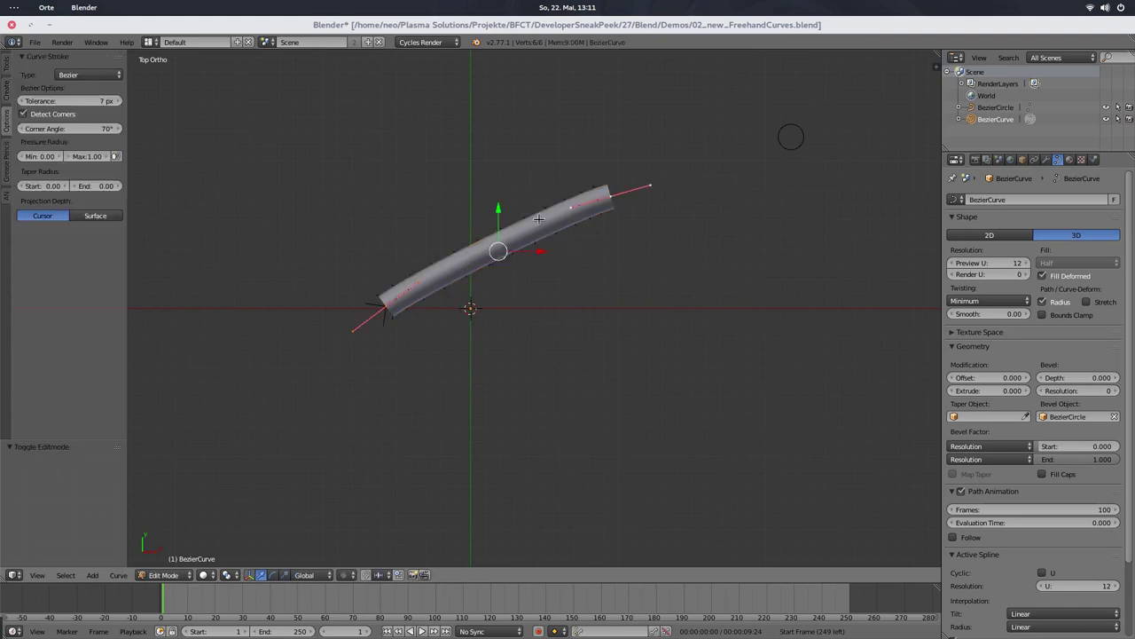
right_drag(603, 203, 505, 372)
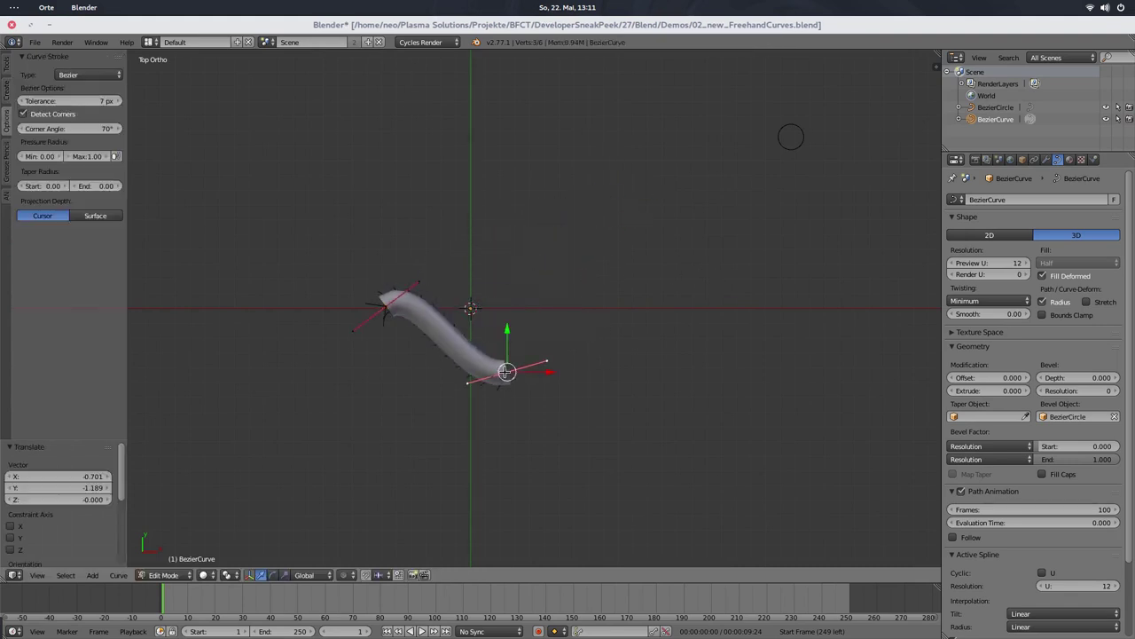
ctrl+click(566, 235)
ctrl+click(444, 160)
ctrl+click(573, 101)
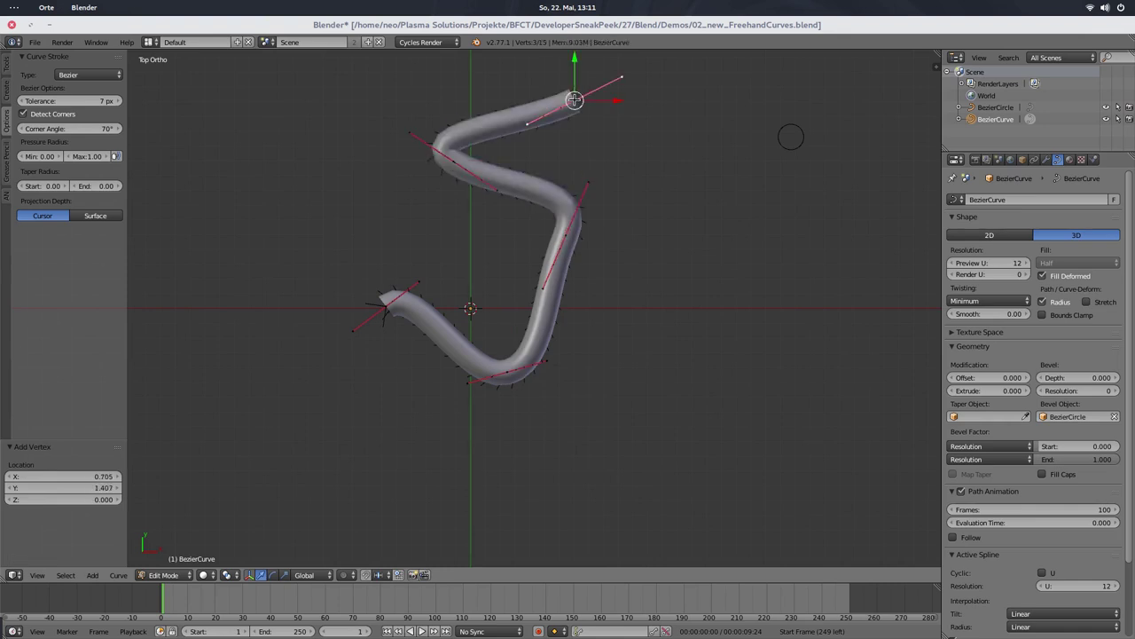
key(Tab)
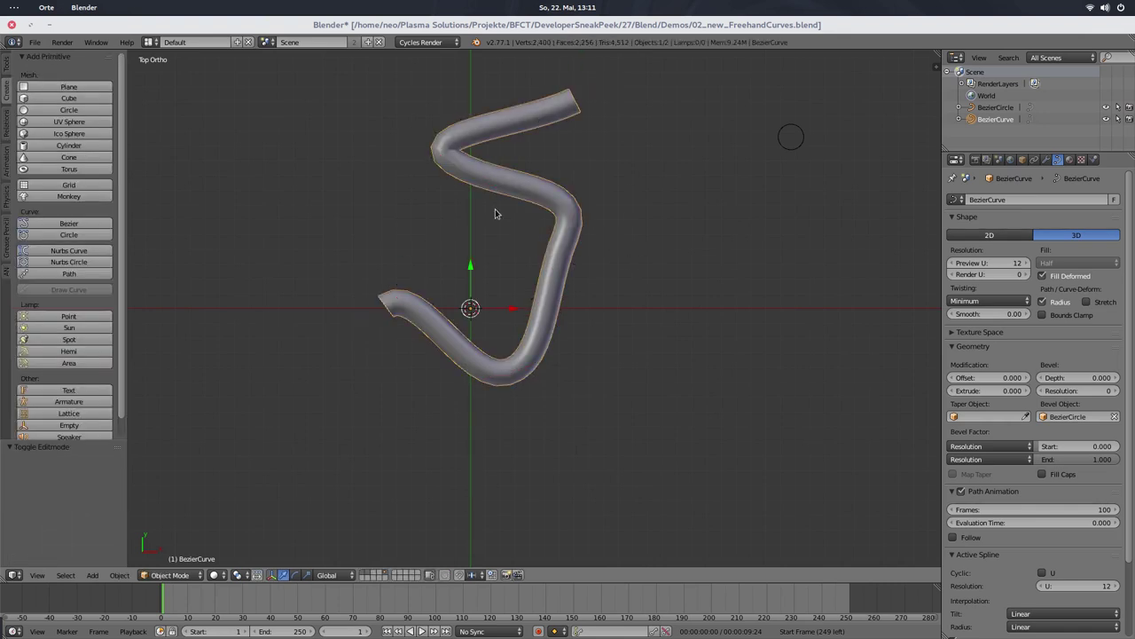
Step: Scale the BezierCircle bevel profile to thicken the tube
right_click(784, 141)
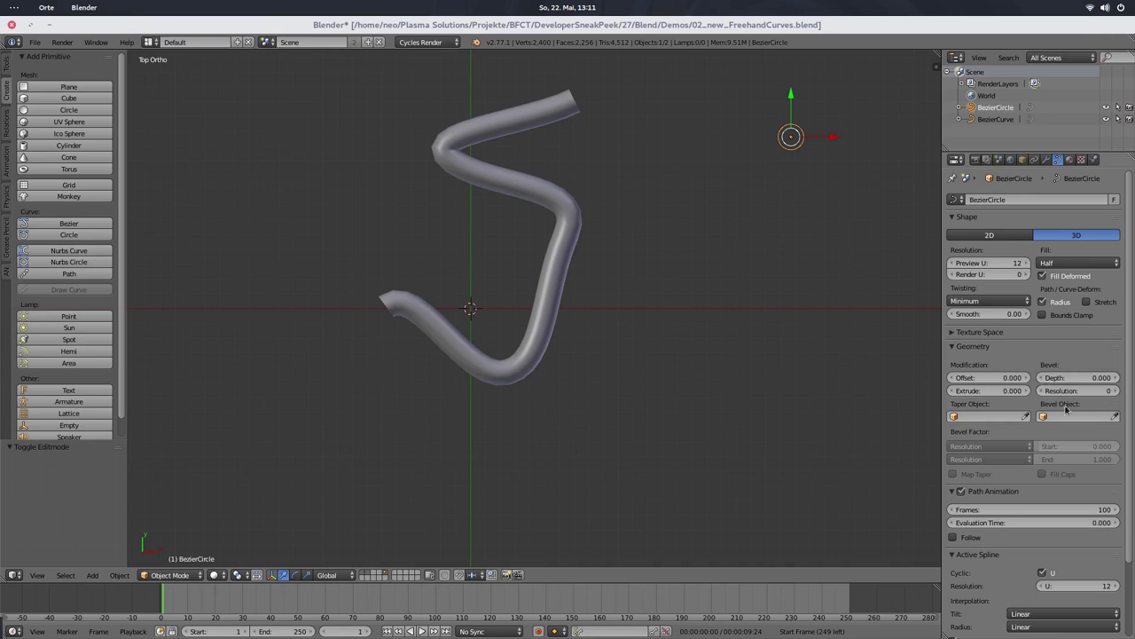
right_click(565, 205)
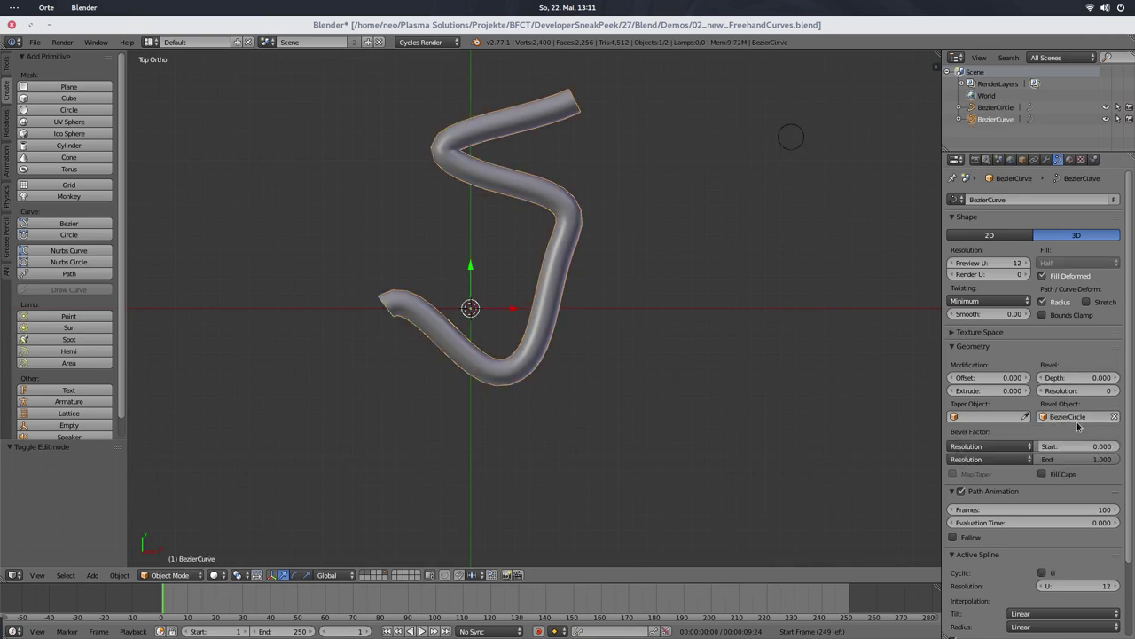
right_click(795, 135)
key(s)
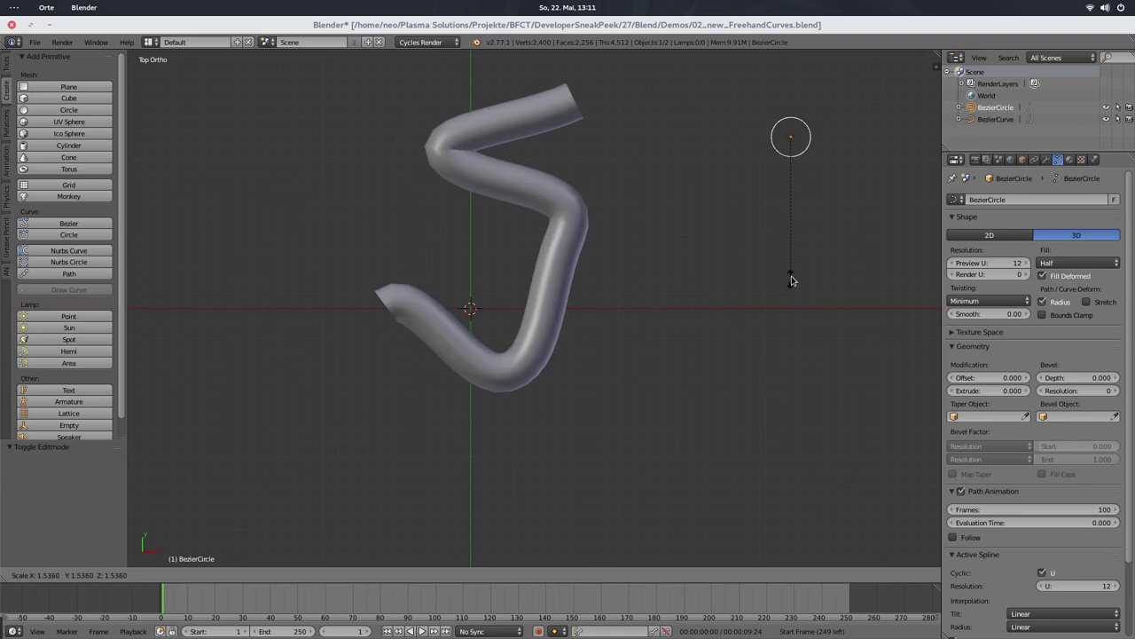
click(795, 230)
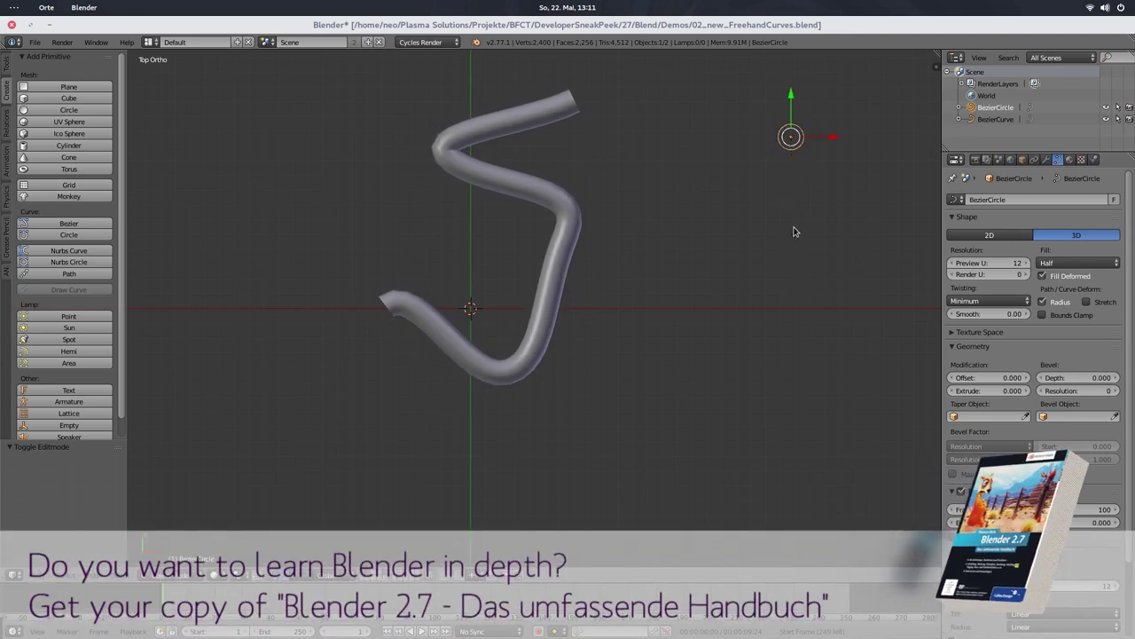
Step: Delete all of the BezierCurve's points in Edit Mode
key(Tab)
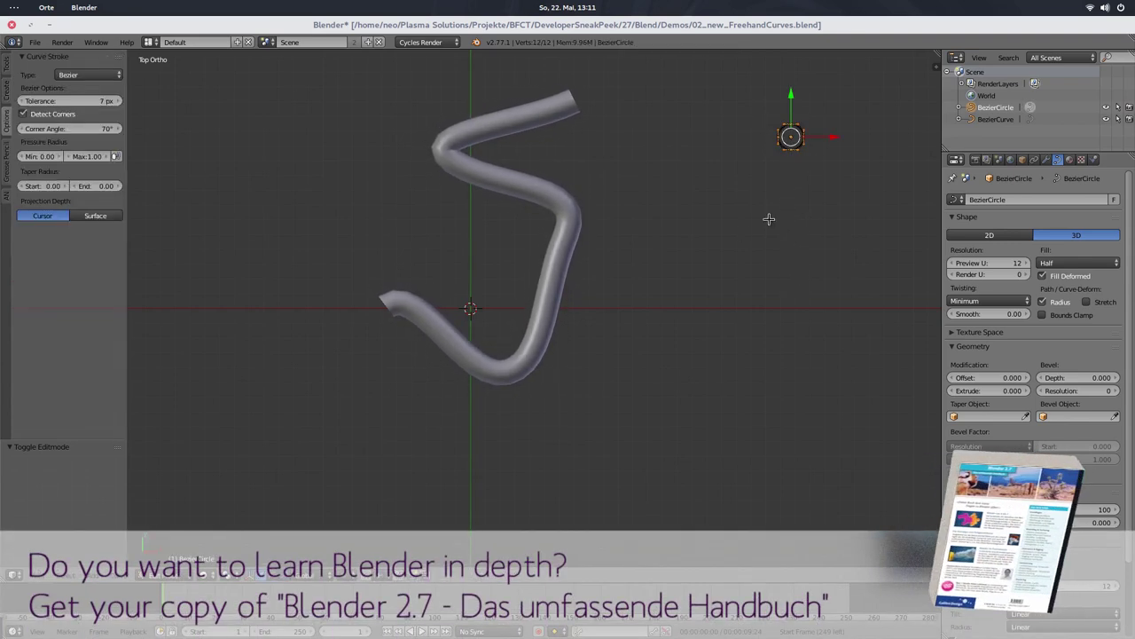
key(Tab)
right_click(494, 184)
key(Tab)
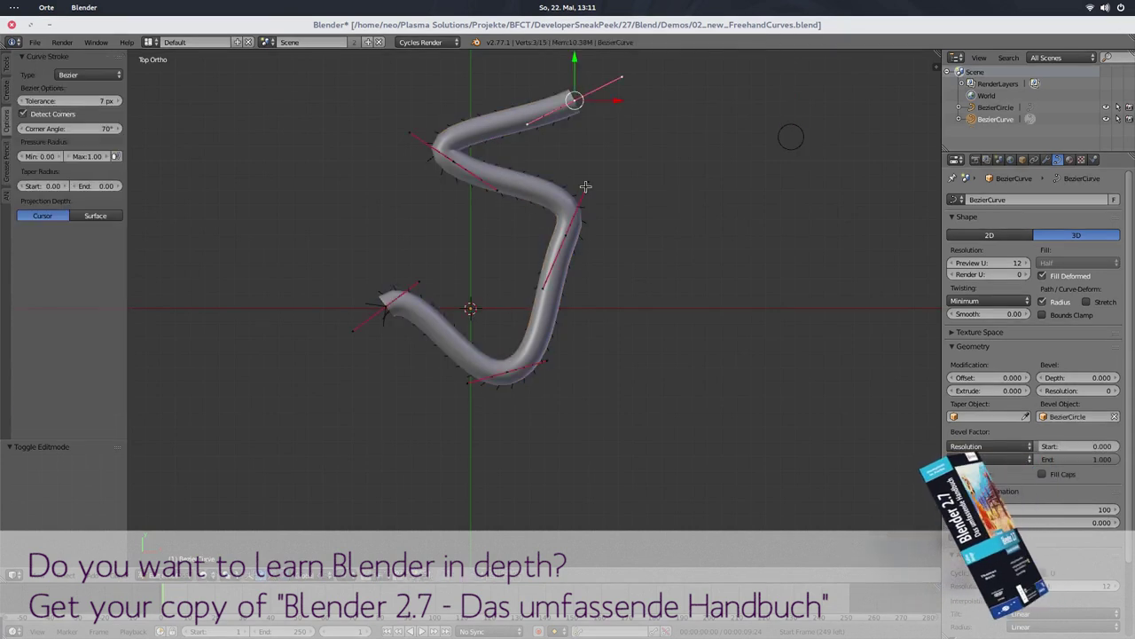
key(a)
key(a)
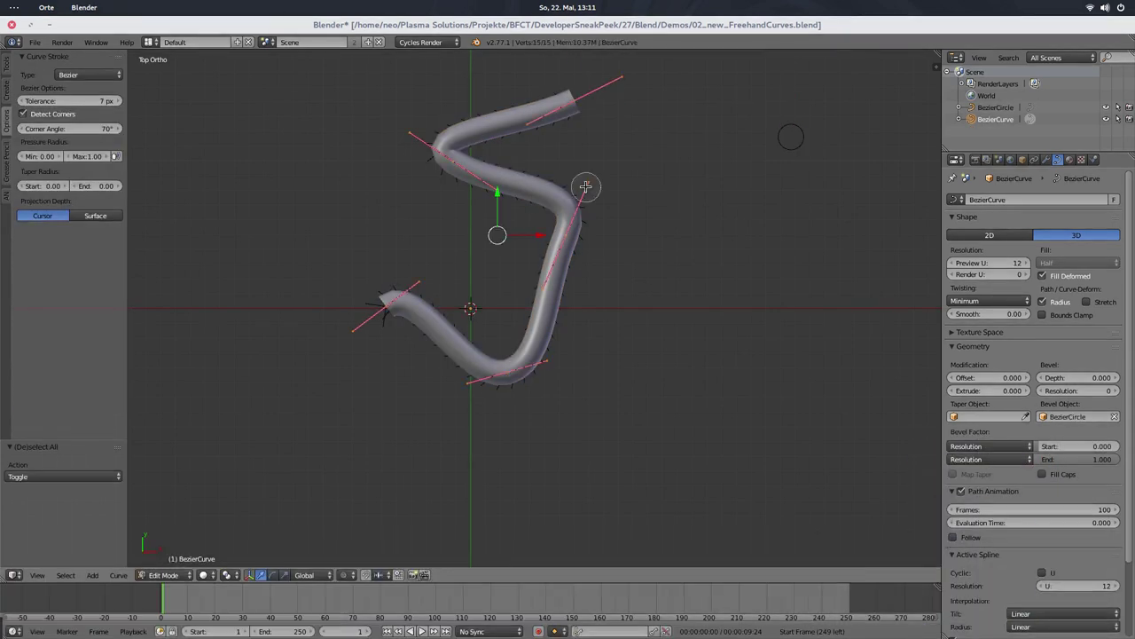
key(x)
click(585, 186)
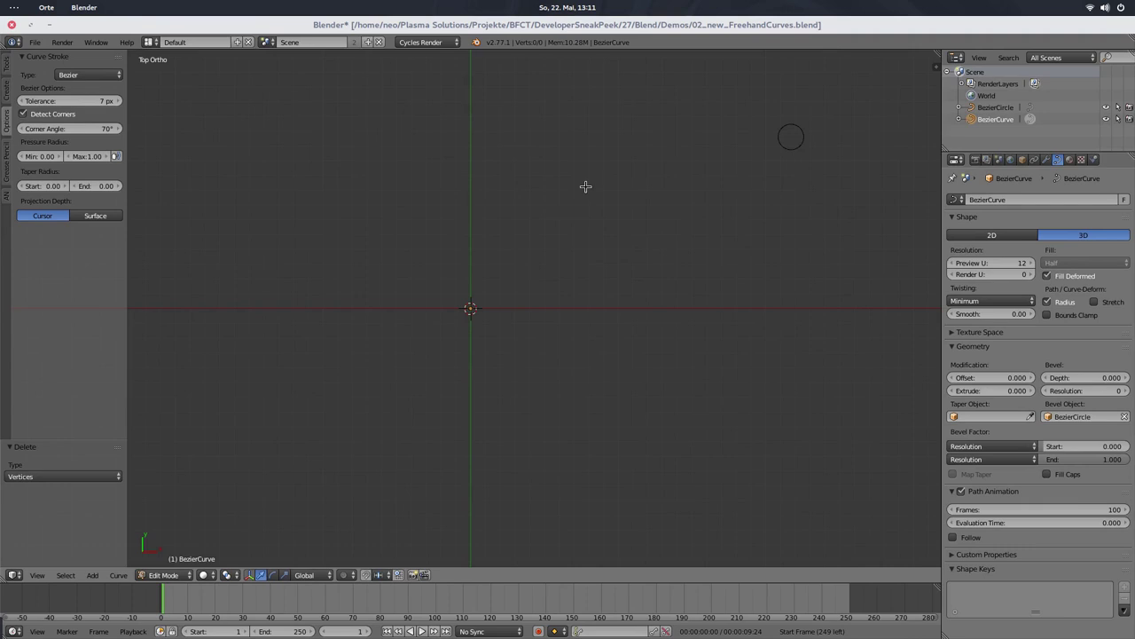
Step: Start the Draw Curve tool via operator search for 'draw'
key(space)
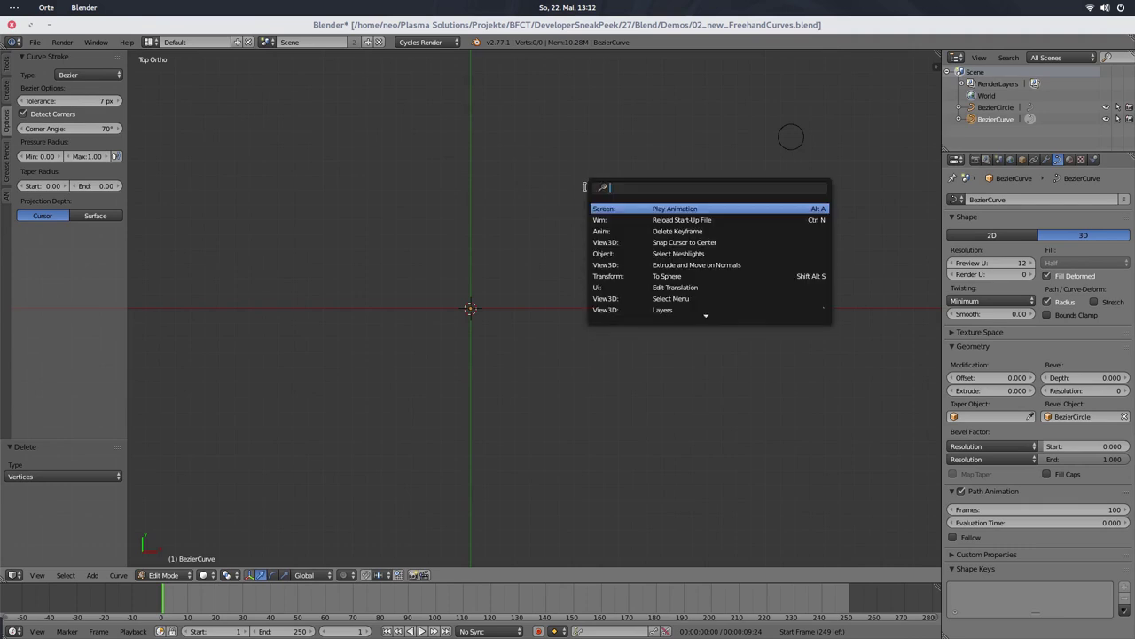
text(draw)
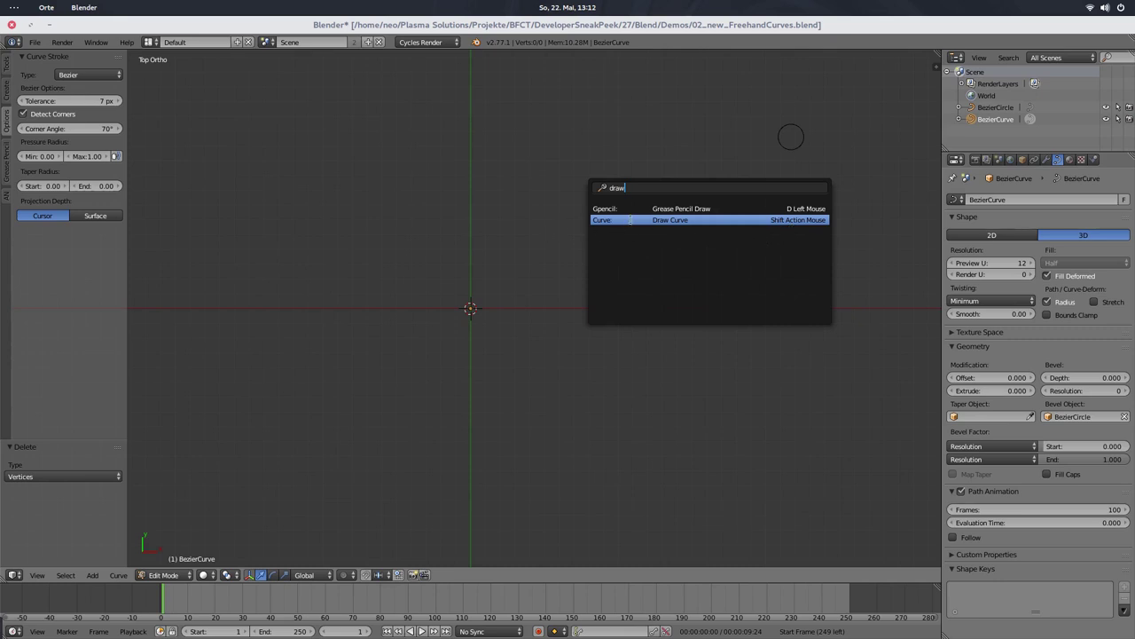
key(Return)
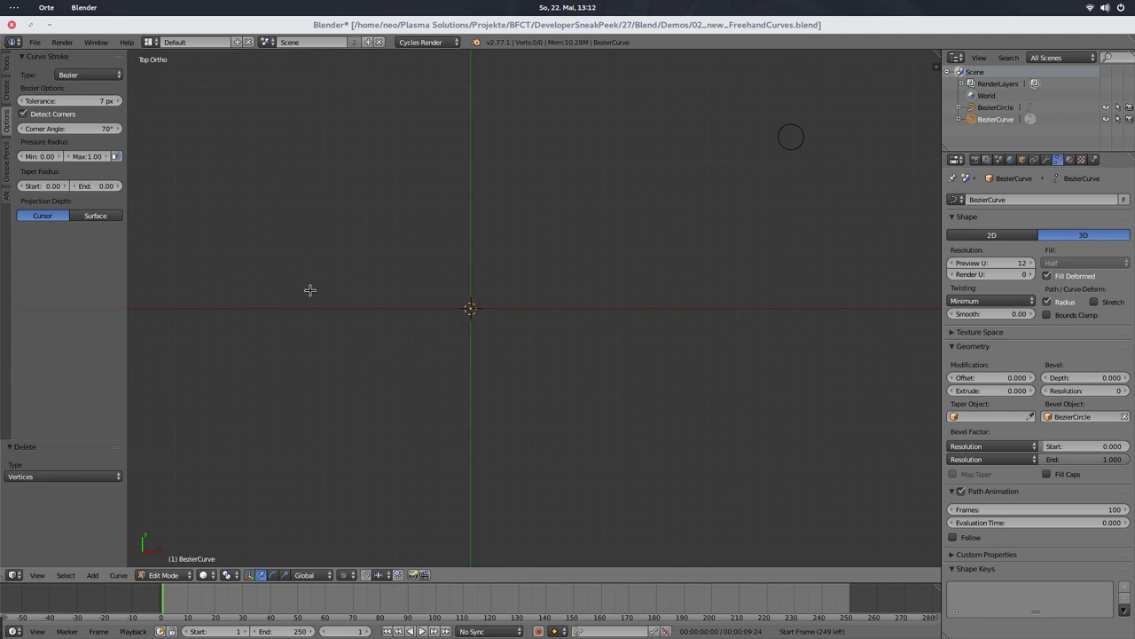
mouse_move(286, 337)
mouse_down()
mouse_move(281, 266)
mouse_move(317, 228)
mouse_move(358, 278)
mouse_move(408, 288)
mouse_move(399, 221)
mouse_move(430, 201)
mouse_move(456, 250)
mouse_move(495, 251)
mouse_move(484, 202)
mouse_move(504, 188)
mouse_move(549, 243)
mouse_move(612, 243)
mouse_move(656, 173)
mouse_move(743, 202)
mouse_move(710, 339)
mouse_move(597, 409)
mouse_move(488, 326)
mouse_move(429, 329)
mouse_move(441, 378)
mouse_move(418, 422)
mouse_move(357, 413)
mouse_move(356, 370)
mouse_move(320, 351)
mouse_move(297, 399)
mouse_move(235, 413)
mouse_move(188, 343)
mouse_move(192, 164)
mouse_move(259, 138)
mouse_move(315, 174)
mouse_move(337, 139)
mouse_up()
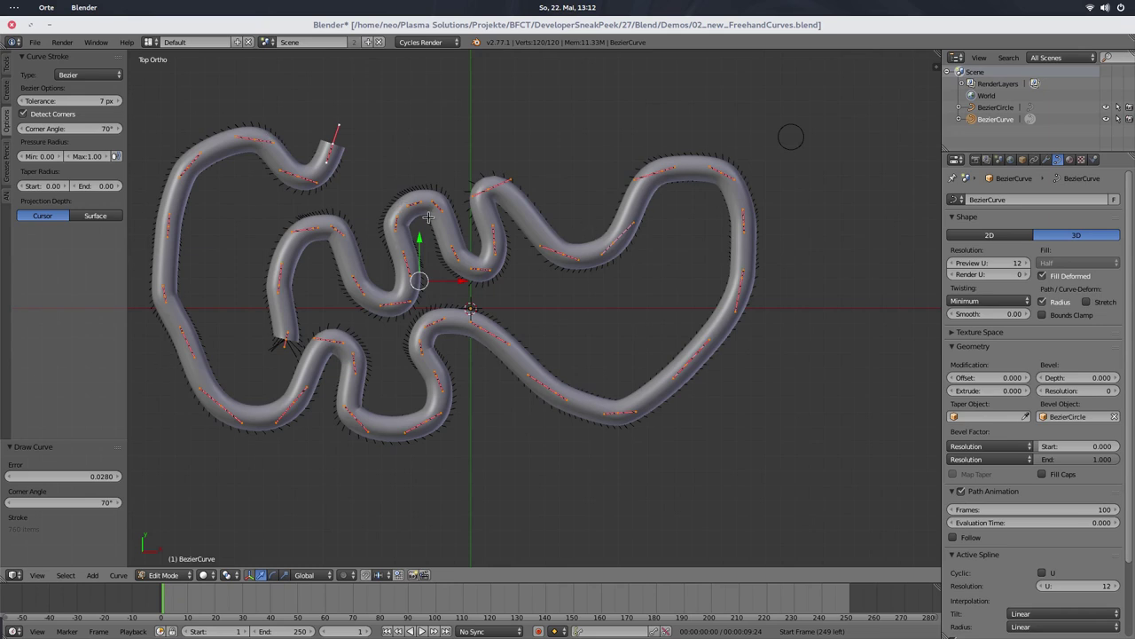
mouse_move(376, 169)
mouse_down()
mouse_move(397, 112)
mouse_move(433, 96)
mouse_move(544, 113)
mouse_move(697, 96)
mouse_up()
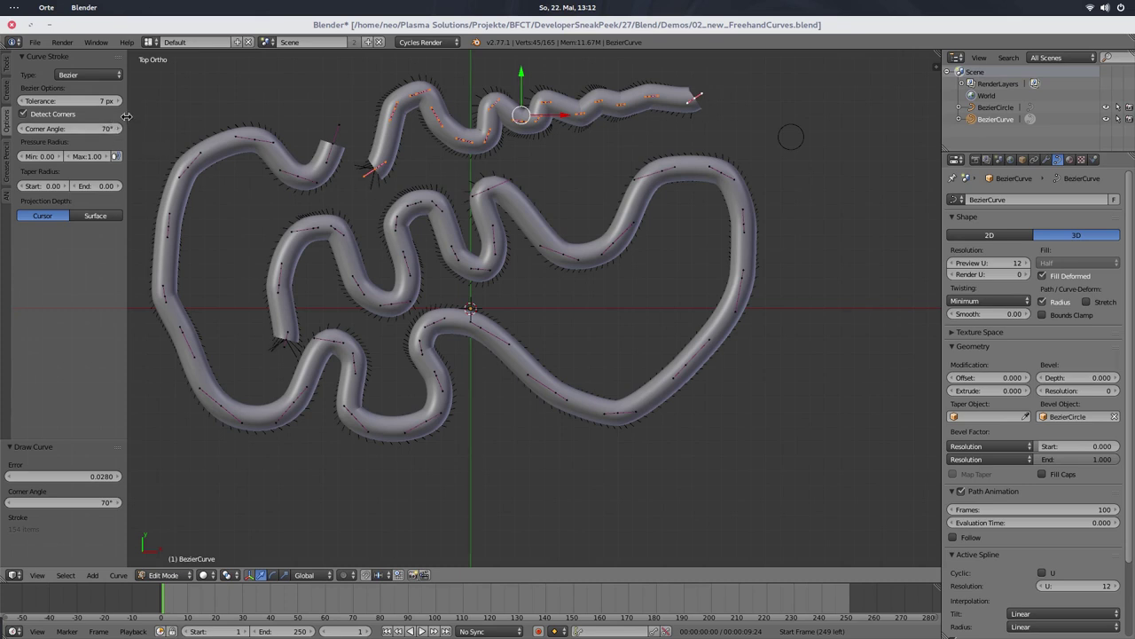
drag(126, 116, 152, 116)
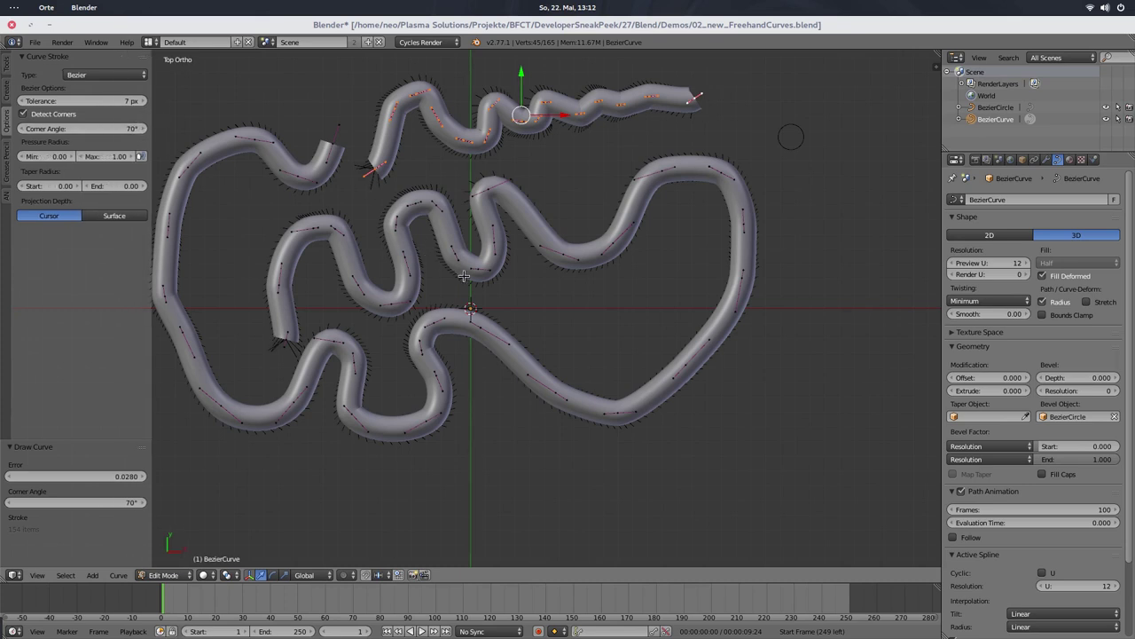
key(a)
key(x)
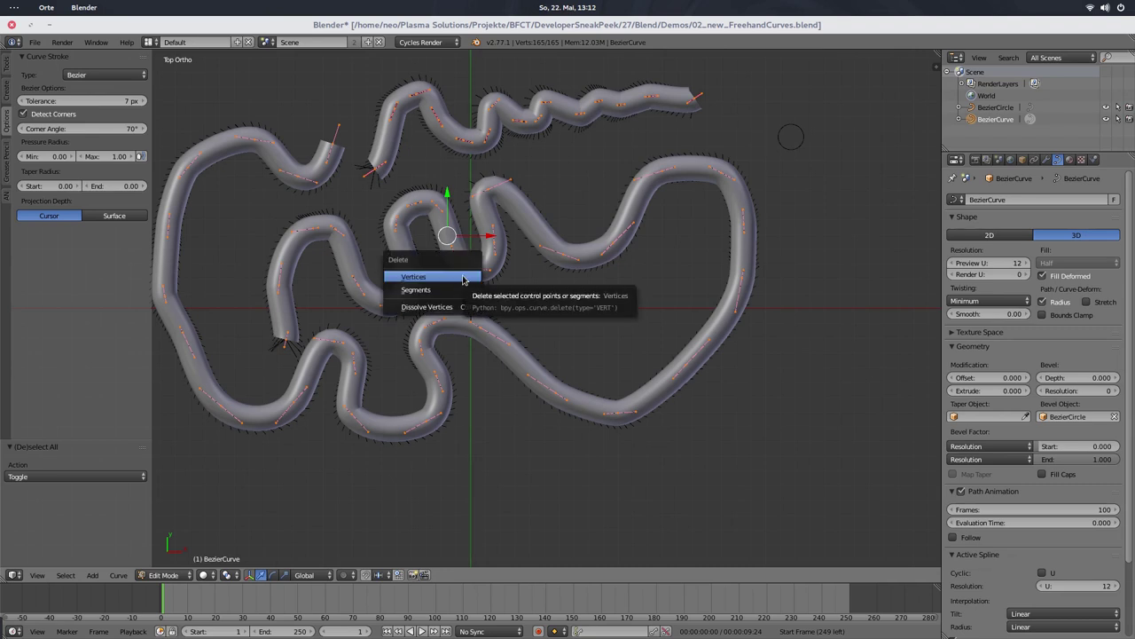
click(462, 276)
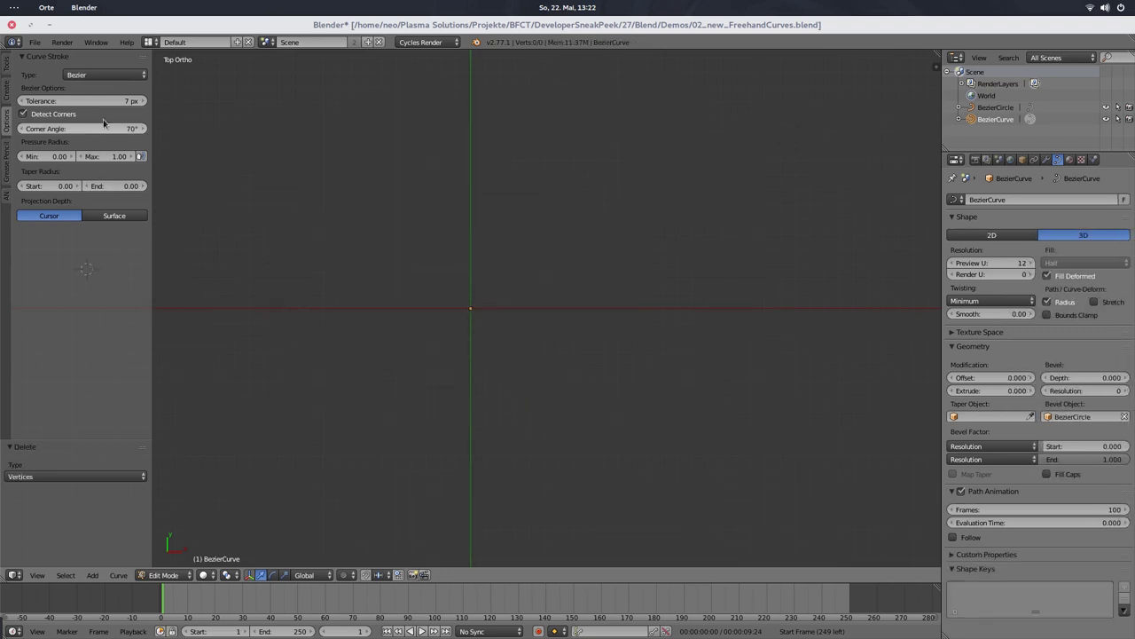
Step: Draw a freehand stroke as a Poly curve and pick its starting point
click(84, 77)
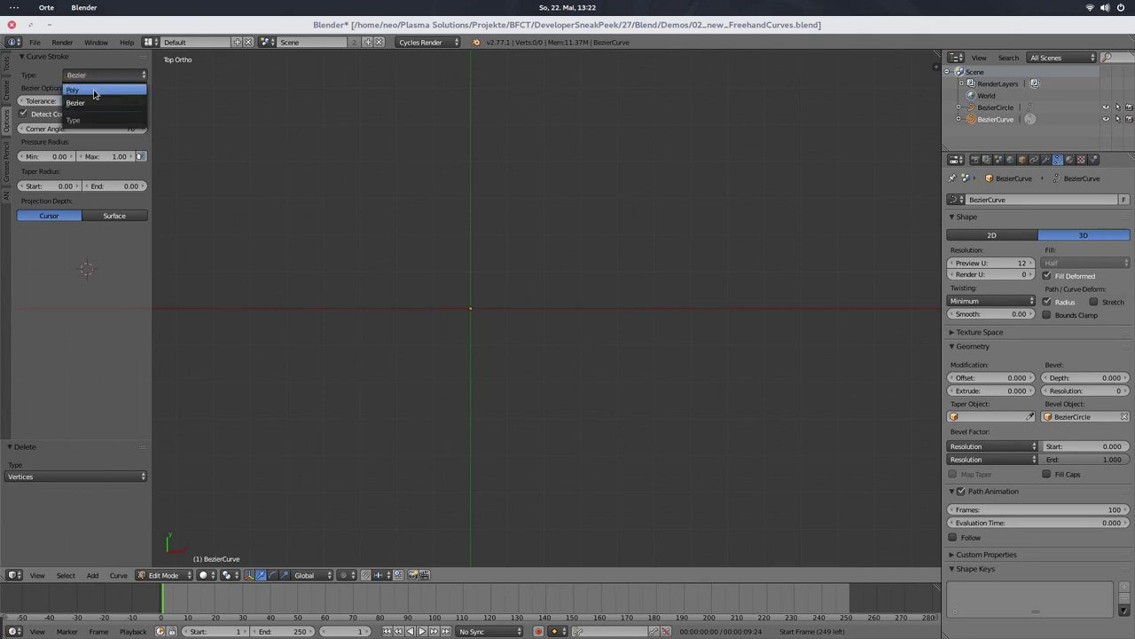
click(96, 92)
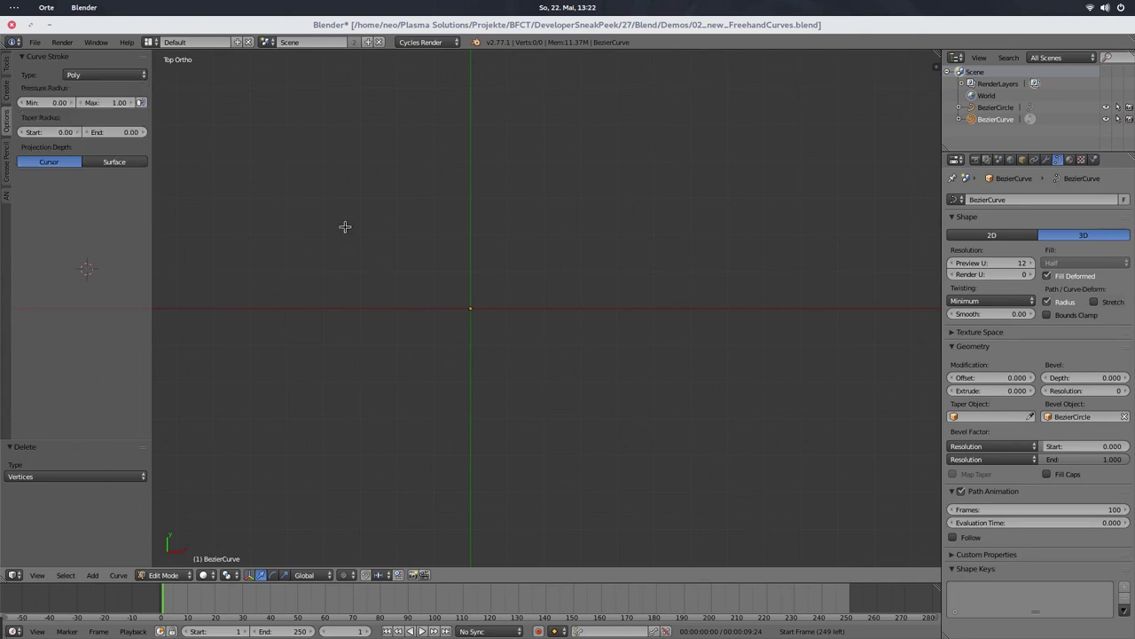
mouse_move(363, 187)
mouse_down()
mouse_move(454, 198)
mouse_move(644, 246)
mouse_move(668, 228)
mouse_up()
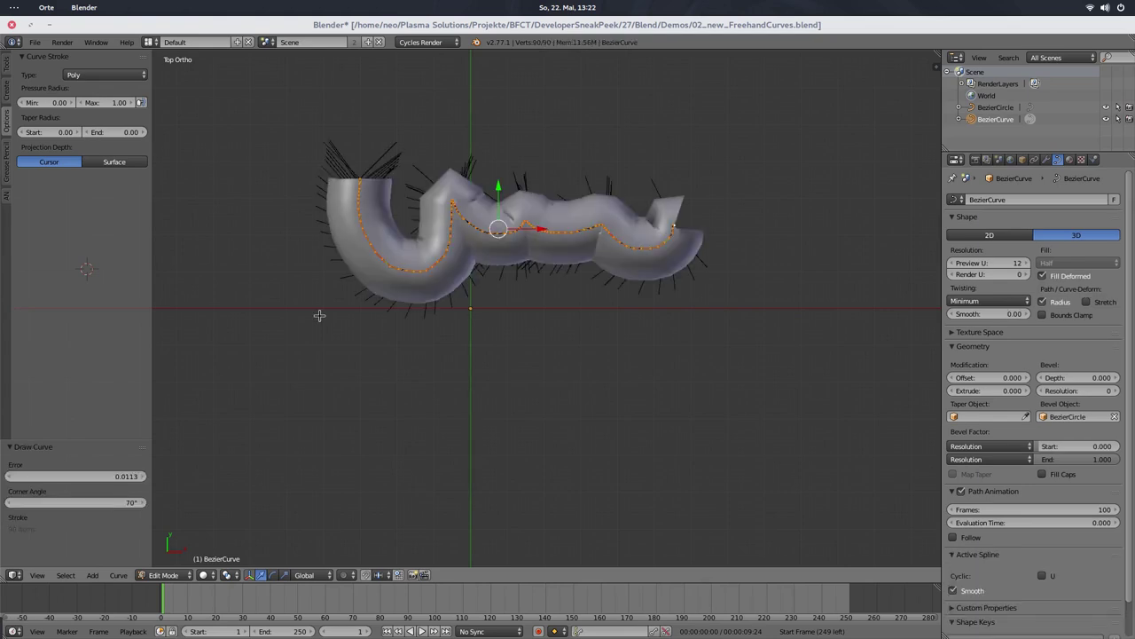
right_click(362, 251)
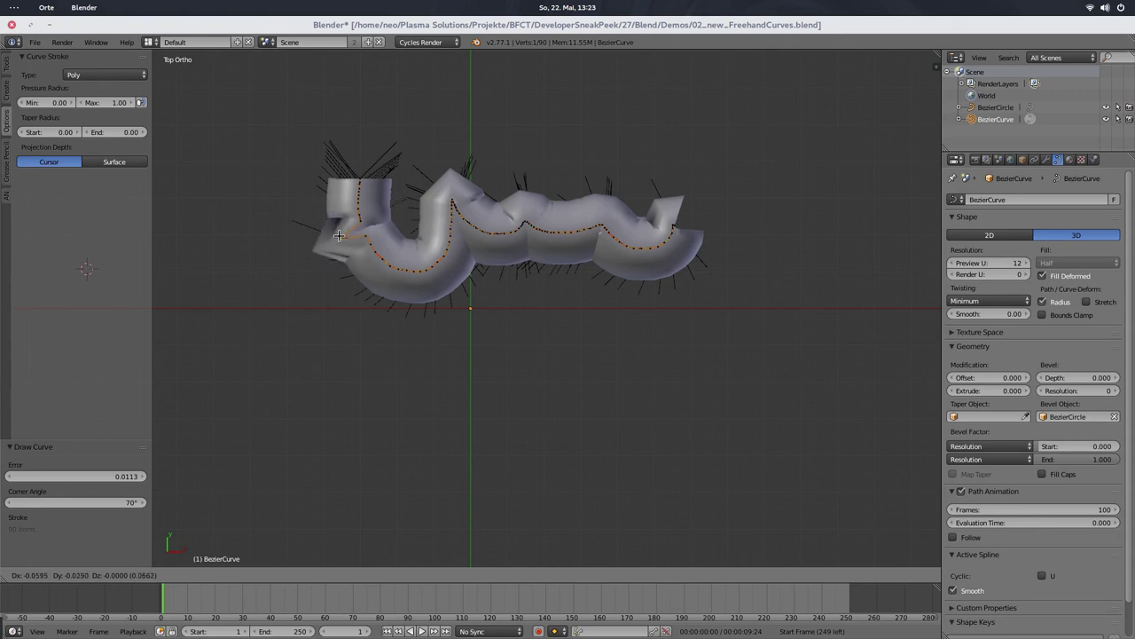
key(Escape)
key(g)
key(Escape)
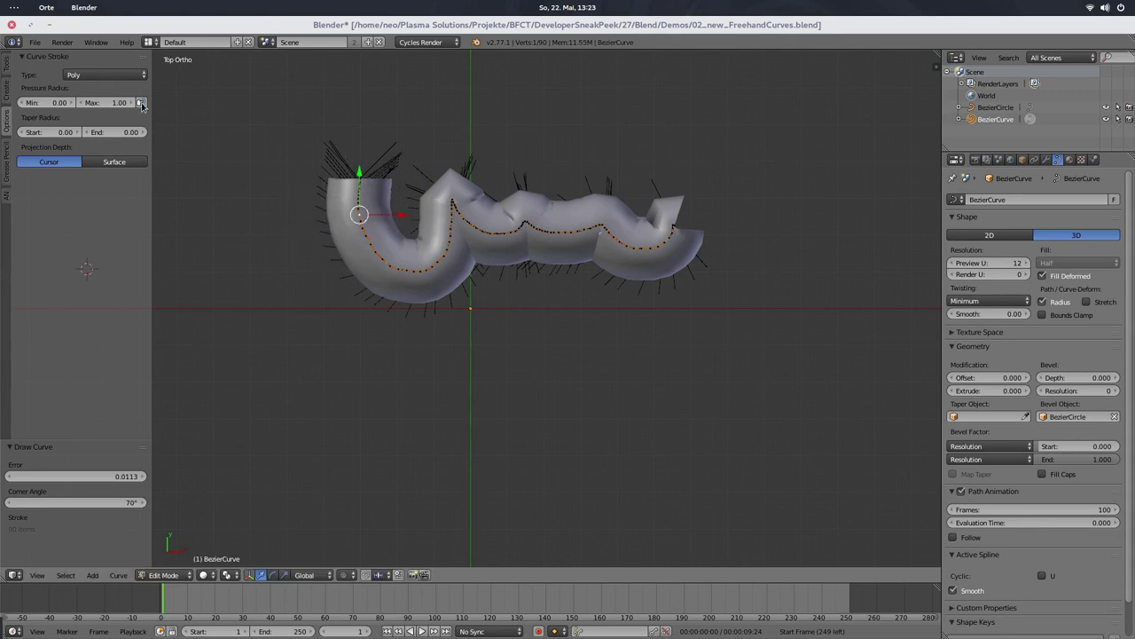
Step: Switch strokes back to Bezier, draw a lower curve and nudge one of its control points
click(88, 74)
click(89, 87)
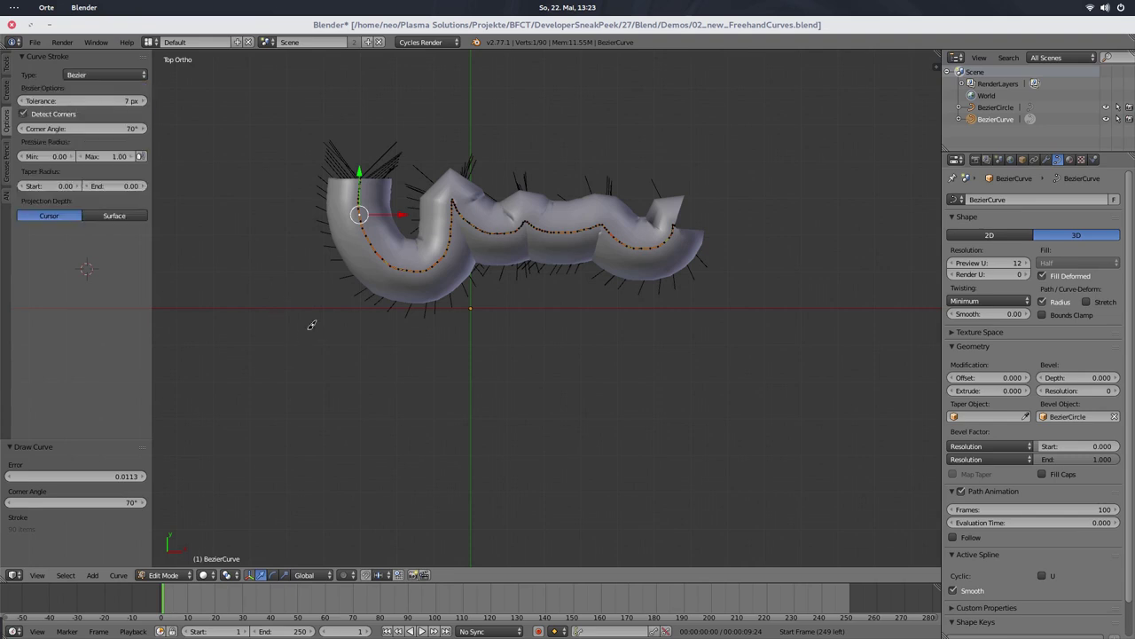
mouse_move(306, 329)
mouse_down()
mouse_move(375, 455)
mouse_move(433, 436)
mouse_move(605, 439)
mouse_up()
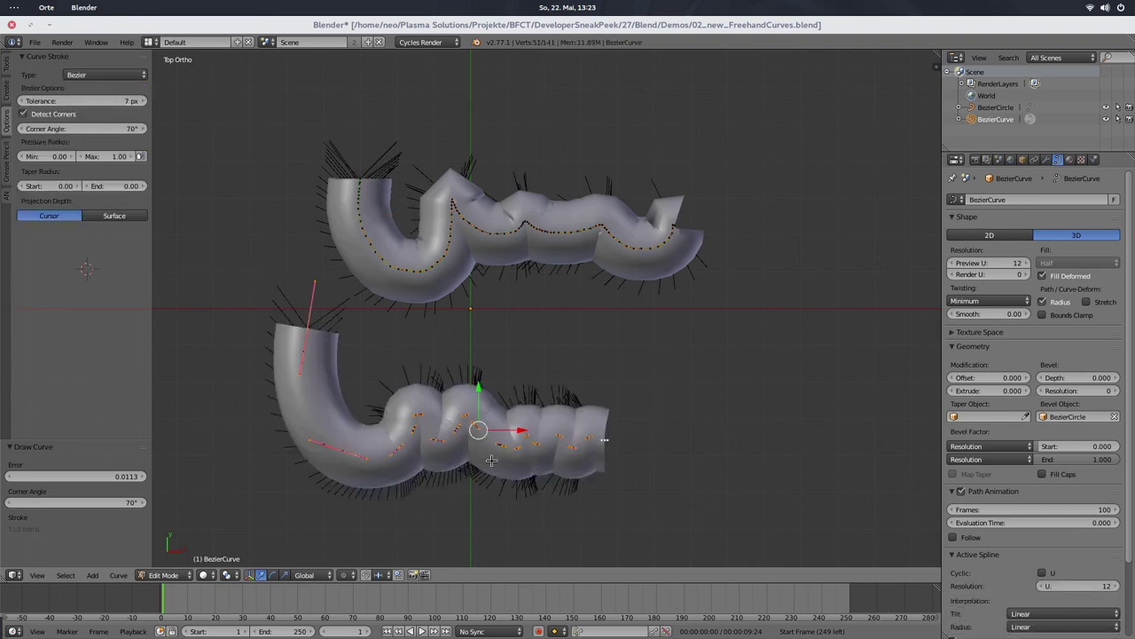
right_click(355, 454)
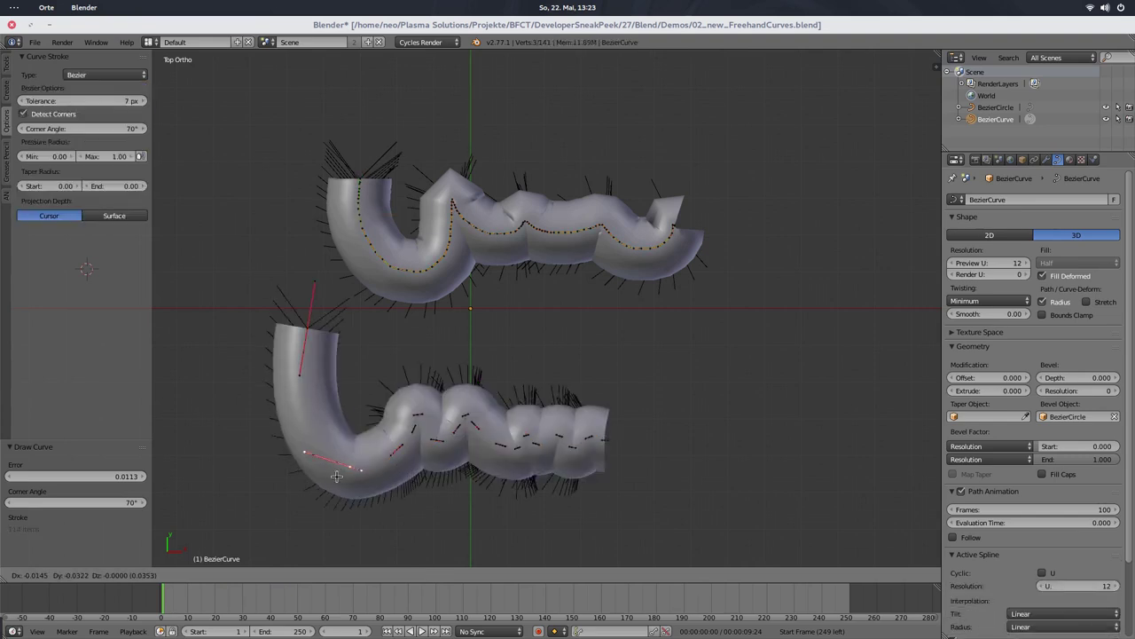
right_click(305, 343)
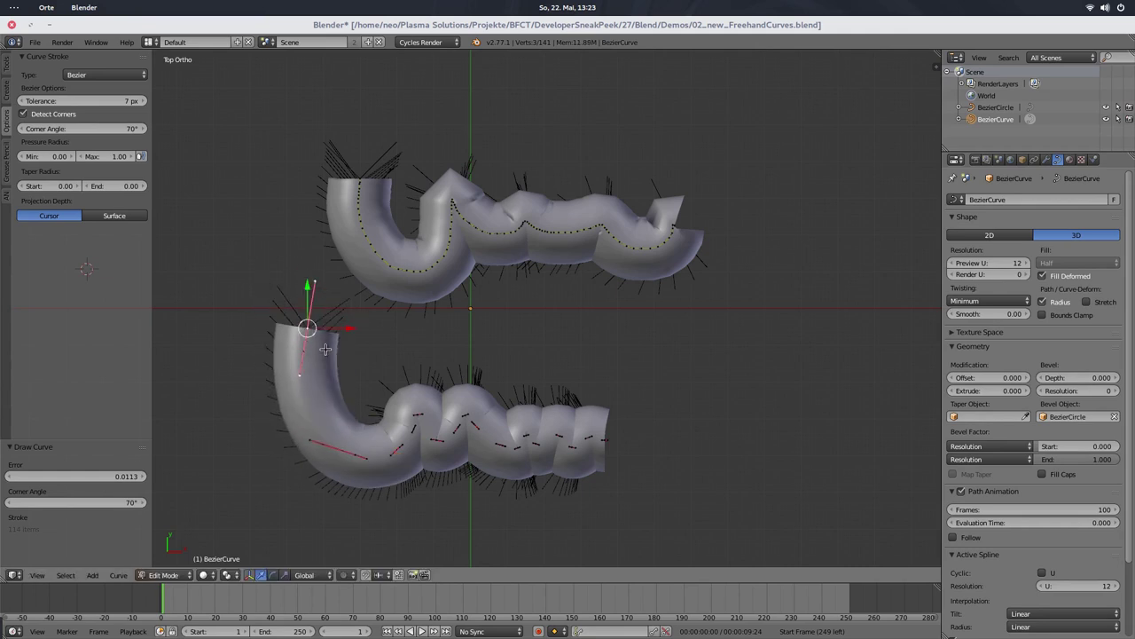
right_drag(404, 452, 393, 458)
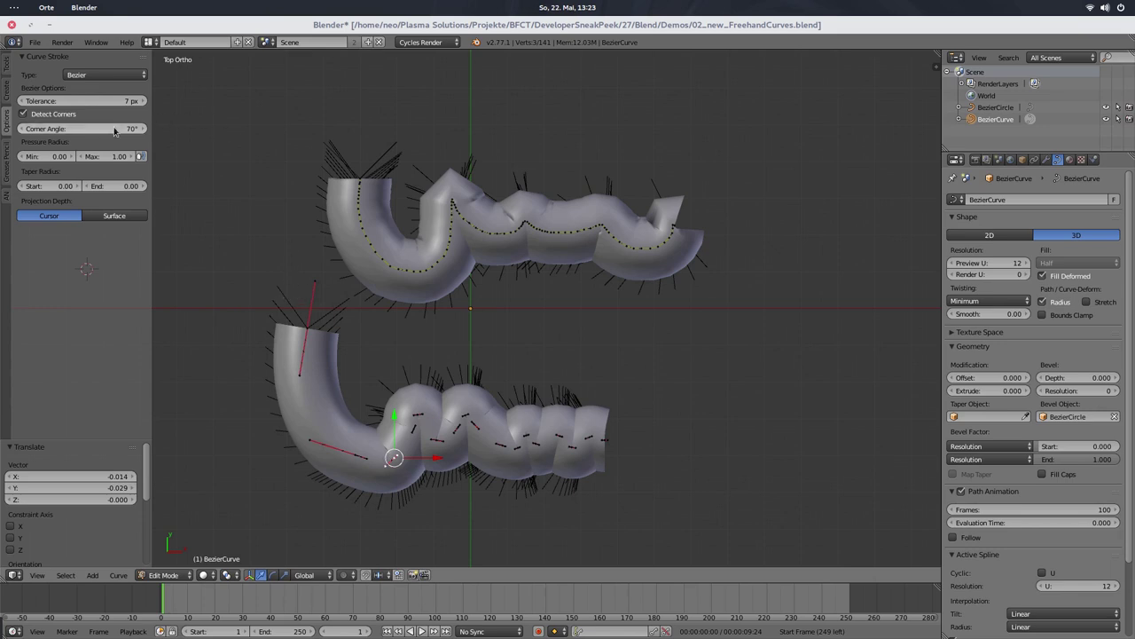
Step: Select all curve points and delete them as vertices
key(a)
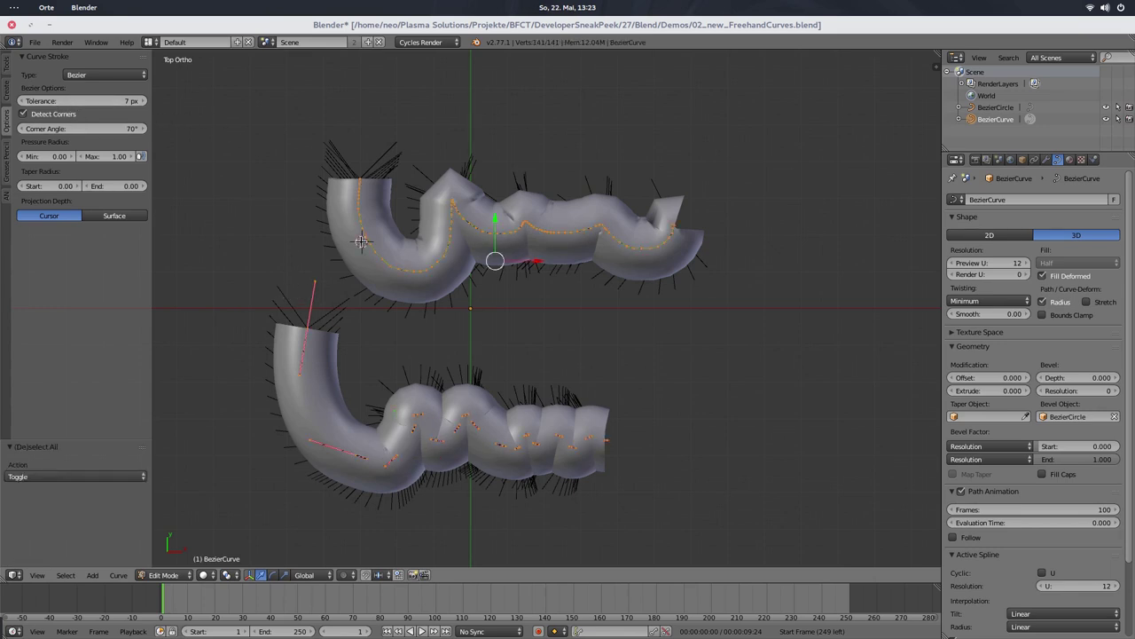
key(x)
click(361, 240)
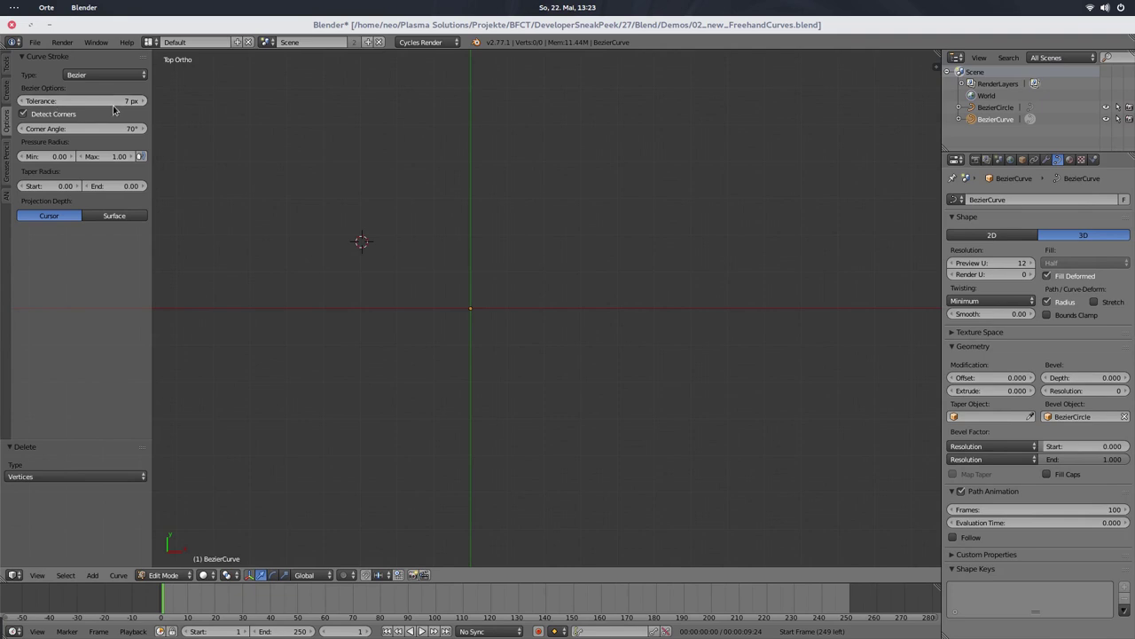
Step: Set the curve stroke tolerance to 100 px and draw a wavy freehand curve
click(71, 100)
text(100)
key(Return)
mouse_move(365, 224)
mouse_down()
mouse_move(381, 307)
mouse_move(443, 255)
mouse_move(656, 273)
mouse_up()
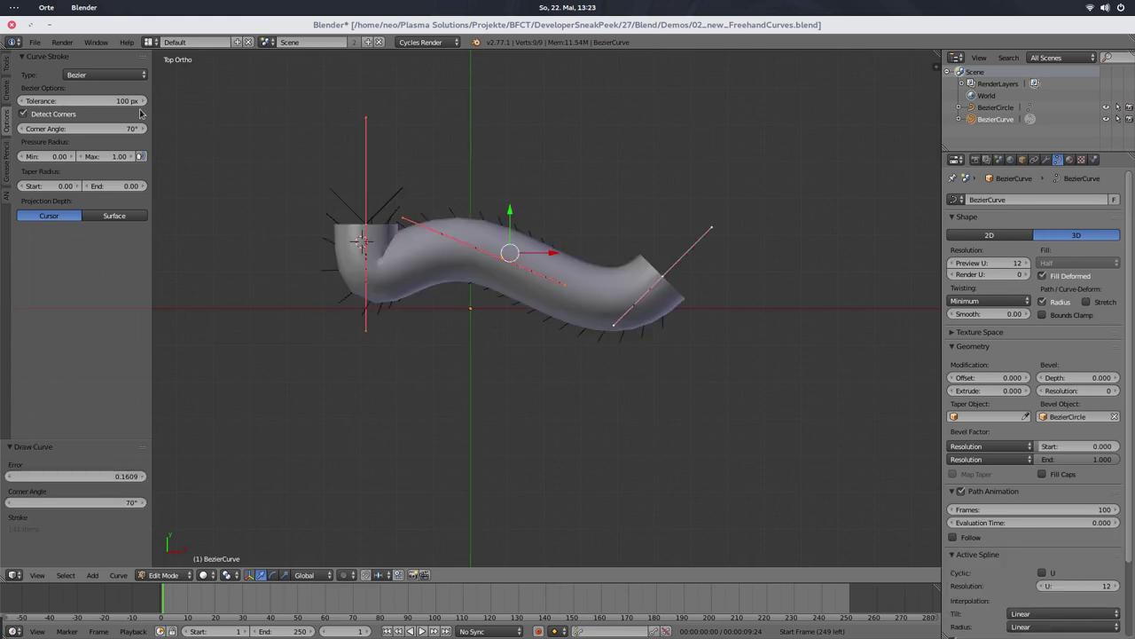
Step: Lower the tolerance to 1 px and draw a second curve below the first
click(106, 101)
text(1)
key(Return)
mouse_move(362, 338)
mouse_down()
mouse_move(439, 402)
mouse_move(463, 432)
mouse_move(546, 413)
mouse_move(649, 422)
mouse_up()
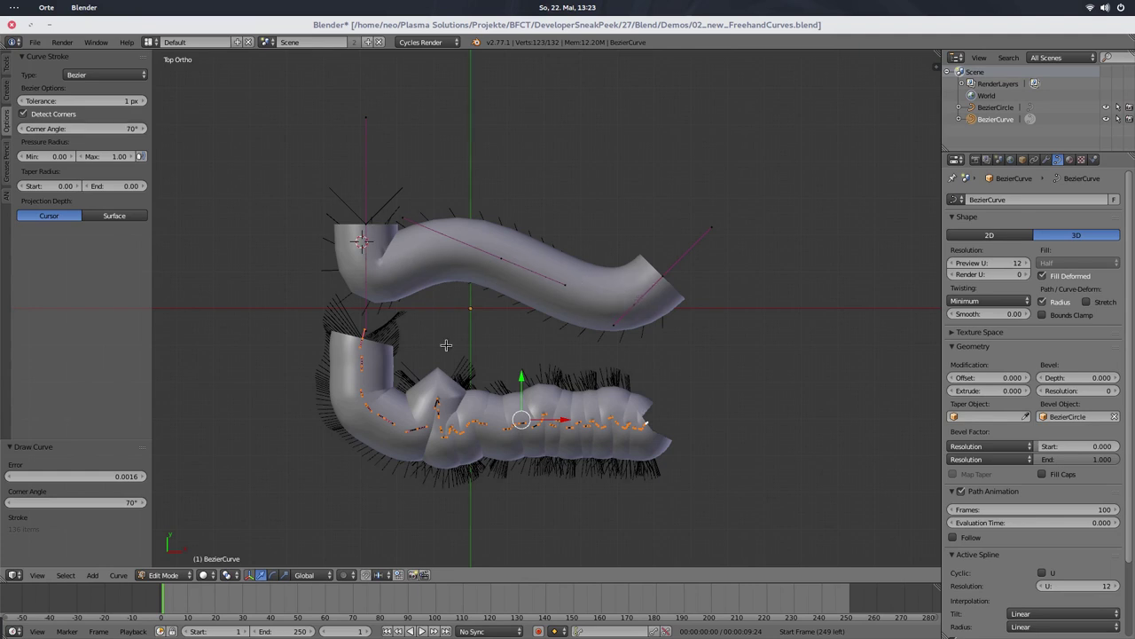
Step: Delete all curve vertices and keep the fitting tolerance at 1 px
key(x)
click(484, 338)
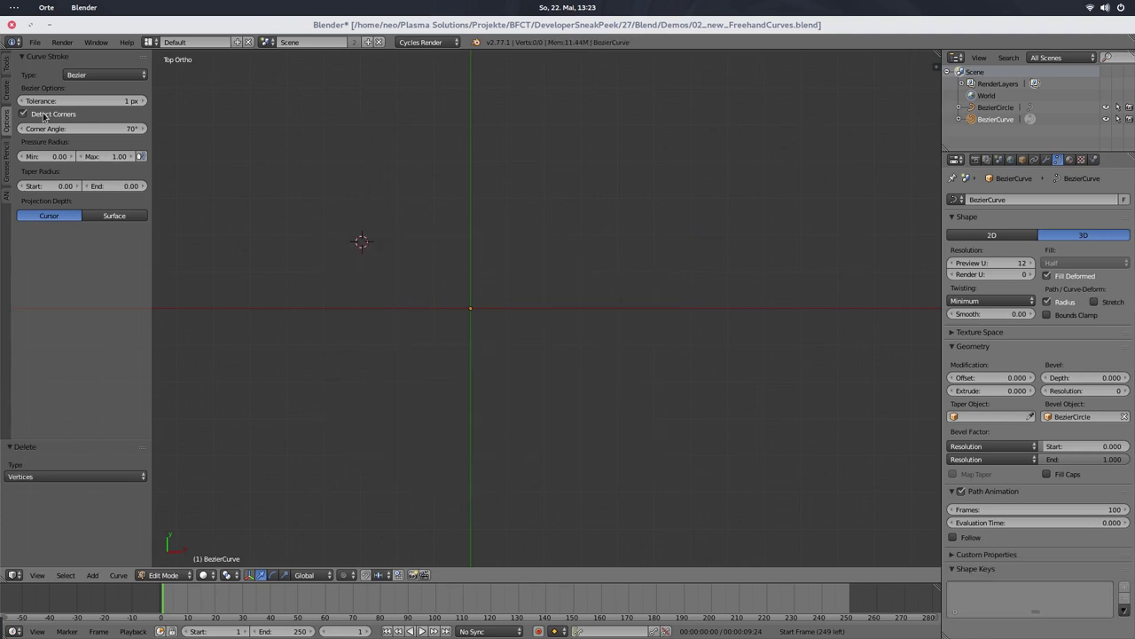
click(131, 103)
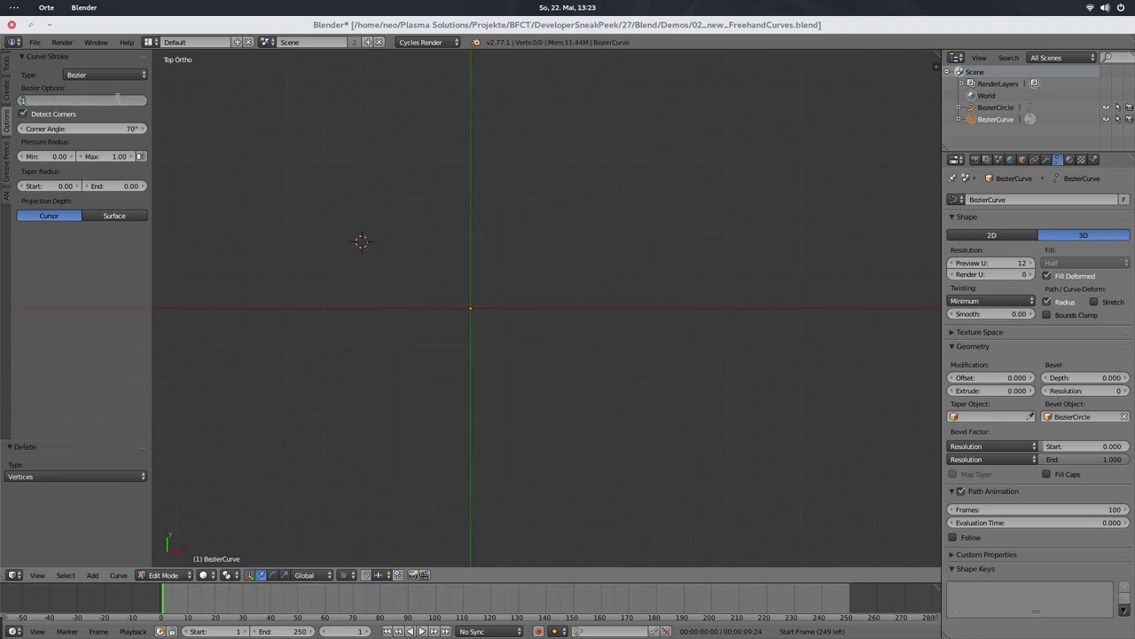
text(1)
key(Return)
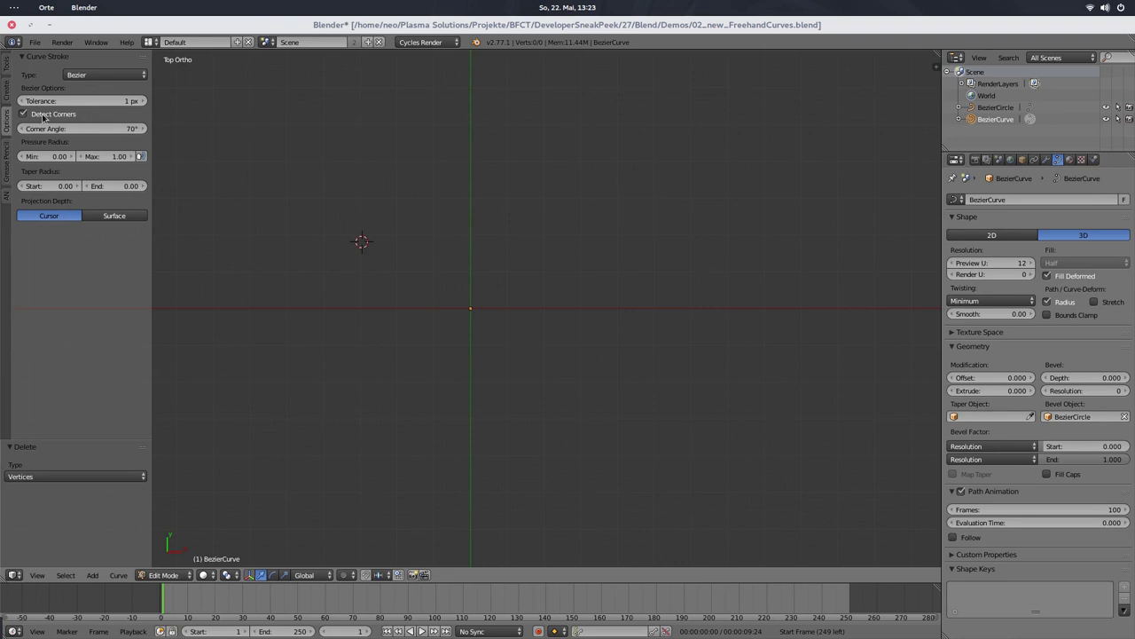
Step: With a 40° corner angle, draw an L-shaped curve and inspect its sharp corner
click(99, 128)
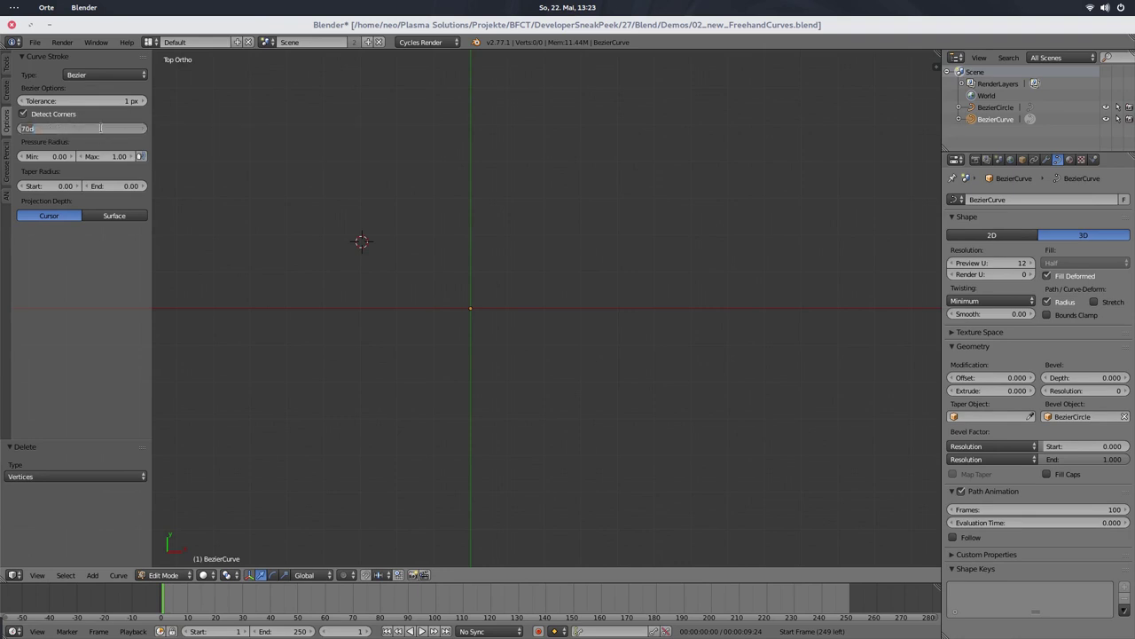
key(Return)
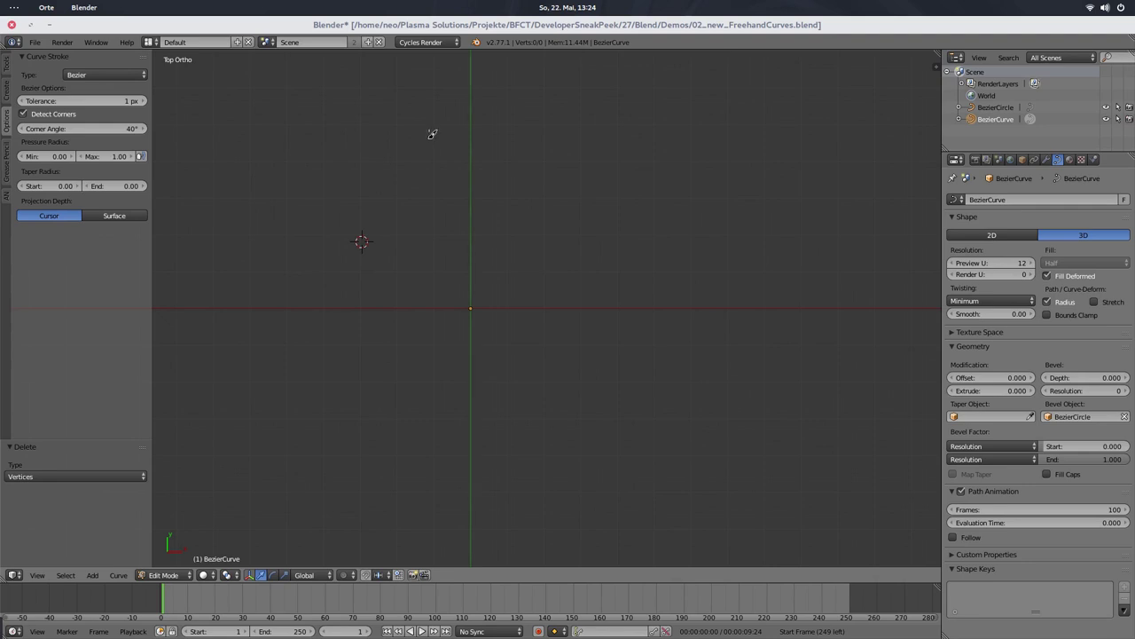
mouse_move(432, 134)
mouse_down()
mouse_move(434, 289)
mouse_move(683, 298)
mouse_up()
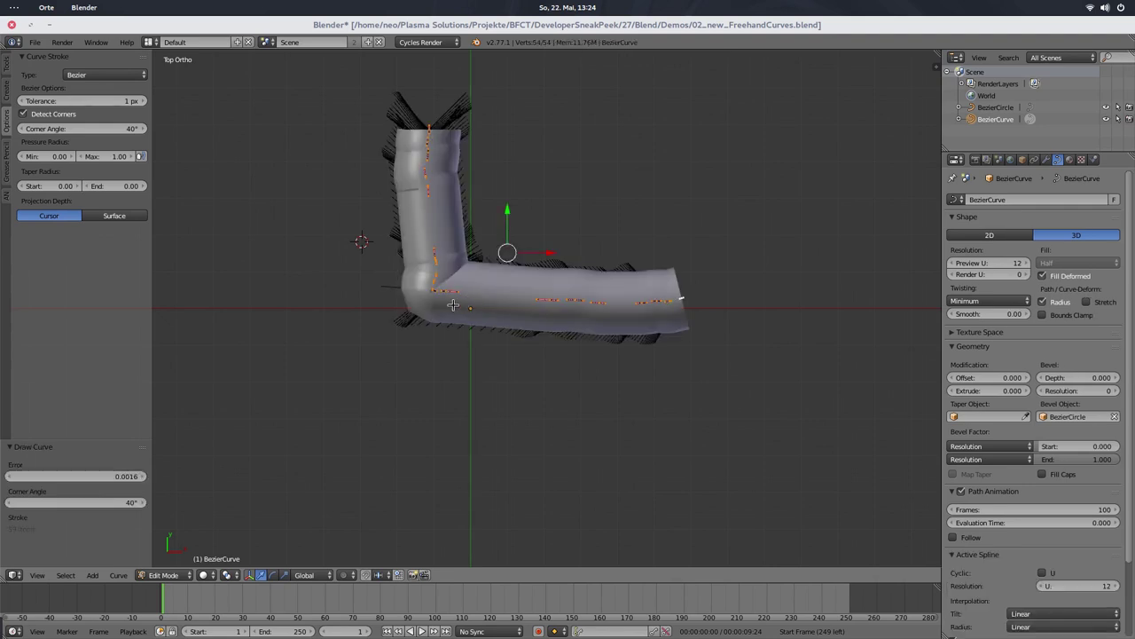
scroll(453, 304, up, 6)
middle_drag(341, 272, 553, 191)
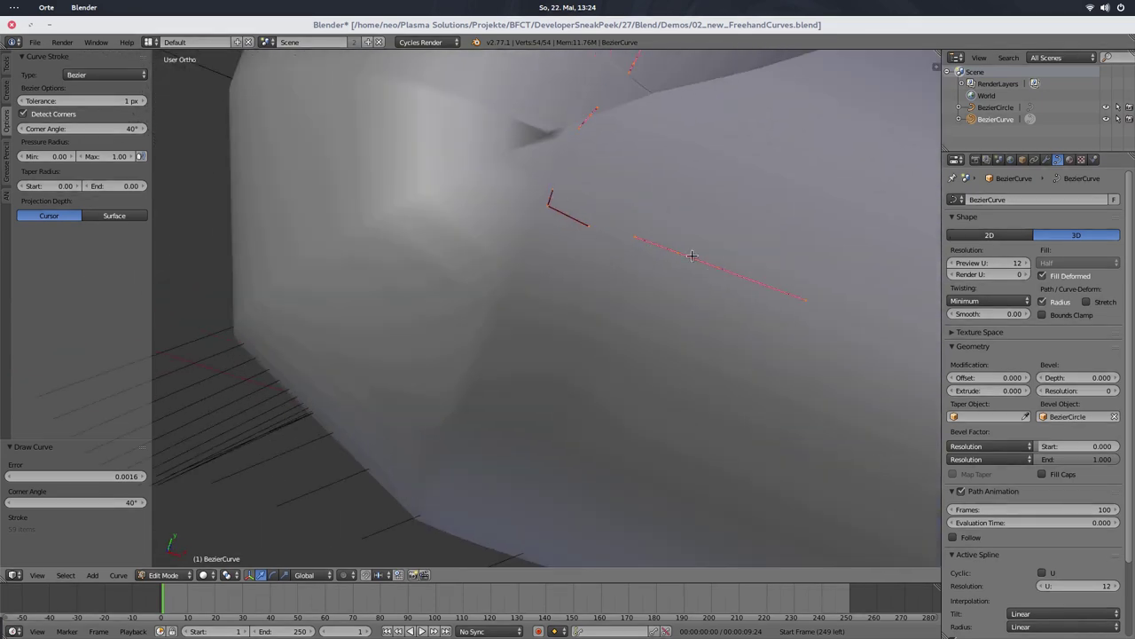
Step: Move a point near the tube's corner, then return to top view
right_click(552, 188)
key(g)
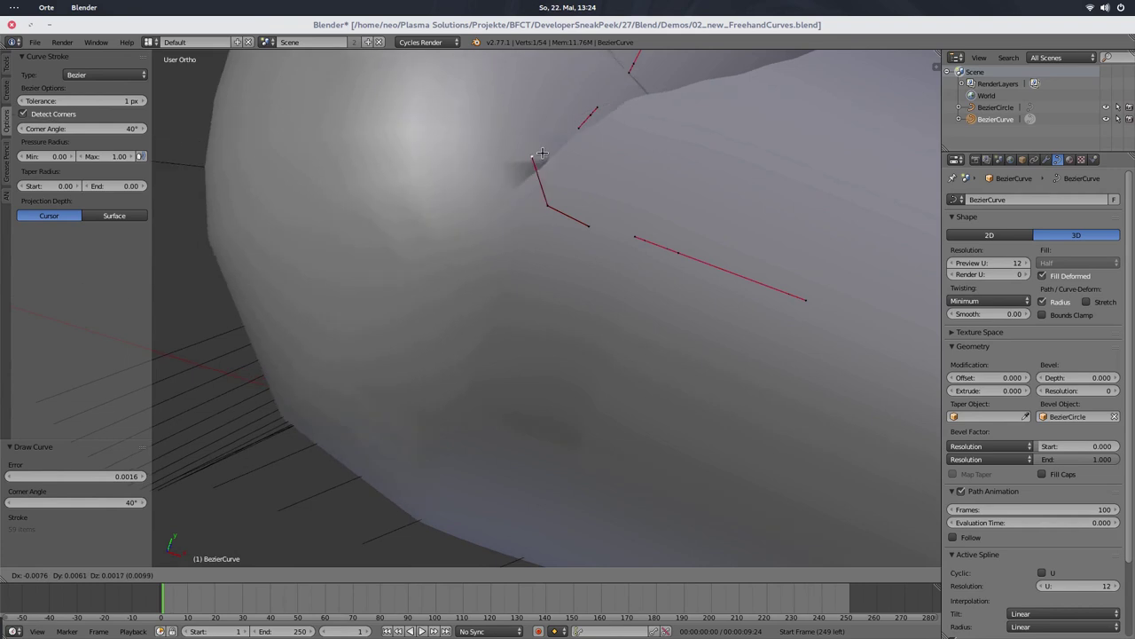
right_click(593, 236)
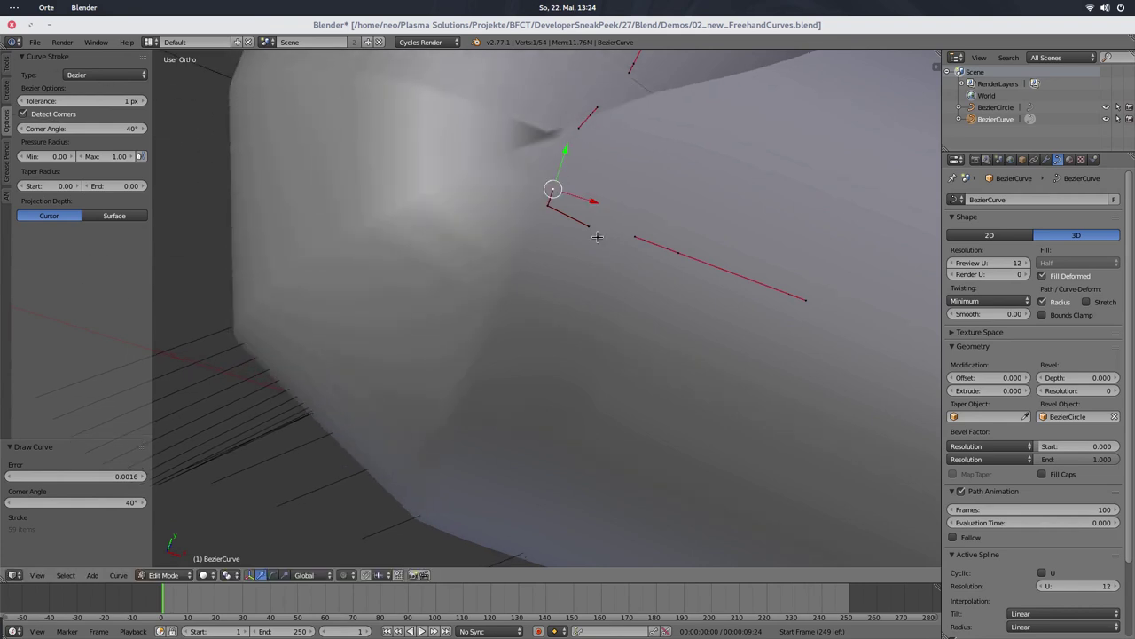
key(g)
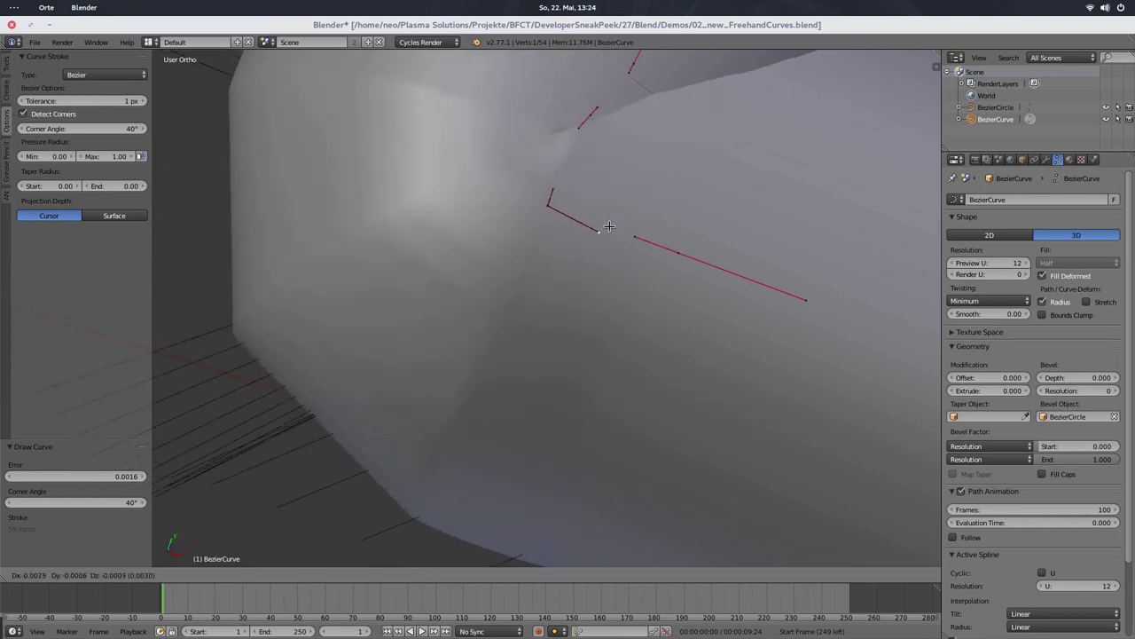
click(607, 232)
scroll(605, 233, down, 3)
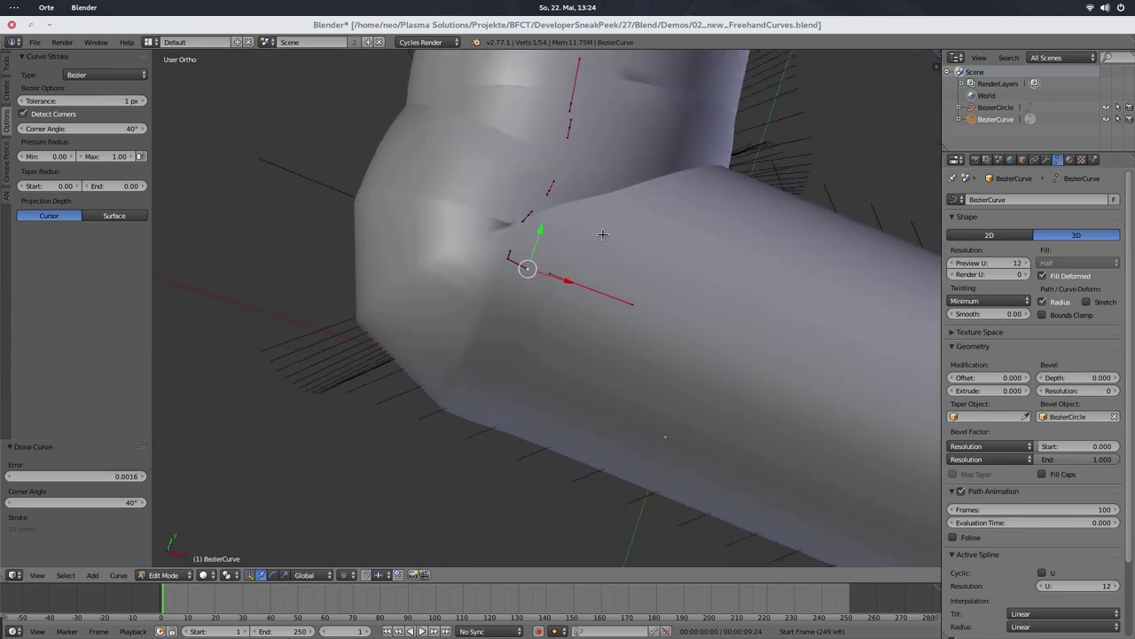
key(KP_7)
Step: Disable corner detection, draw a second L-shaped curve and adjust a point at its corner
click(76, 115)
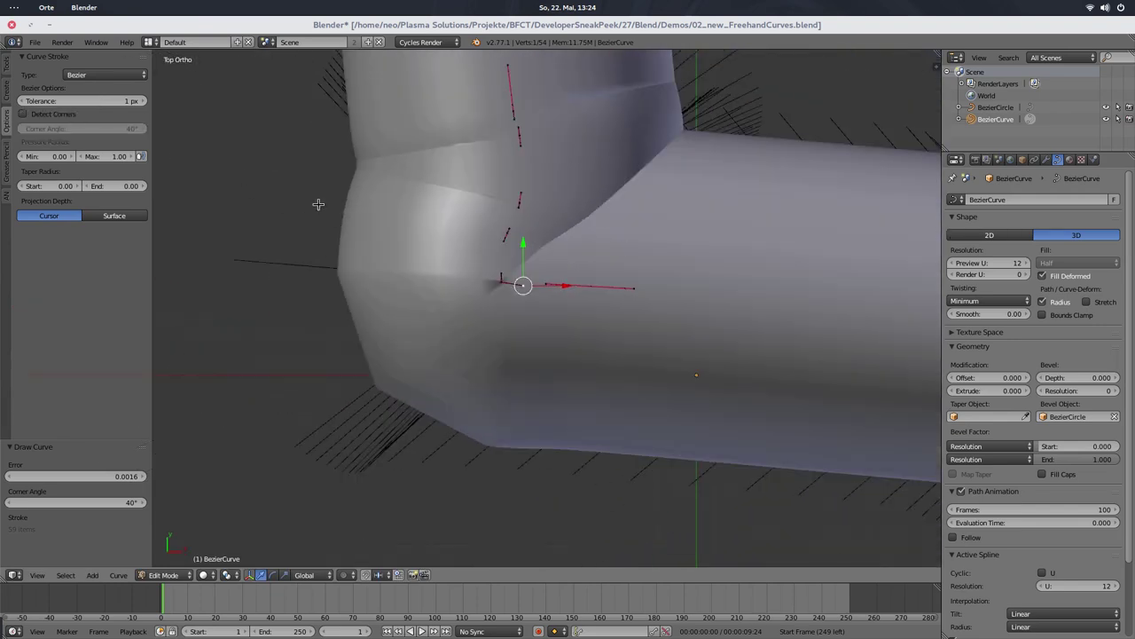
scroll(315, 205, down, 6)
mouse_move(306, 212)
mouse_down()
mouse_move(302, 310)
mouse_move(390, 312)
mouse_up()
scroll(281, 316, up, 2)
scroll(282, 317, up, 3)
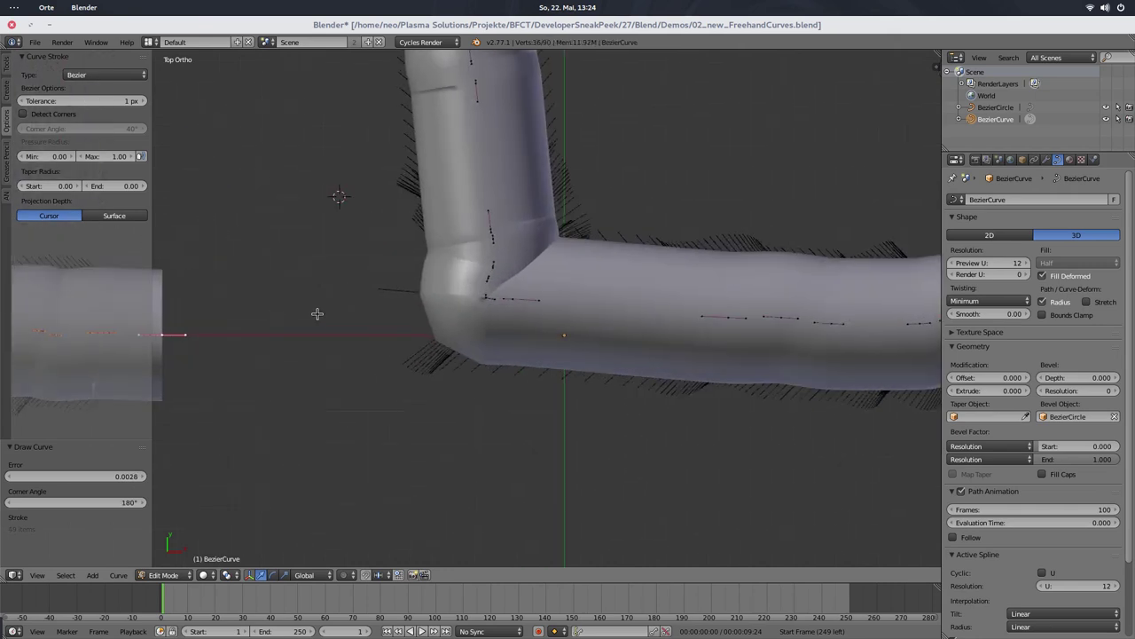
shift+middle_drag(317, 314, 834, 283)
scroll(476, 280, up, 3)
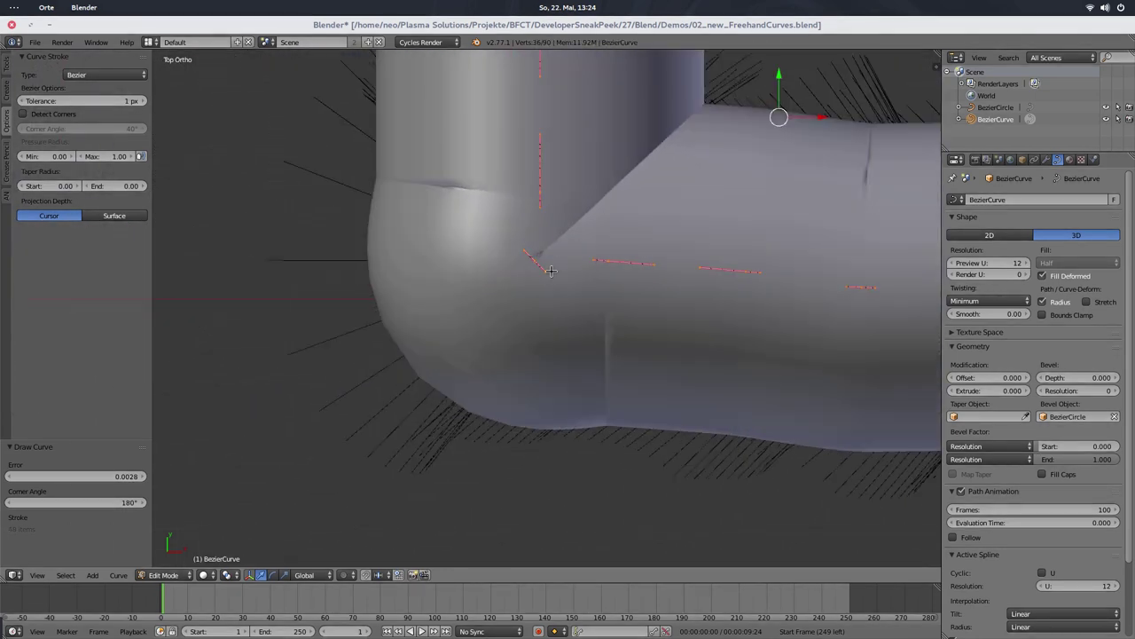
key(g)
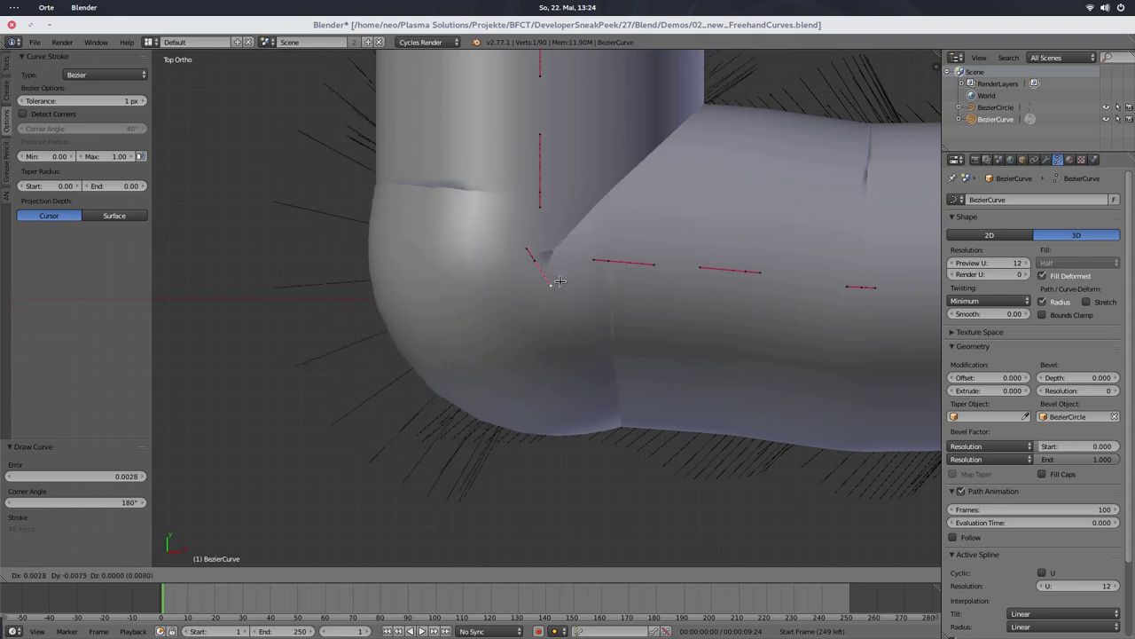
click(560, 282)
Step: Re-enable corner detection, then select all tube points and bring up the delete options
click(40, 115)
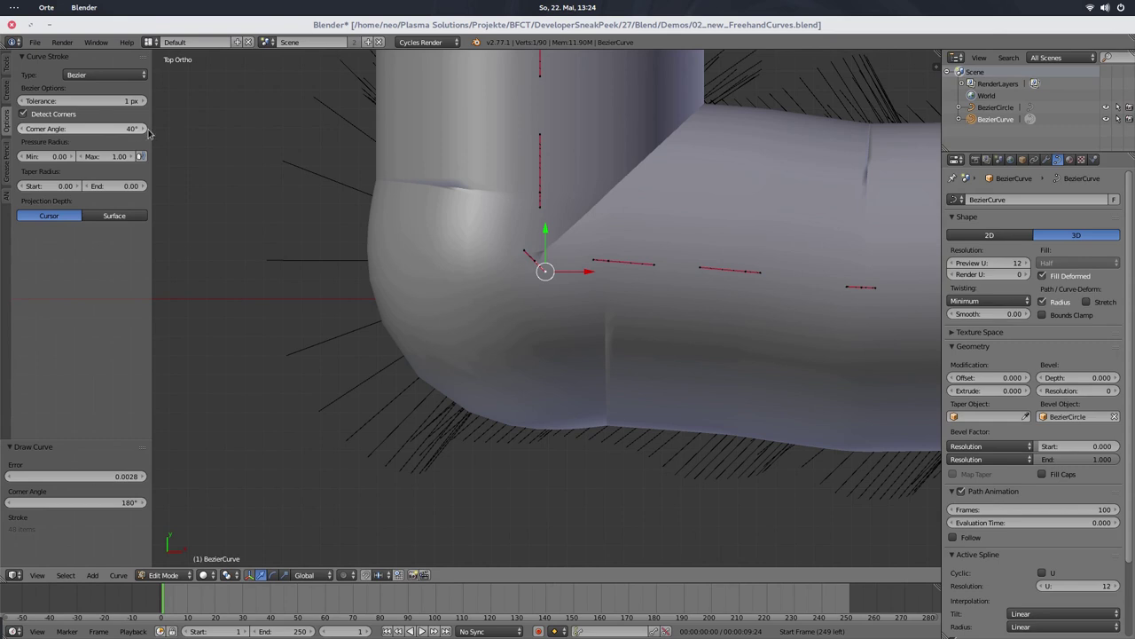
scroll(590, 276, down, 2)
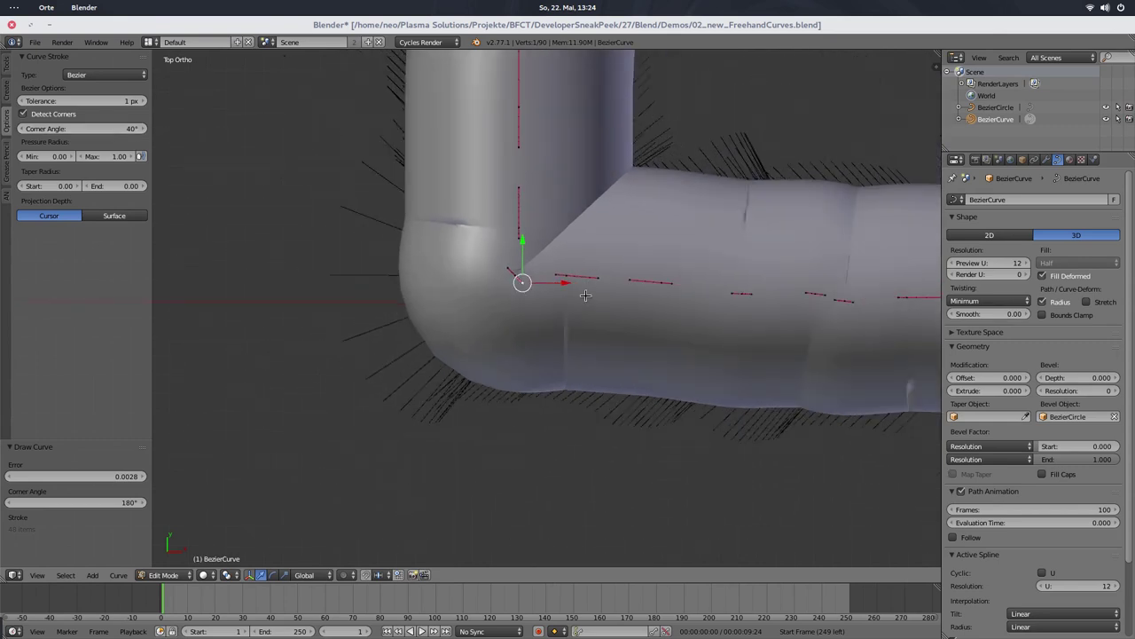
scroll(586, 295, down, 2)
scroll(564, 285, up, 3)
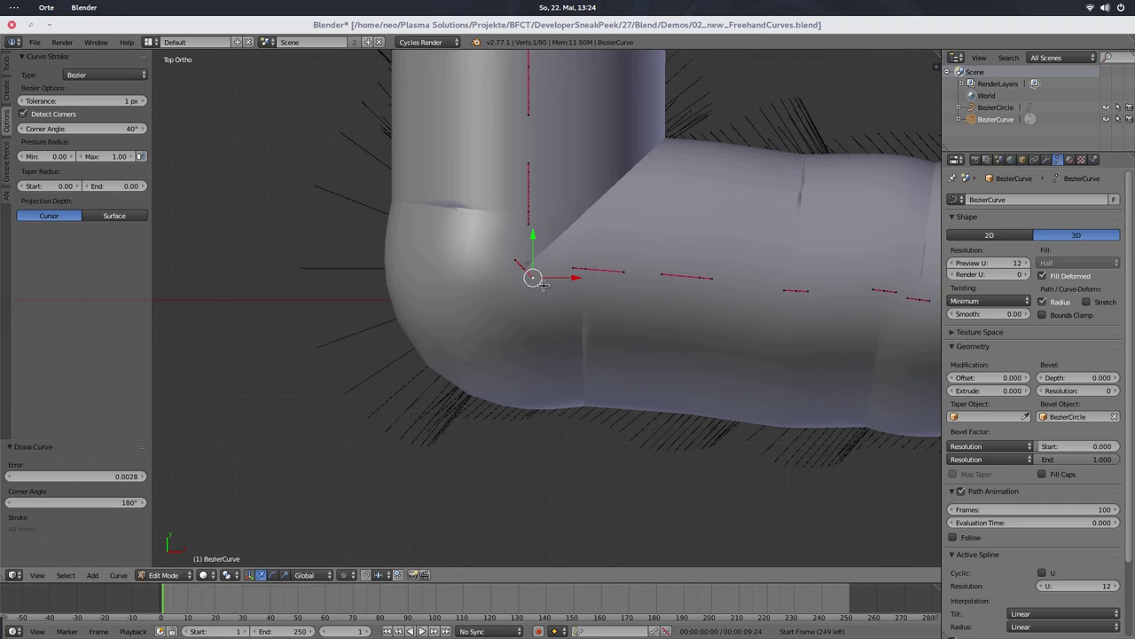
right_click(520, 267)
key(a)
key(x)
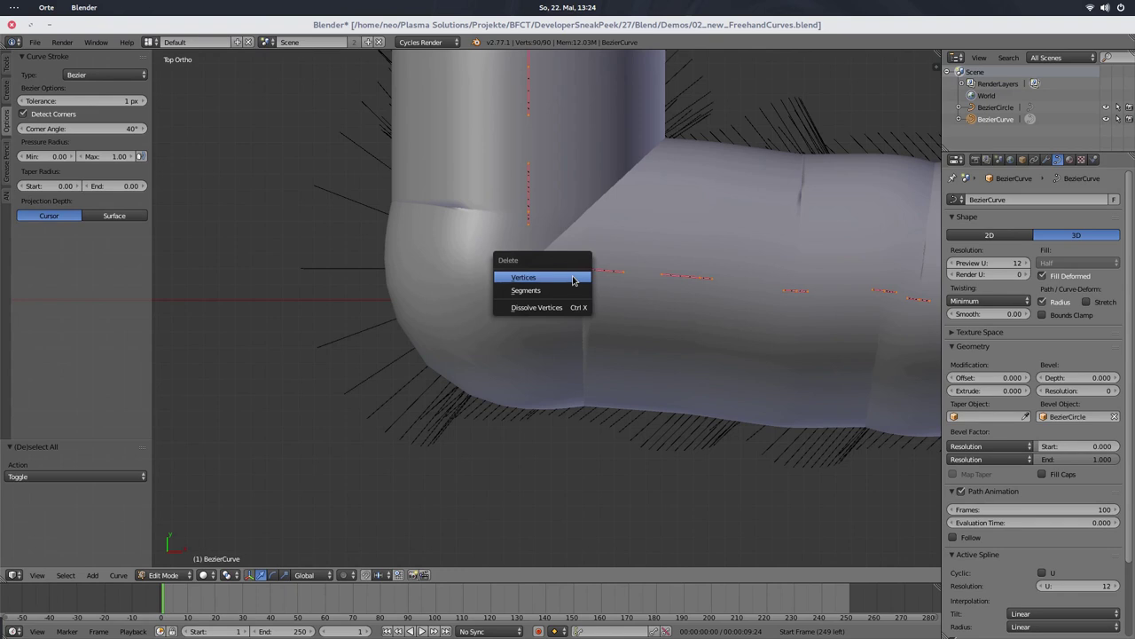
click(572, 275)
shift+middle_drag(578, 233, 563, 284)
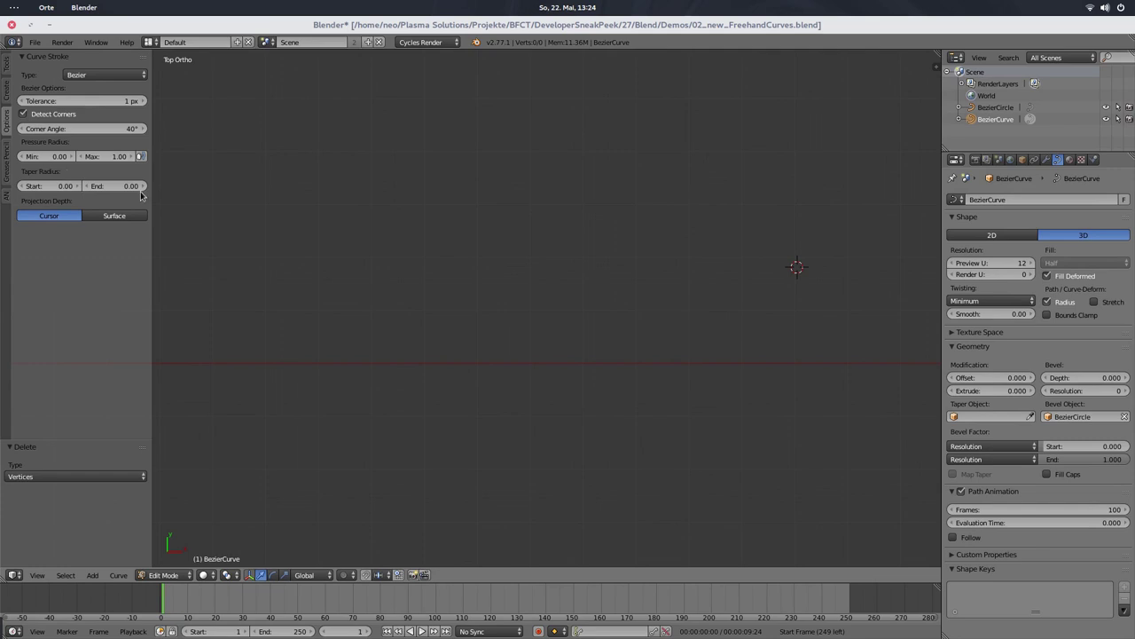
mouse_move(326, 147)
mouse_down()
mouse_move(395, 327)
mouse_move(457, 235)
mouse_move(485, 271)
mouse_move(541, 228)
mouse_move(609, 275)
mouse_move(784, 209)
mouse_up()
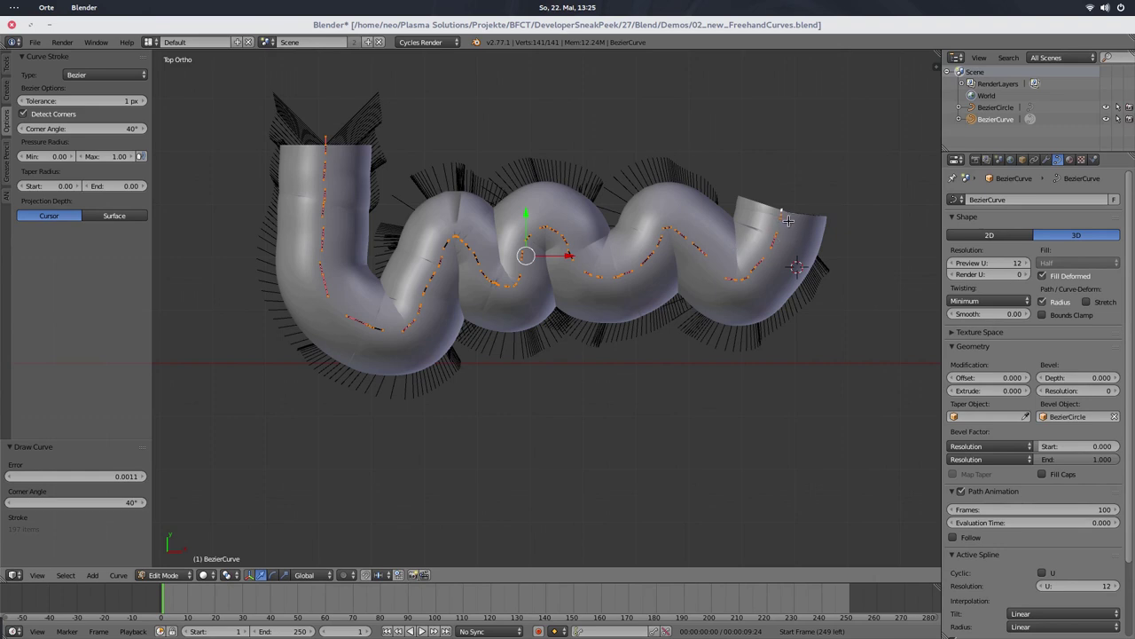
drag(782, 210, 769, 219)
key(a)
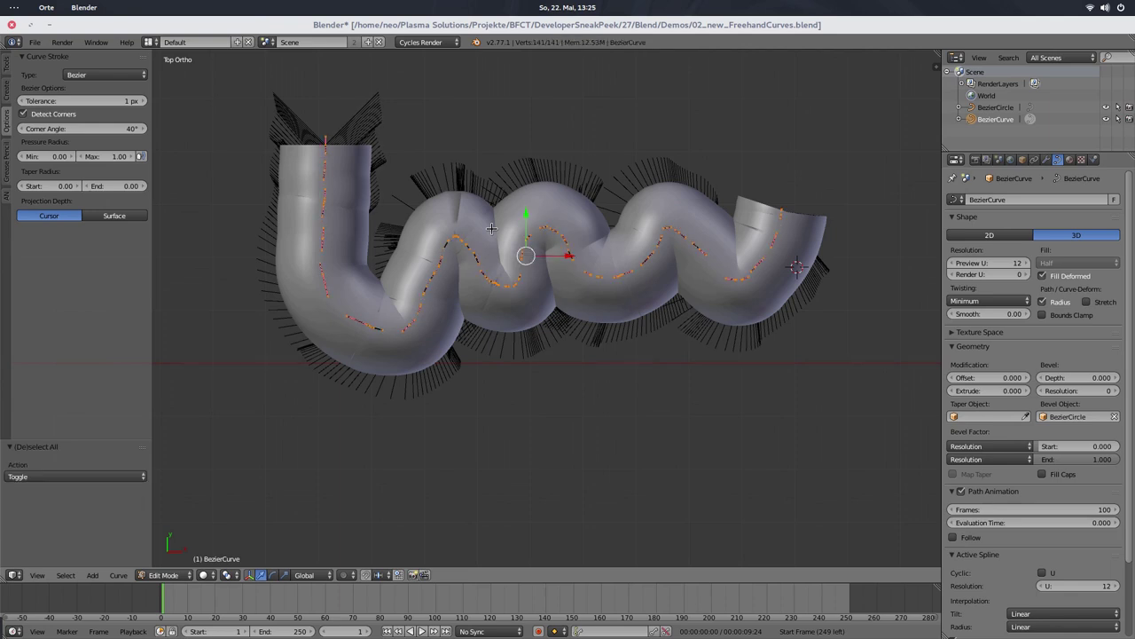
key(x)
click(491, 228)
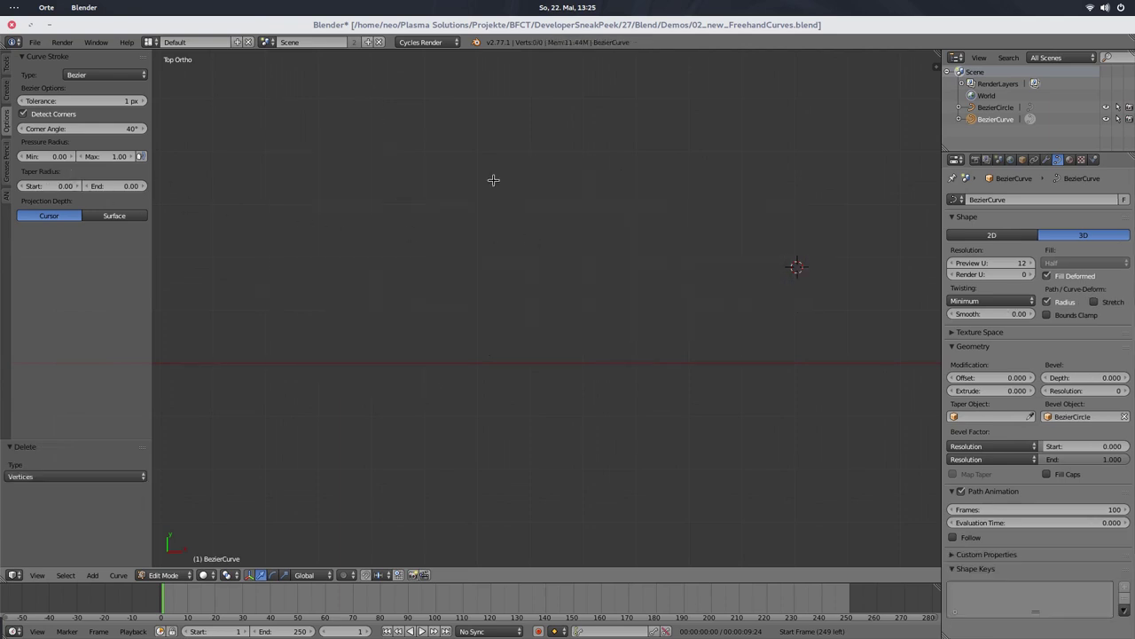
Step: Set taper start to 0.5 and tolerance to 8 px, then draw a crescent-shaped curve
click(49, 188)
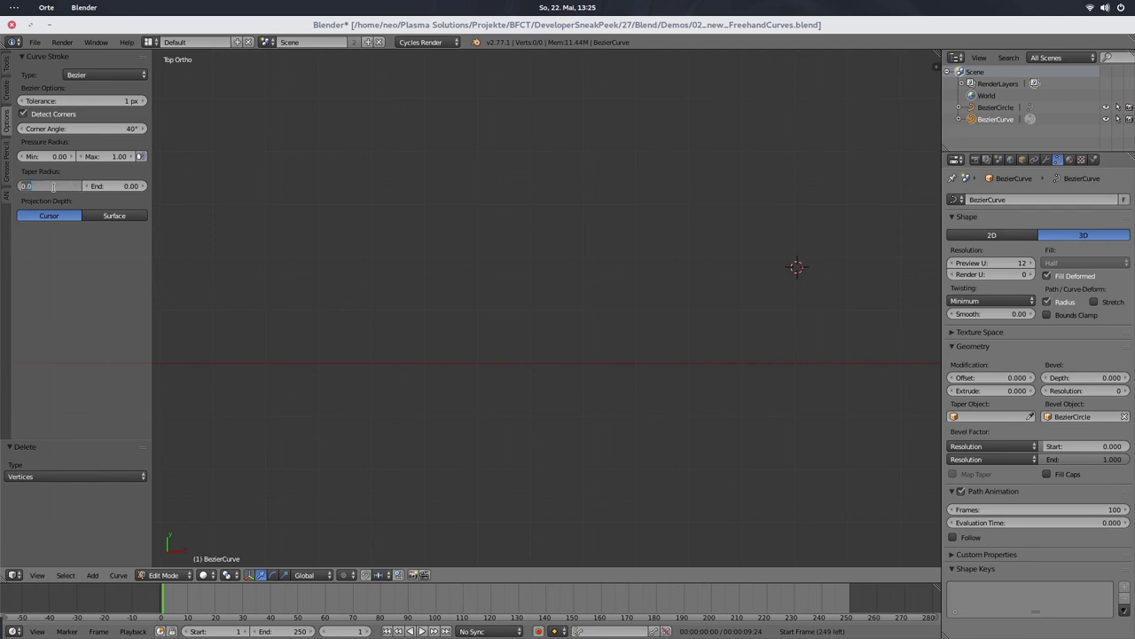
text(0.5)
key(Return)
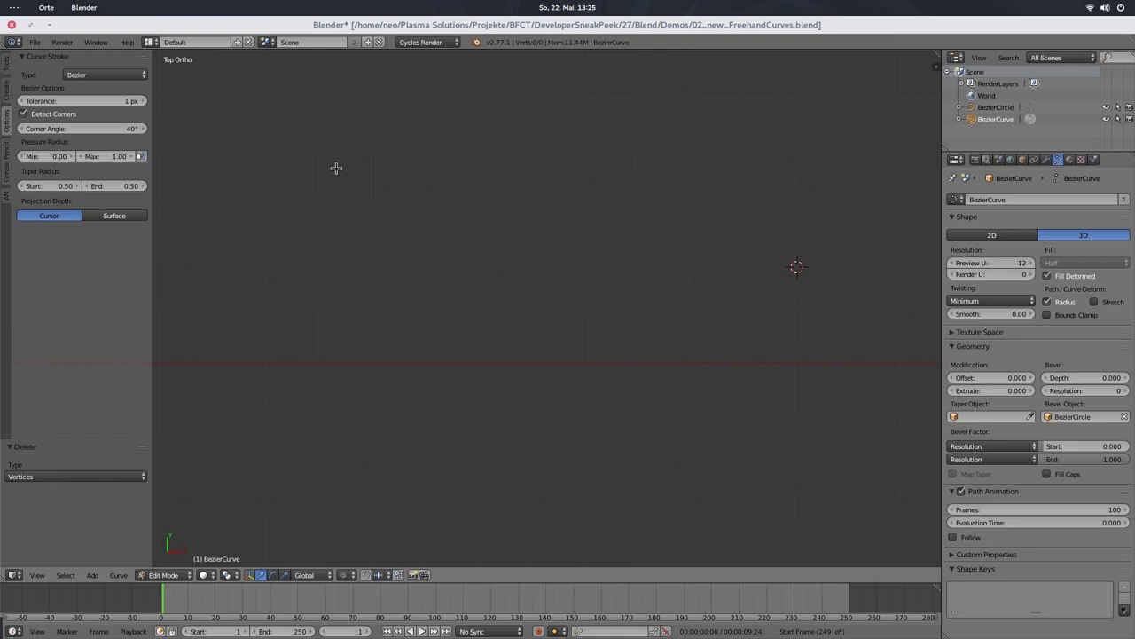
drag(85, 106, 116, 105)
mouse_move(321, 187)
shift+mouse_down()
mouse_move(323, 210)
mouse_move(520, 374)
mouse_move(628, 169)
shift+mouse_up()
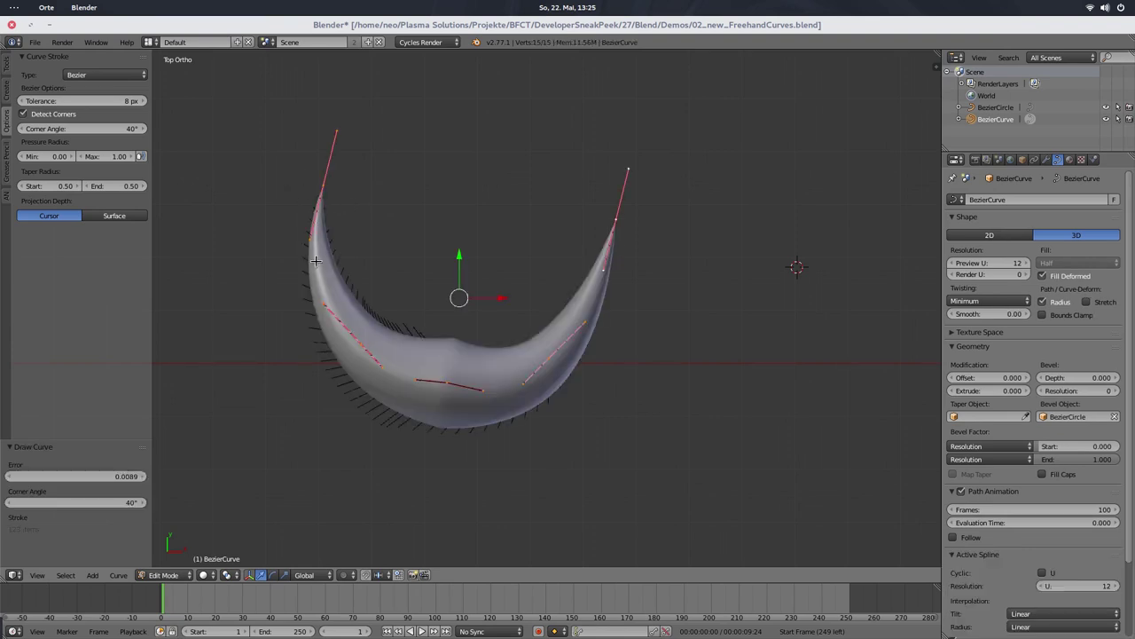
Step: Set the taper radius end to 1.00, then lower it to 0.00
click(105, 189)
text(1.)
key(Return)
drag(83, 185, 52, 188)
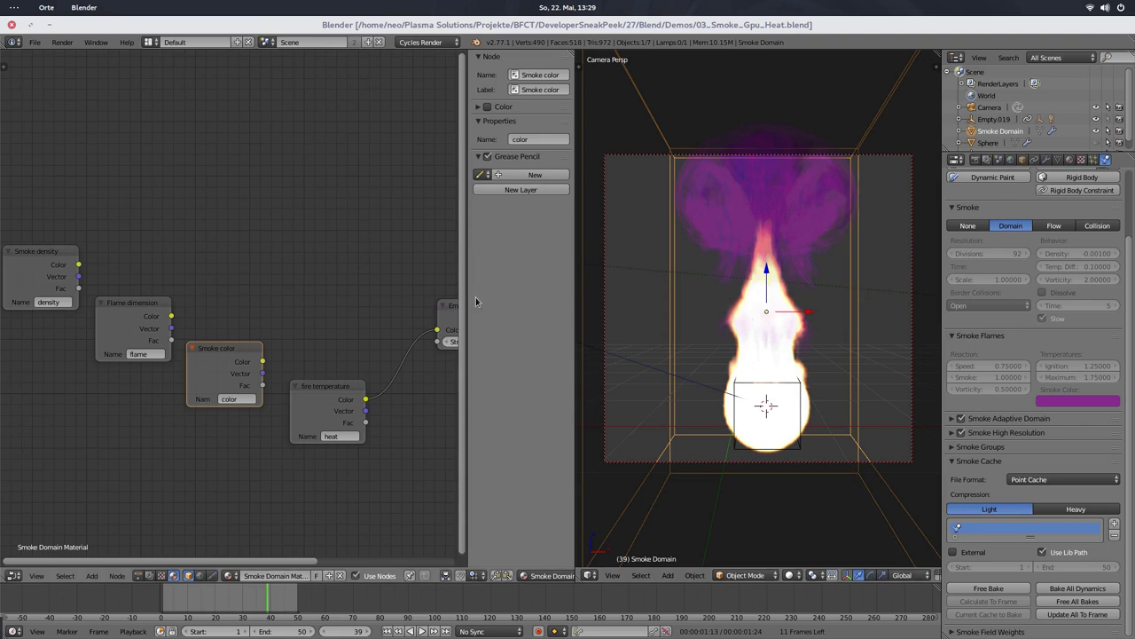
Step: Pan the node graph, place Emission beside the attribute nodes, and link Smoke density Fac to Color
middle_drag(263, 253, 303, 259)
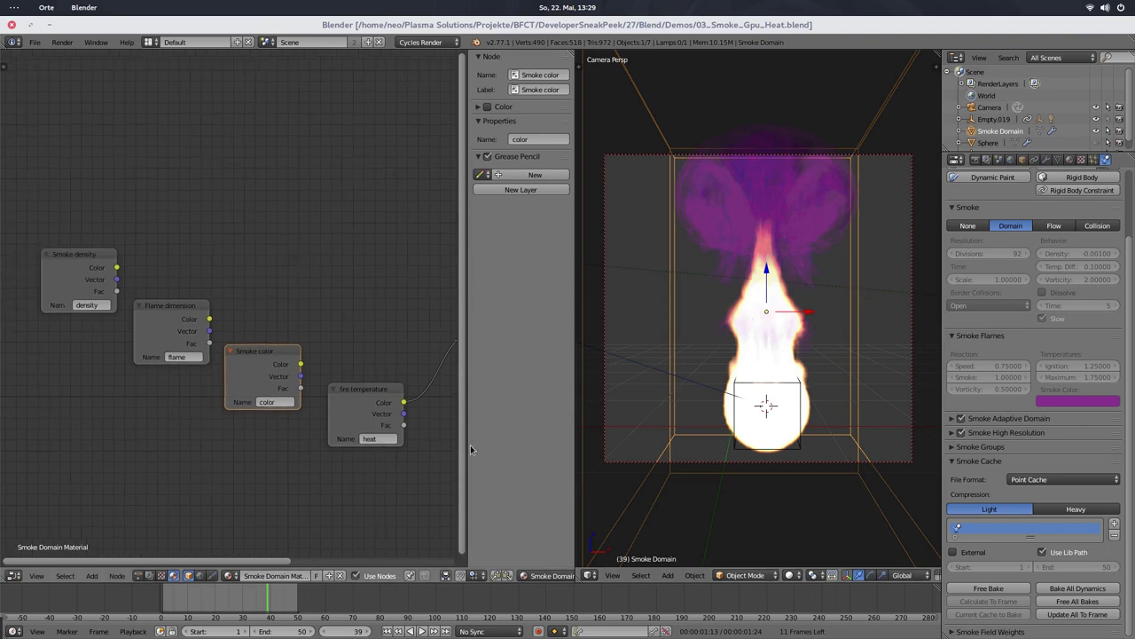
middle_drag(386, 405, 379, 373)
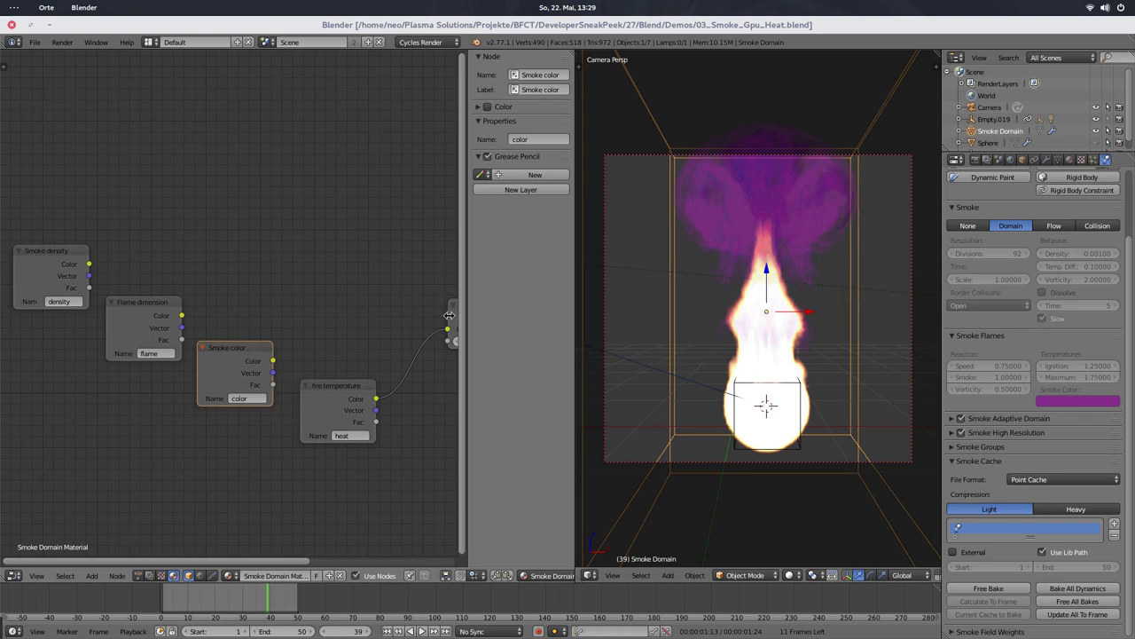
drag(449, 314, 355, 283)
drag(89, 288, 354, 296)
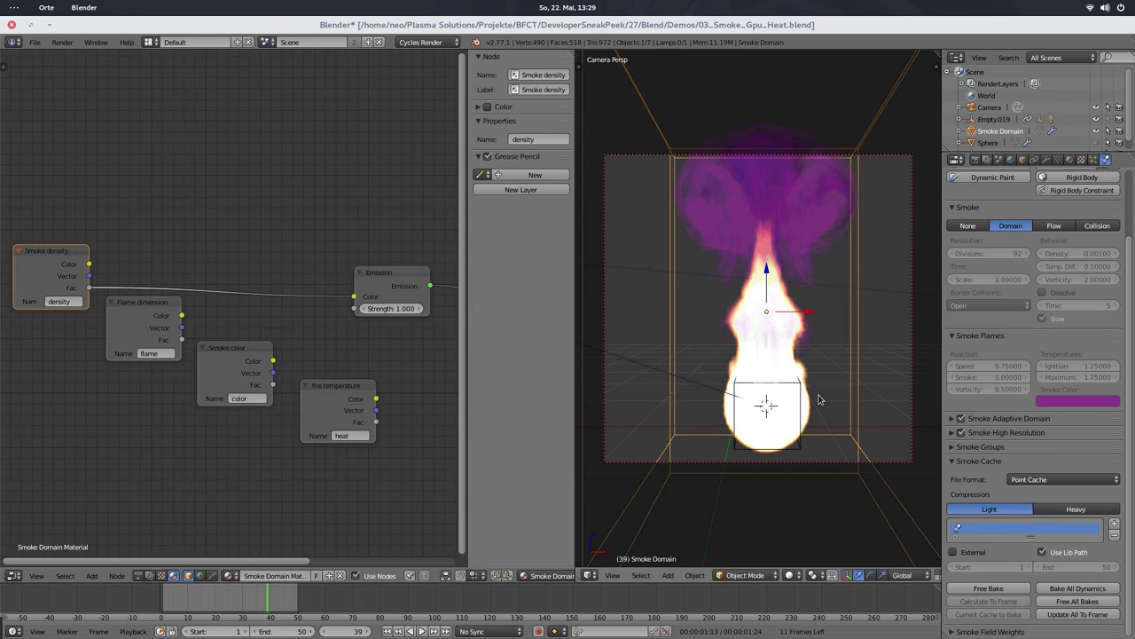
Step: Compare the Cycles rendered preview of the density-driven emission with the solid smoke display
key(shift+z)
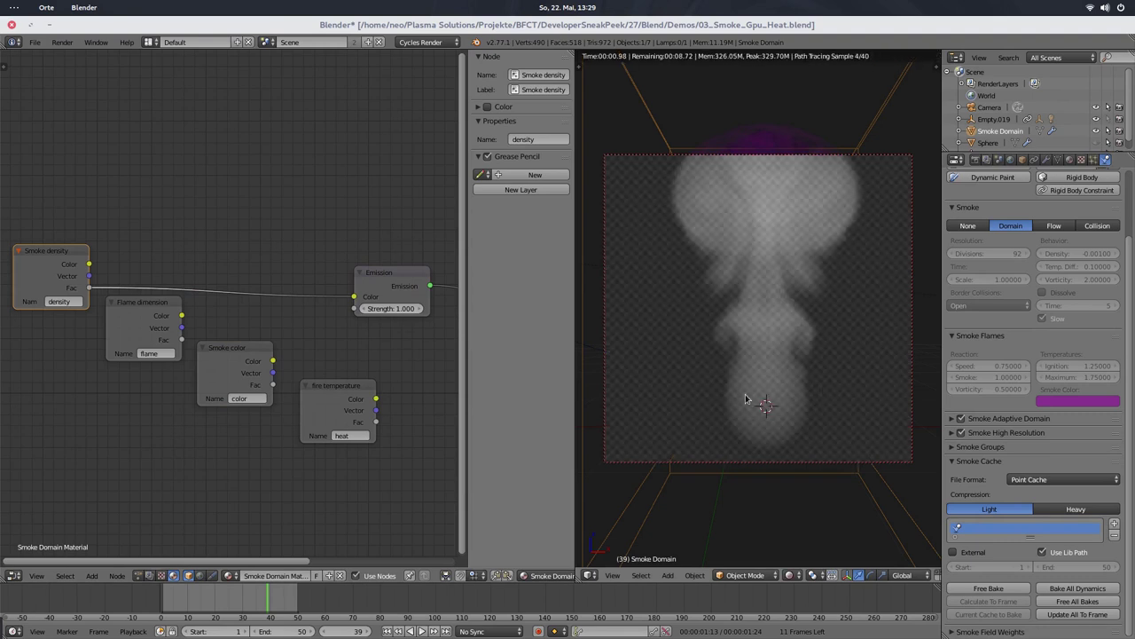
drag(60, 253, 98, 208)
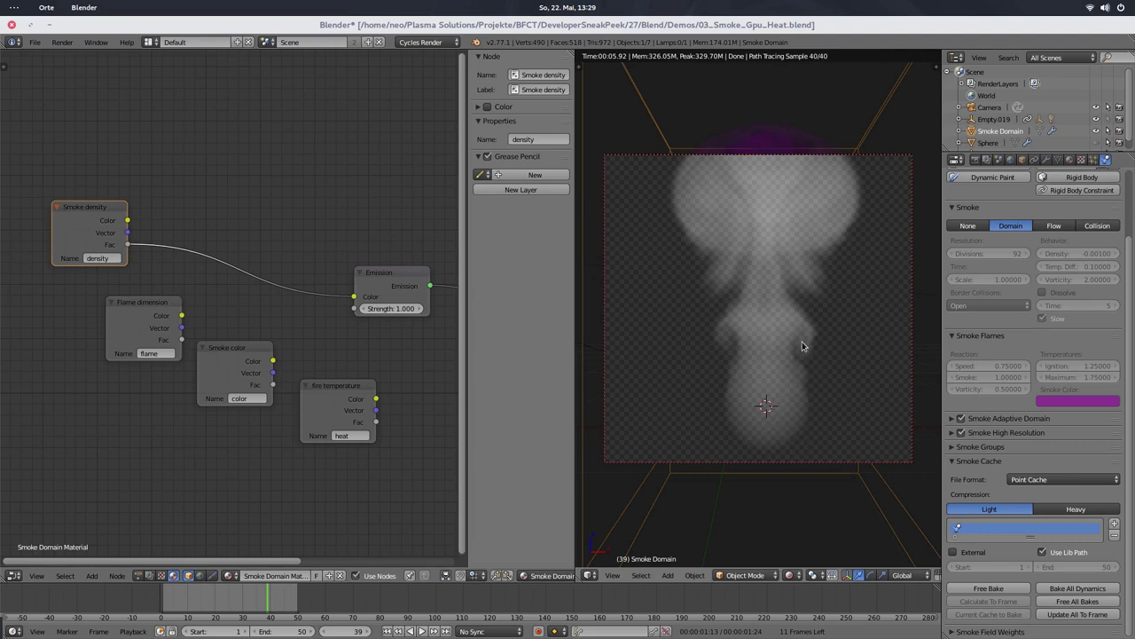
key(shift+z)
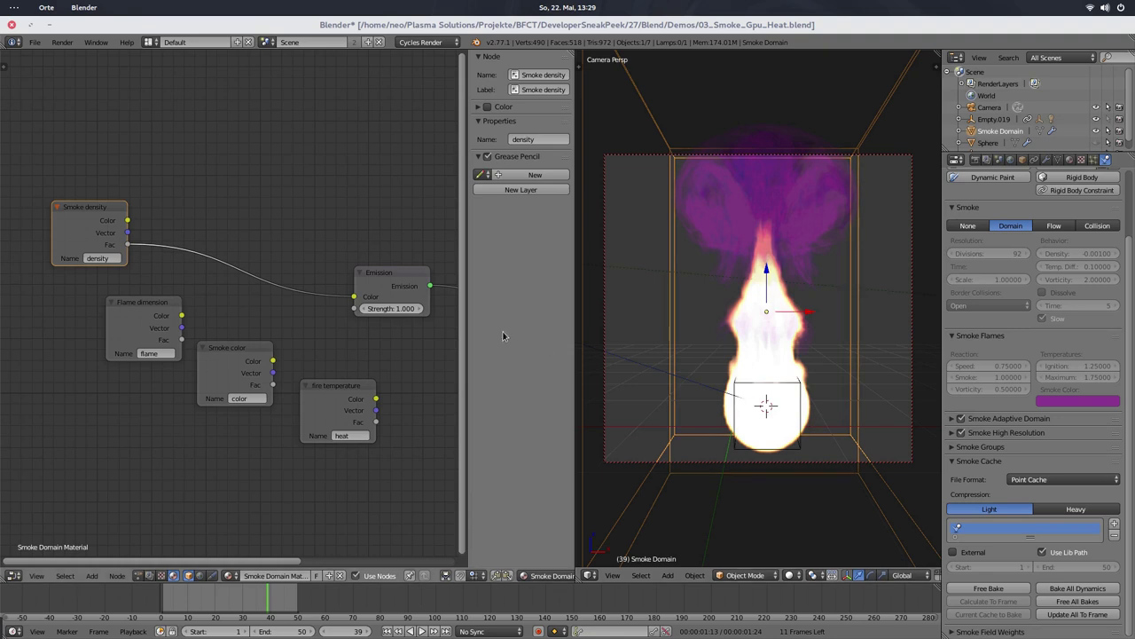
key(shift+z)
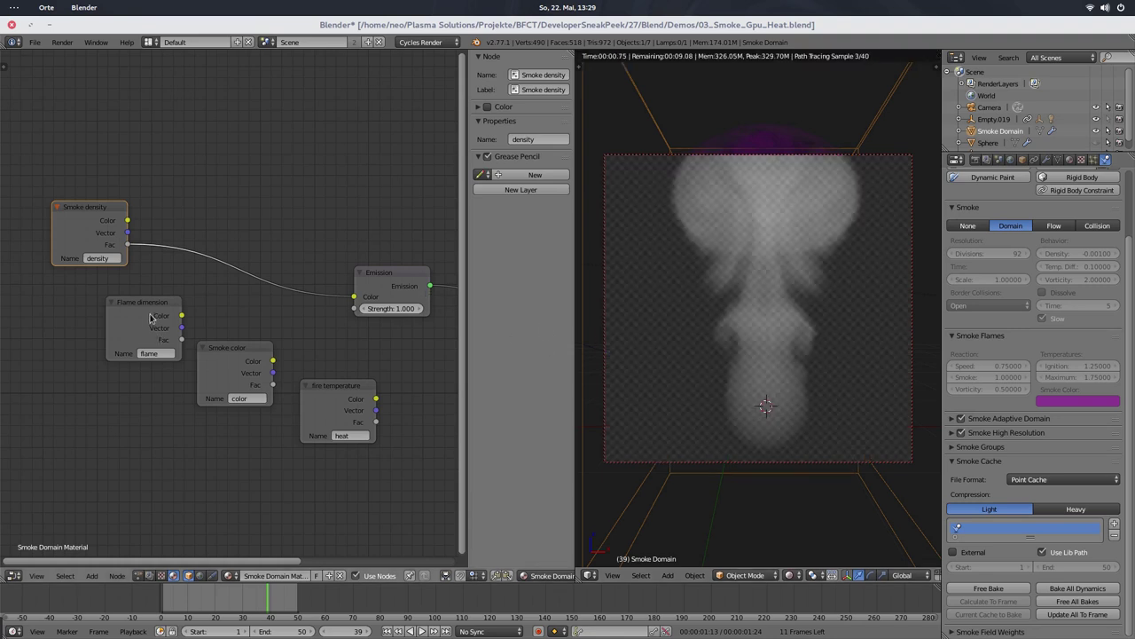
Step: Link Flame dimension's Fac into Emission Color and compare rendered and flame displays
click(138, 294)
drag(138, 294, 131, 268)
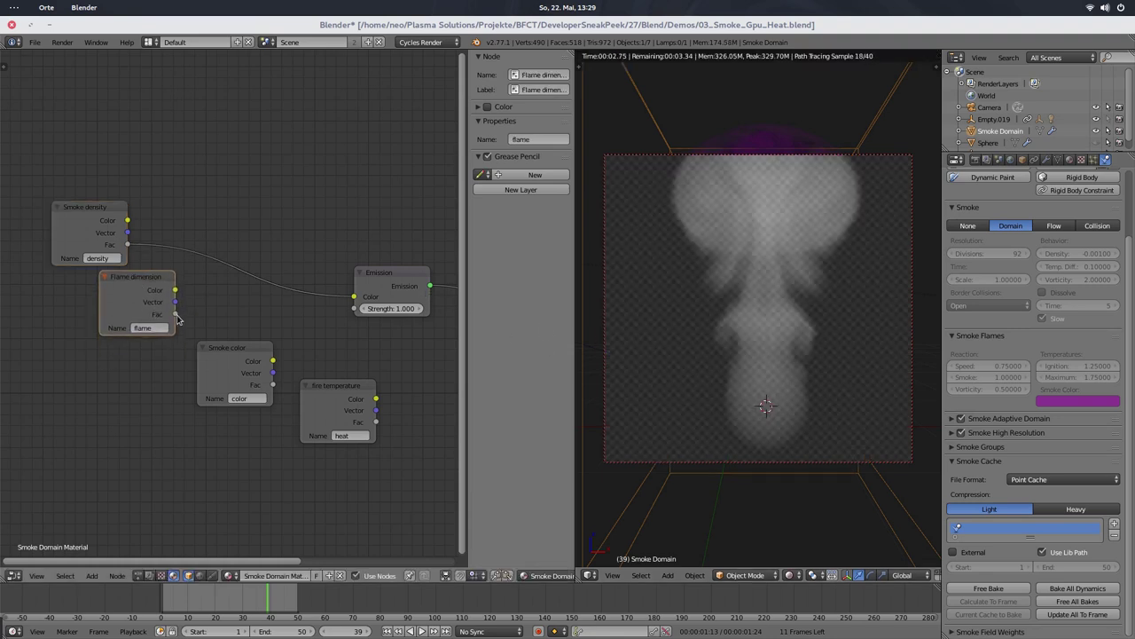
drag(175, 314, 356, 297)
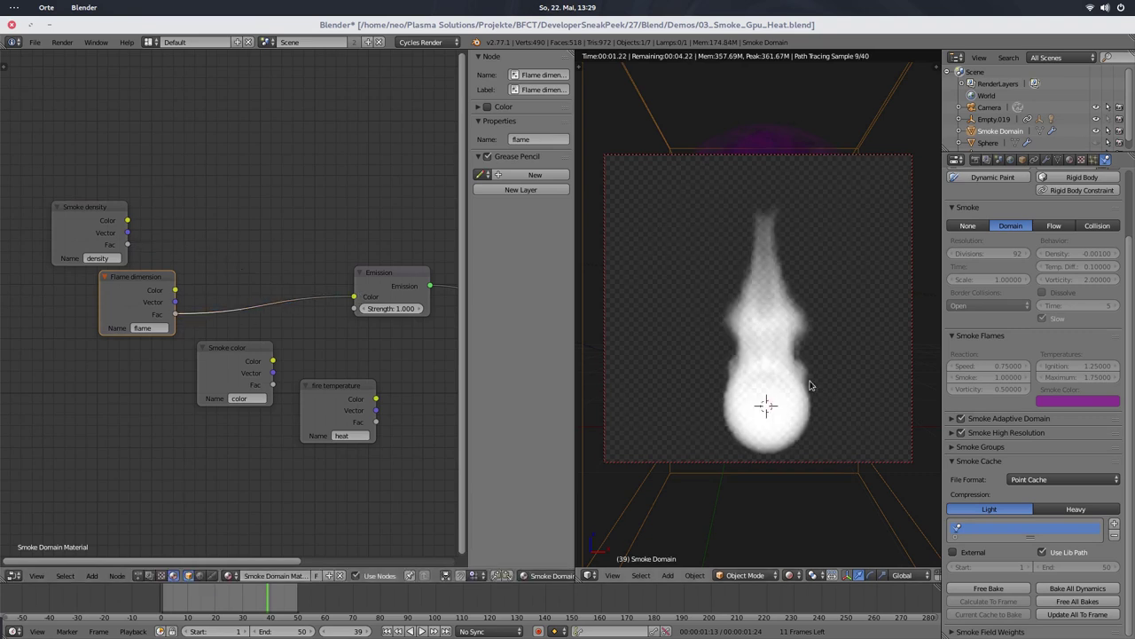
key(shift+z)
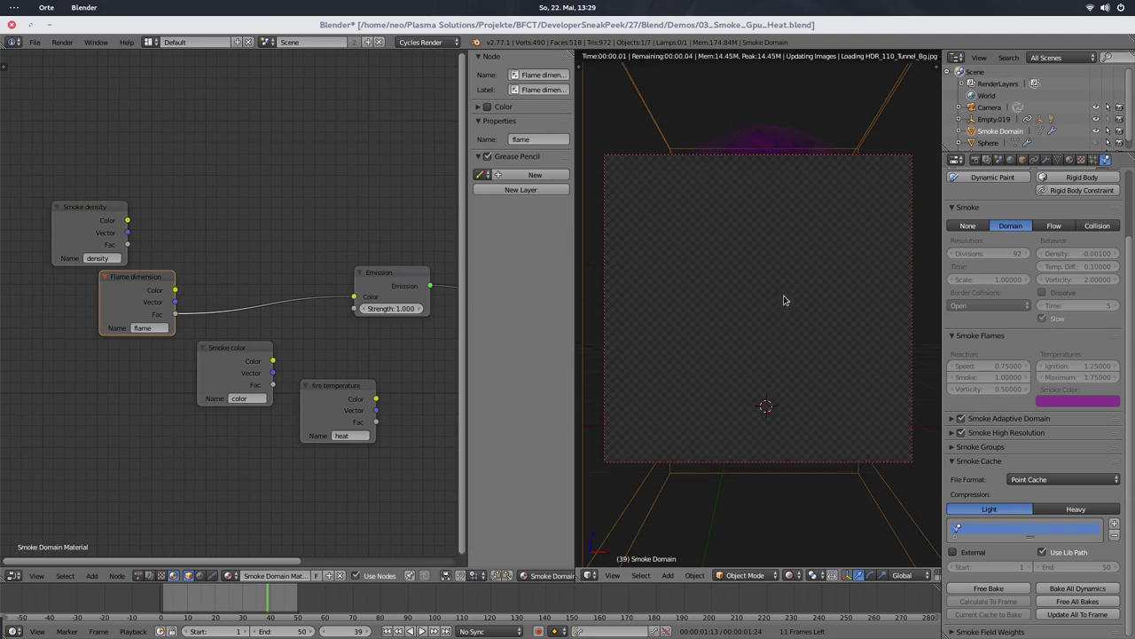
key(shift+z)
Step: Feed Smoke color's Fac, then its Color output, into Emission Color and re-check the render
drag(249, 349, 217, 356)
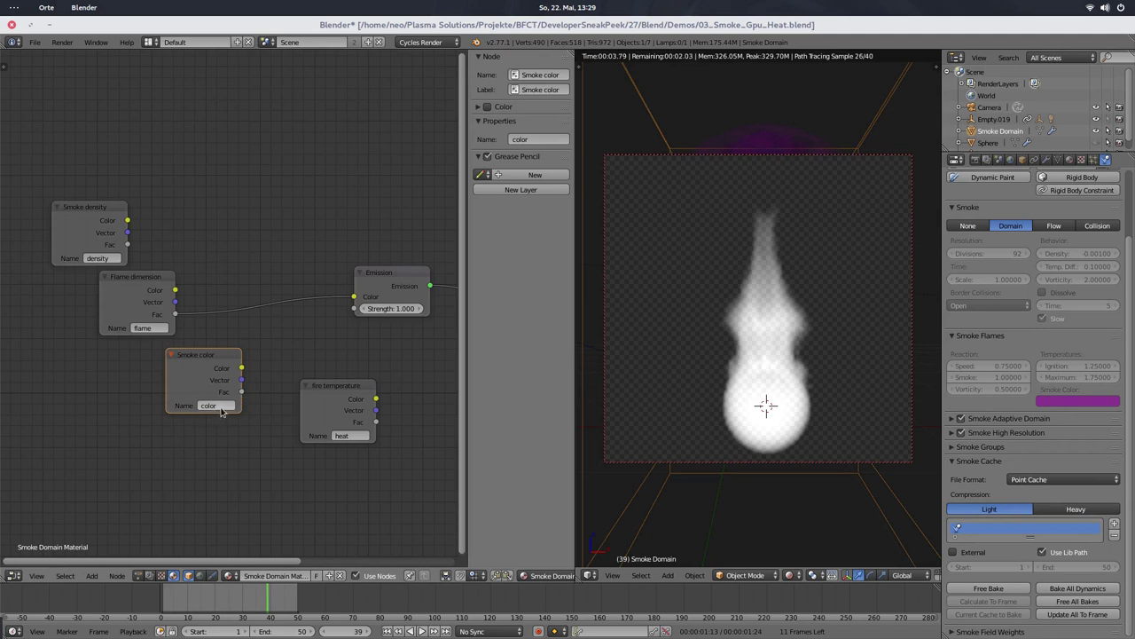
drag(242, 392, 354, 297)
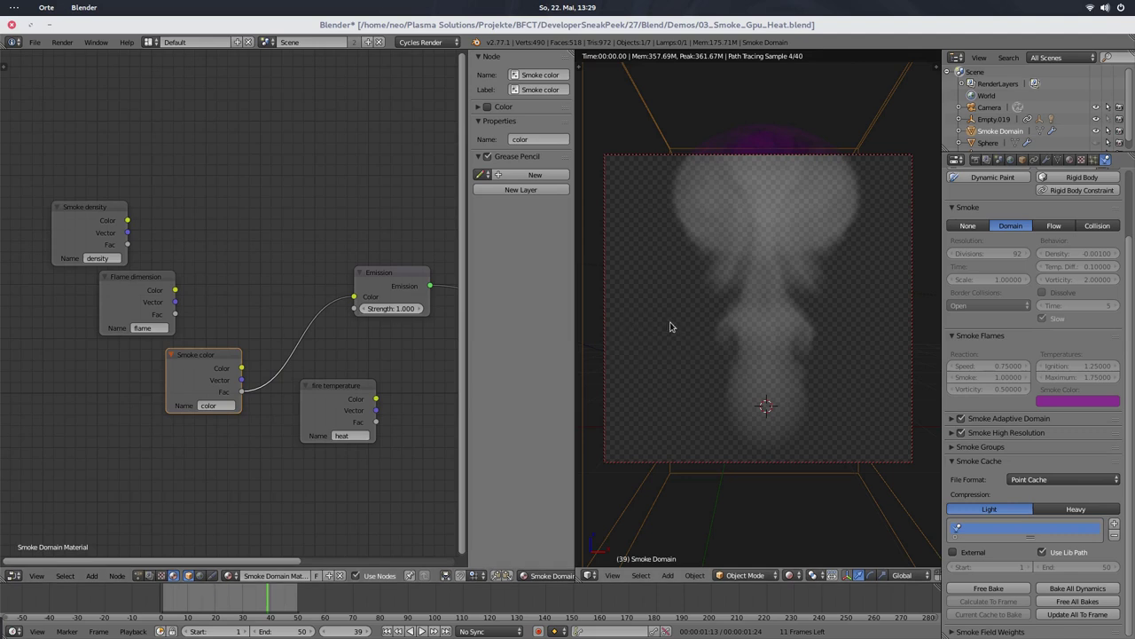
drag(243, 368, 354, 296)
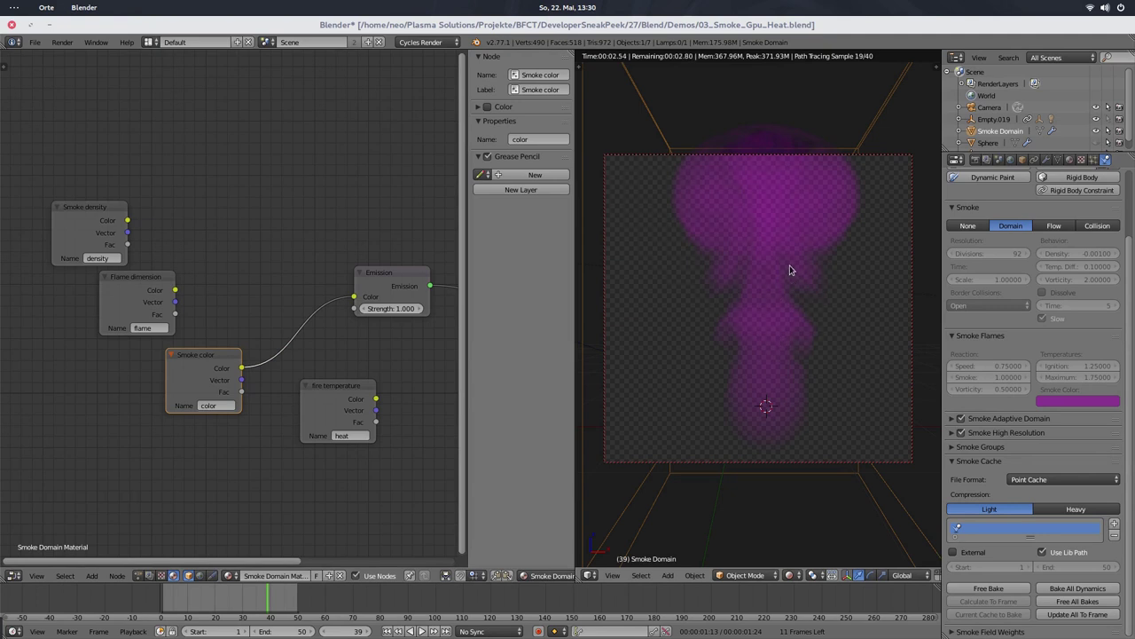
key(shift+z)
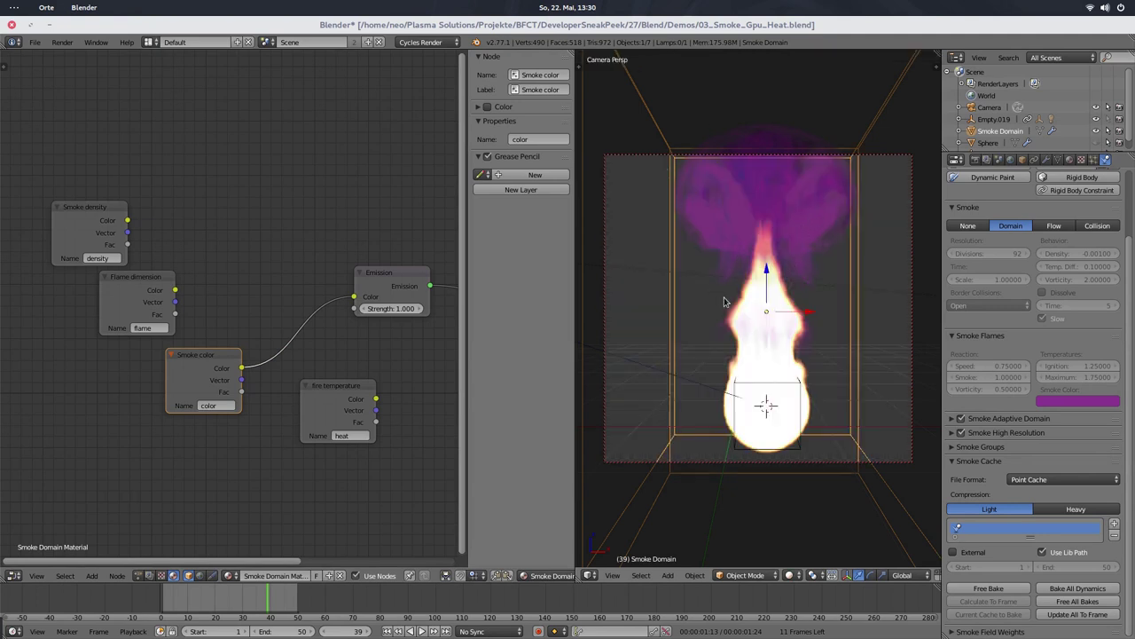
key(shift+z)
Step: Link the fire temperature node's Fac into Emission Color, giving a white heat glow
drag(330, 410, 222, 268)
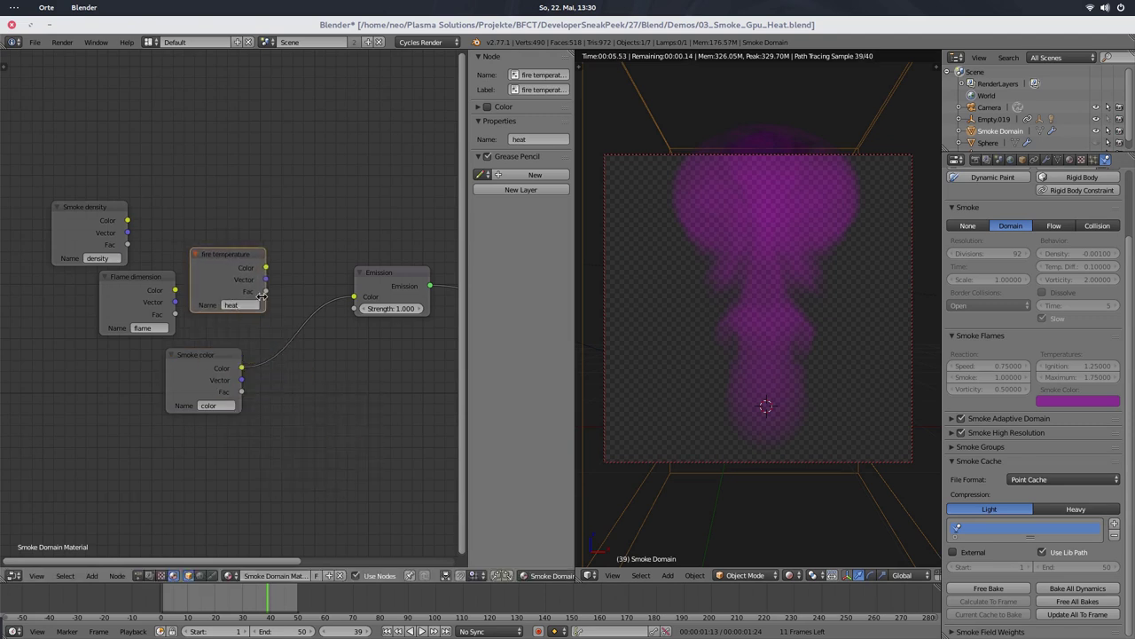
drag(265, 292, 354, 297)
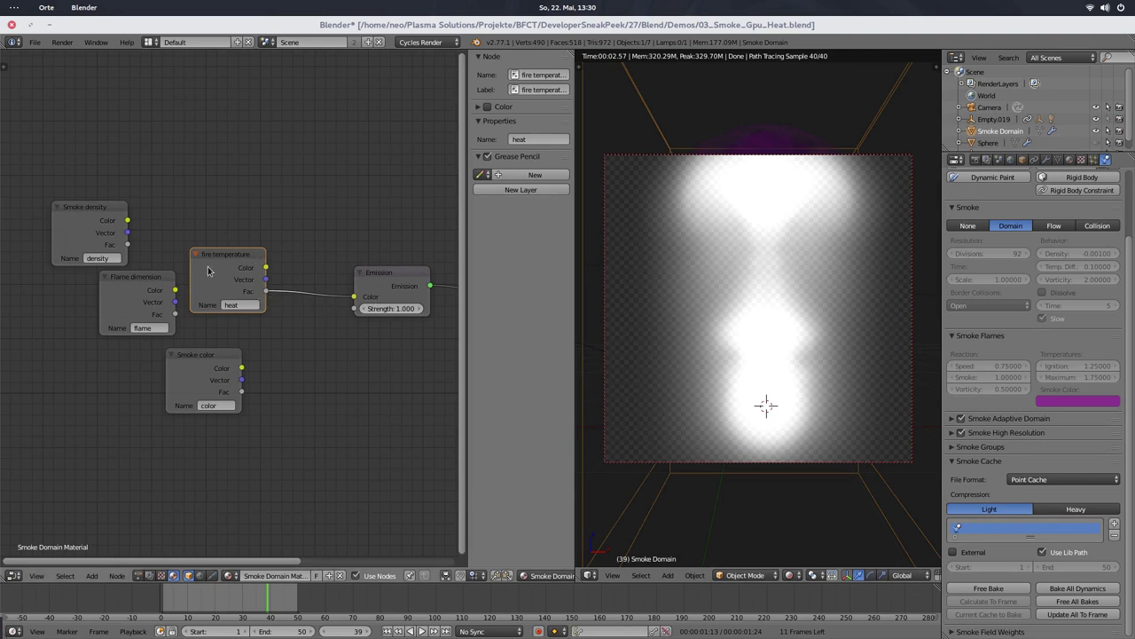
drag(236, 259, 261, 270)
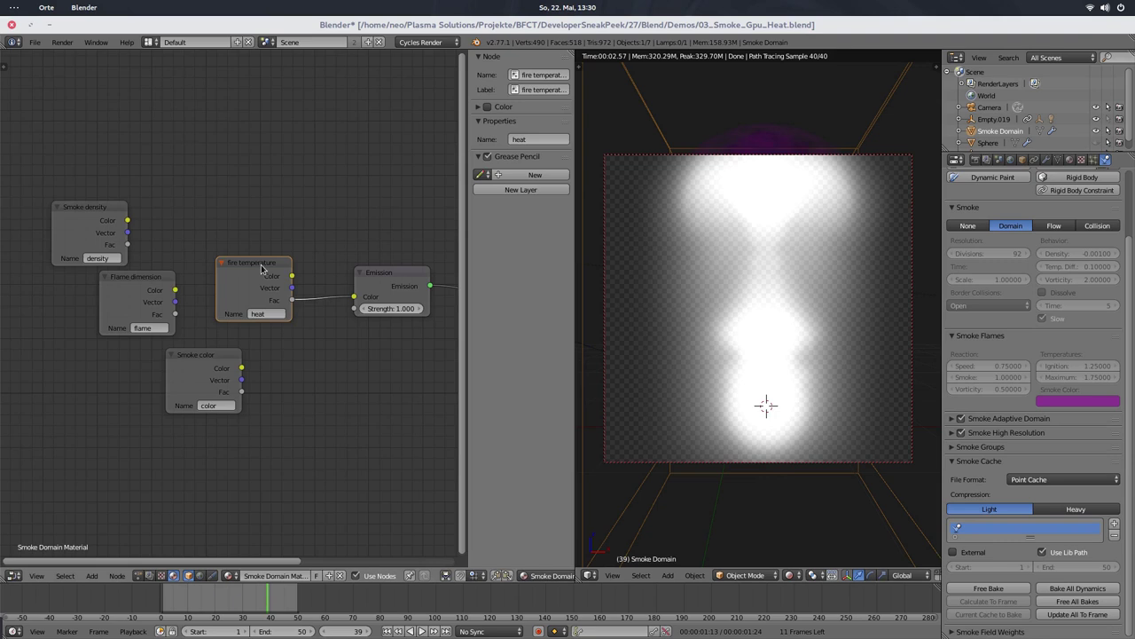